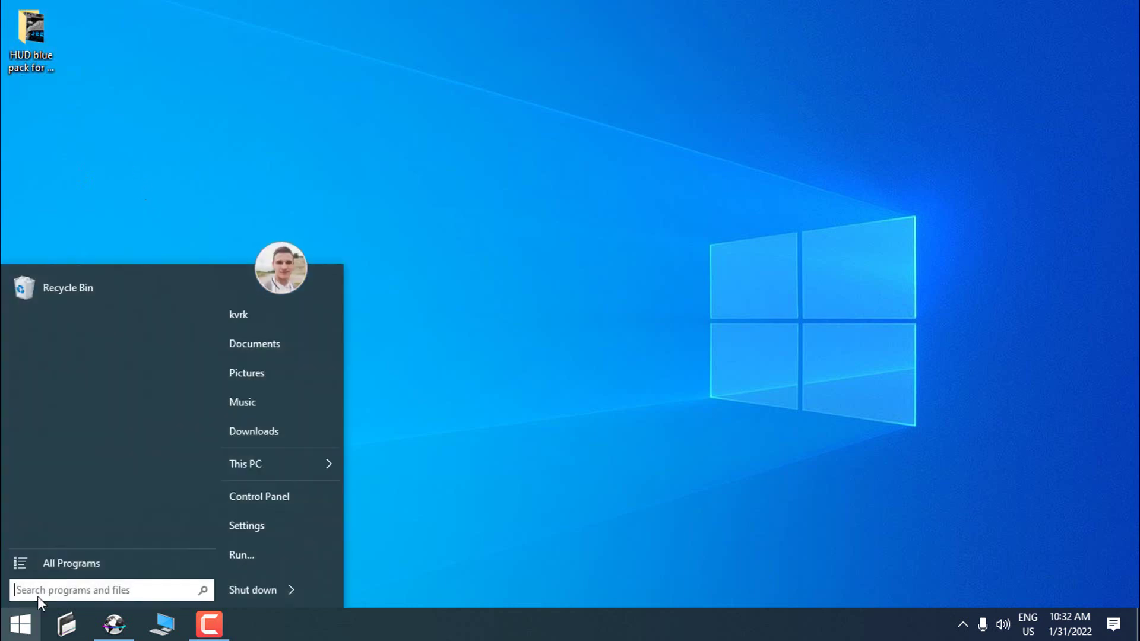
Step: Search the system for "about", open About your PC to check the Windows version, and close Settings
text(about)
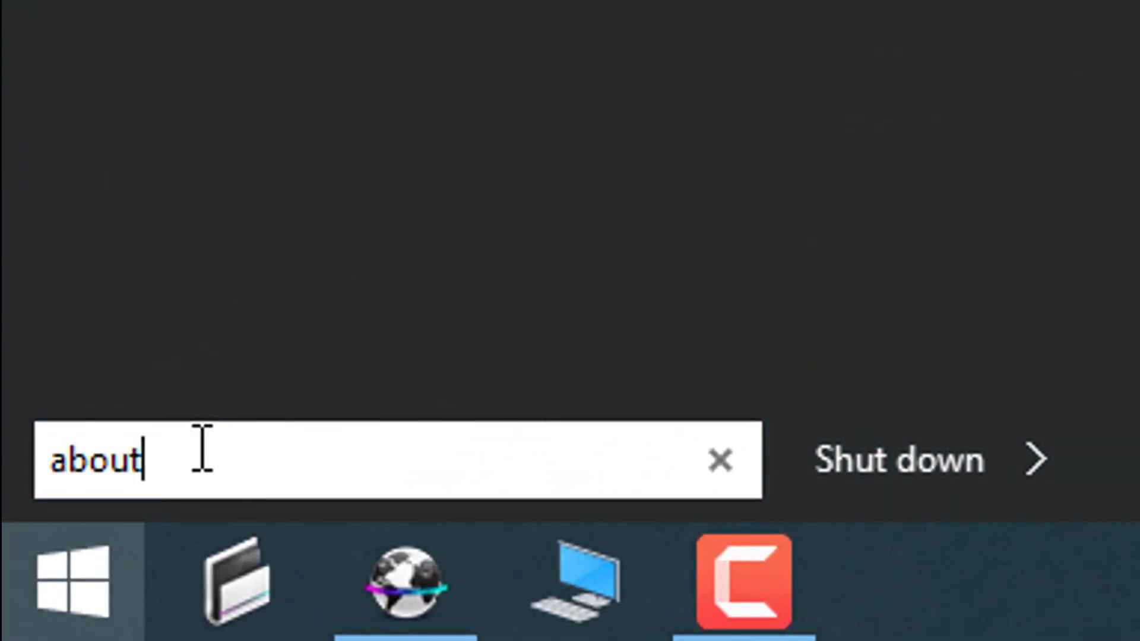
drag(201, 450, 43, 447)
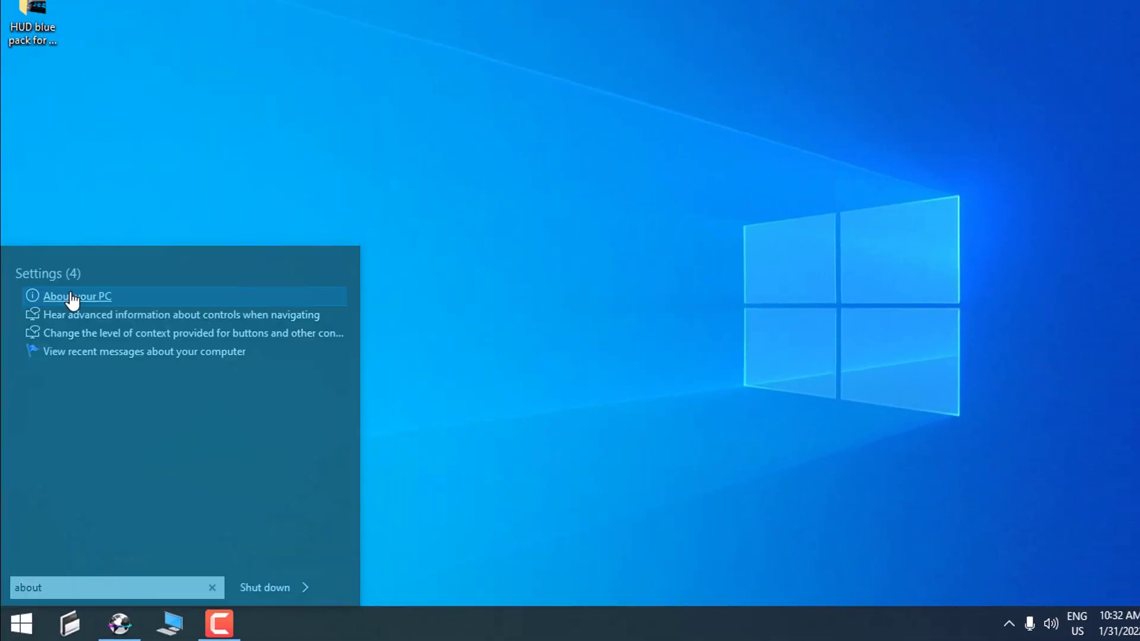
click(124, 117)
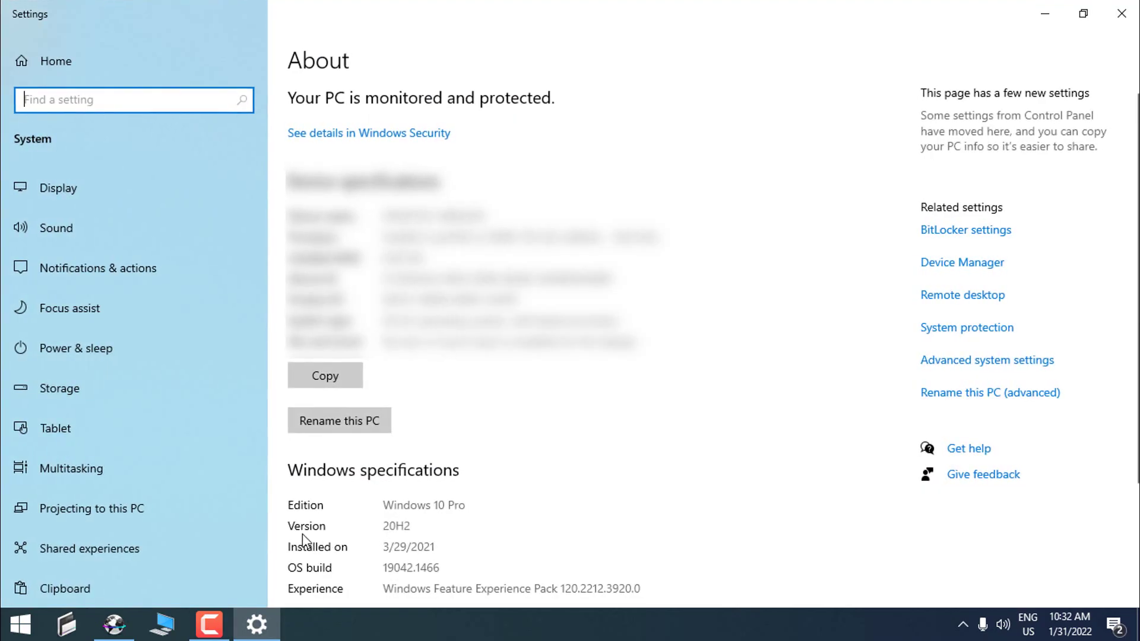
double_click(396, 526)
click(425, 529)
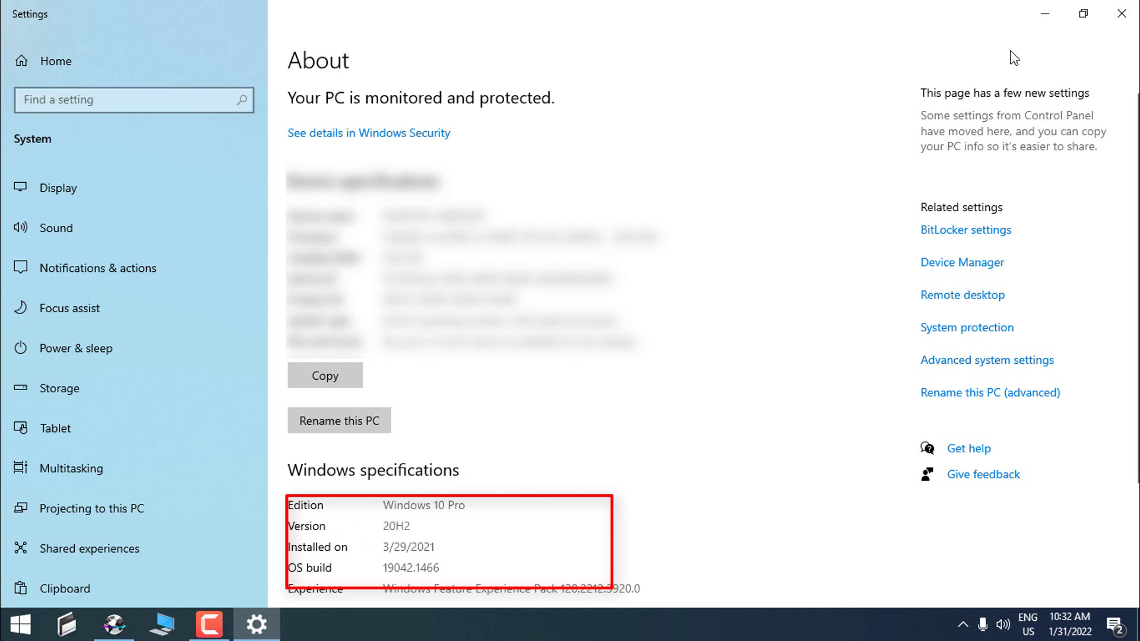
click(1121, 13)
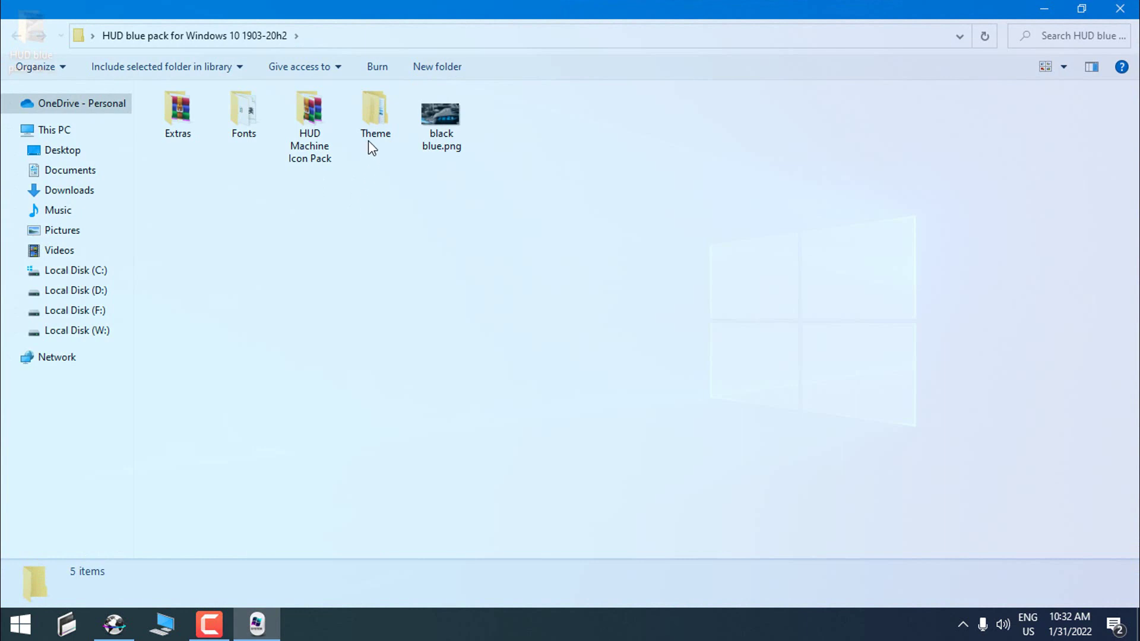
Step: Look through the HUD Machine Icon Pack and Fonts folders in the HUD blue pack for Windows 10 1903-20h2
click(368, 141)
double_click(318, 166)
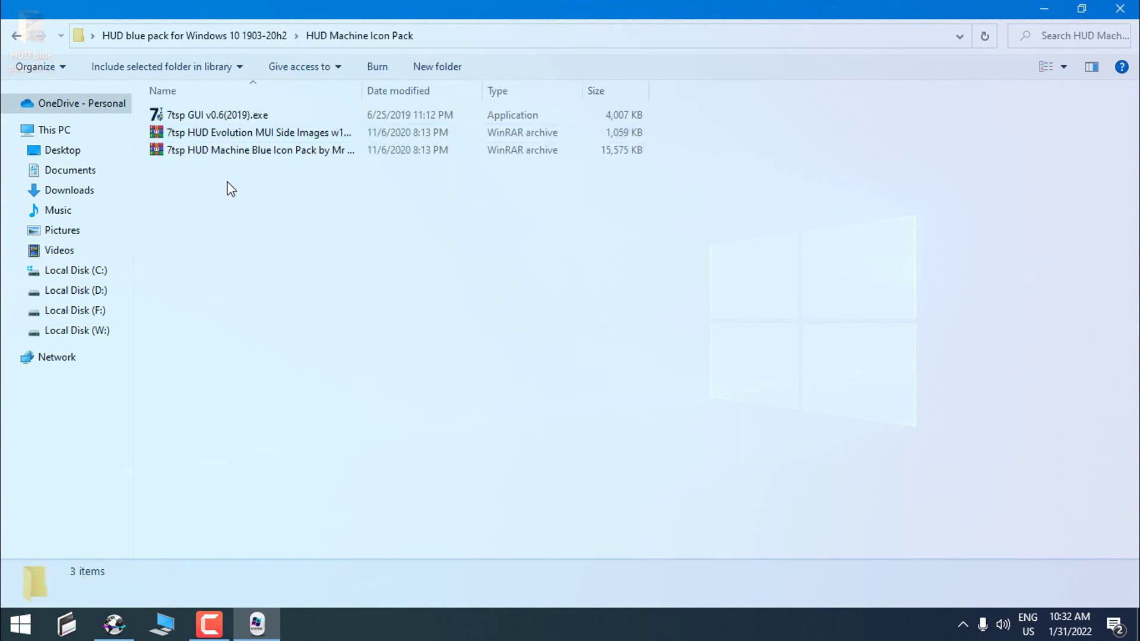
click(305, 133)
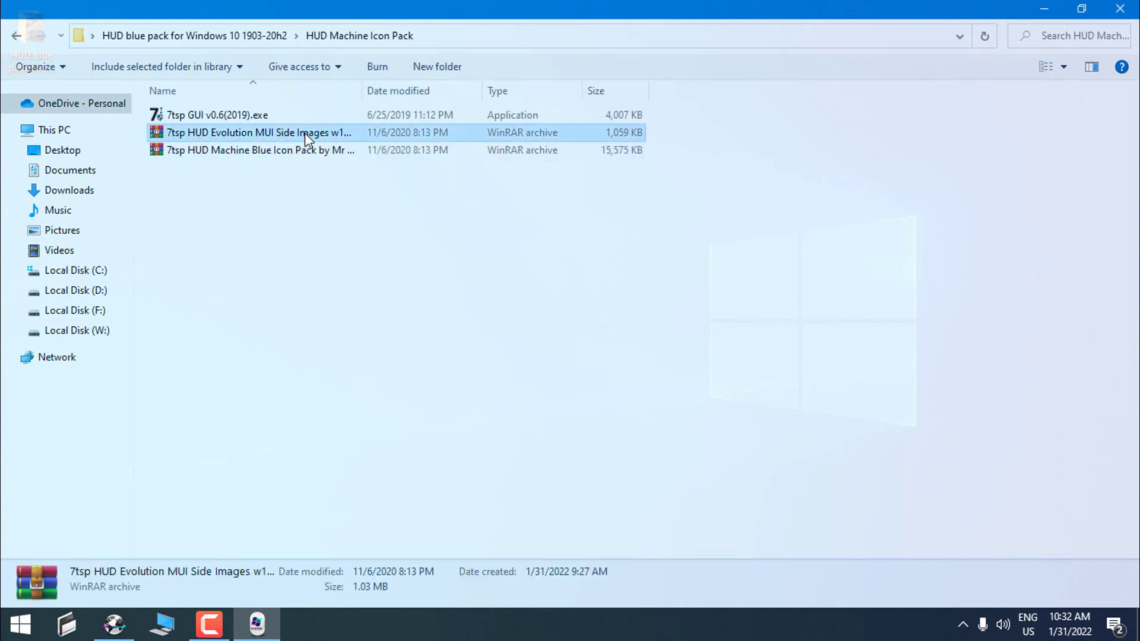
click(12, 36)
double_click(255, 125)
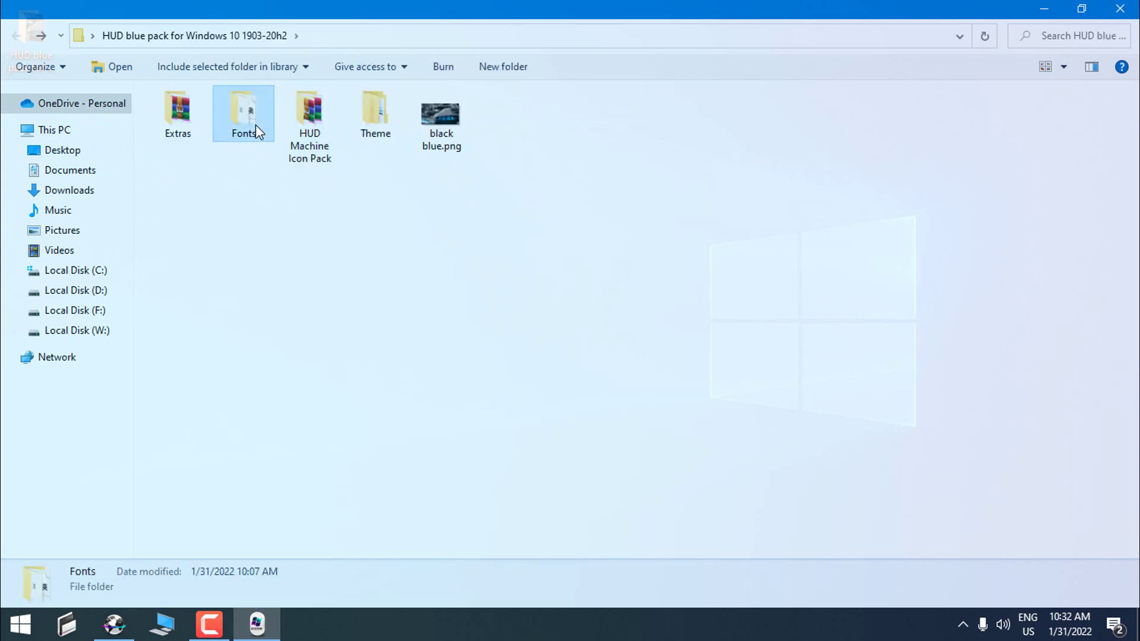
click(12, 37)
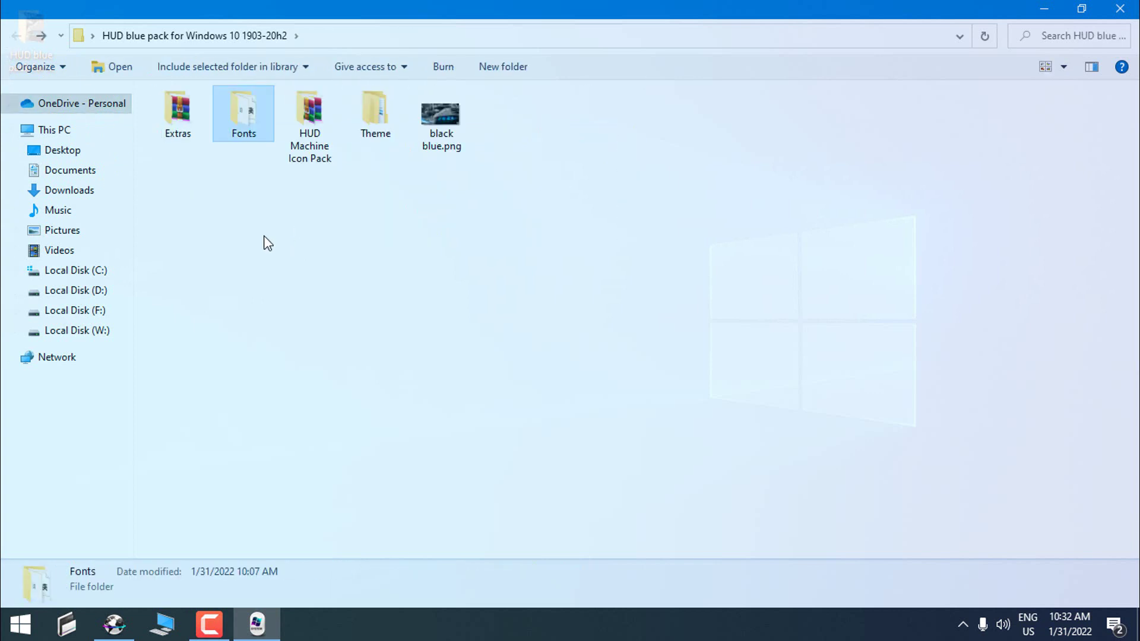
Step: Examine the Extras folder's contents, including the Orbs folder, and return to the HUD blue pack's main folder
click(180, 117)
double_click(181, 117)
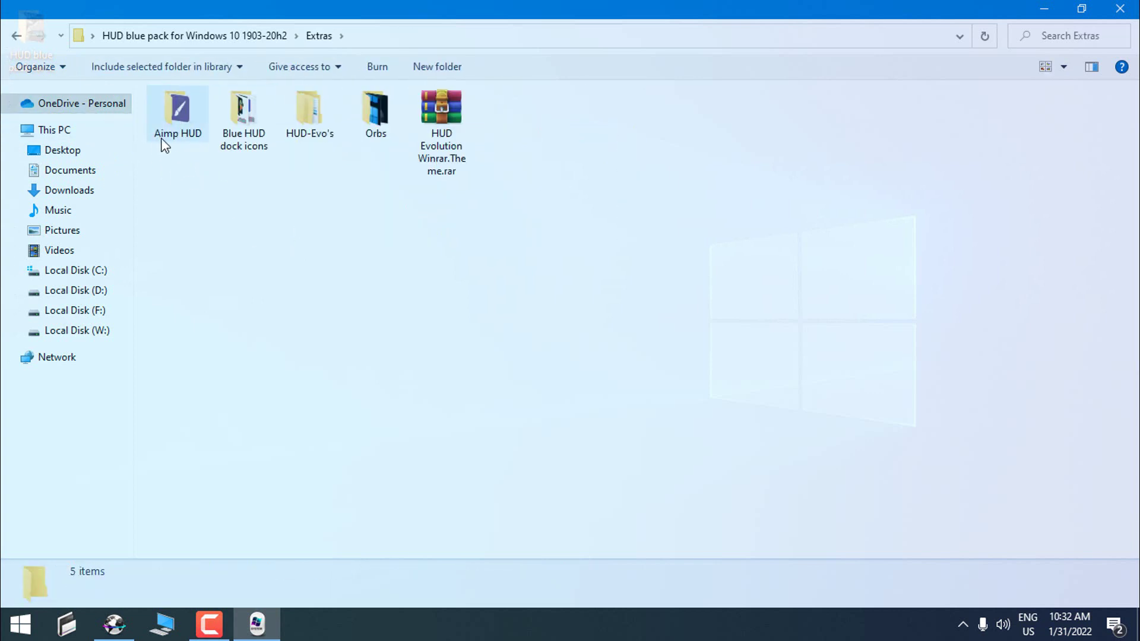
click(171, 134)
click(260, 153)
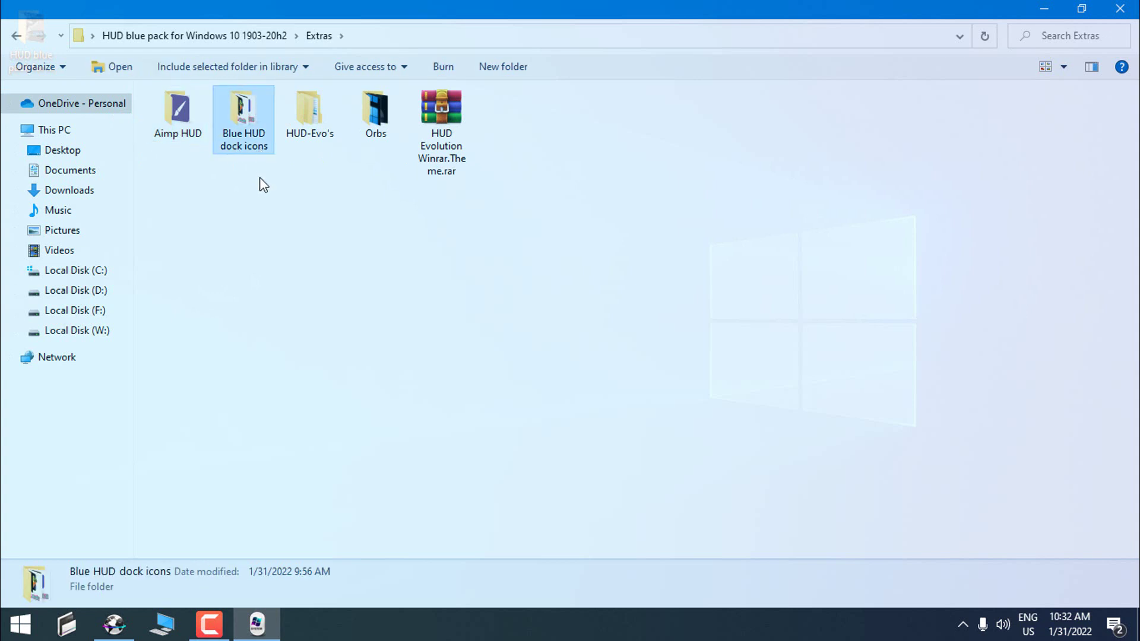
click(302, 133)
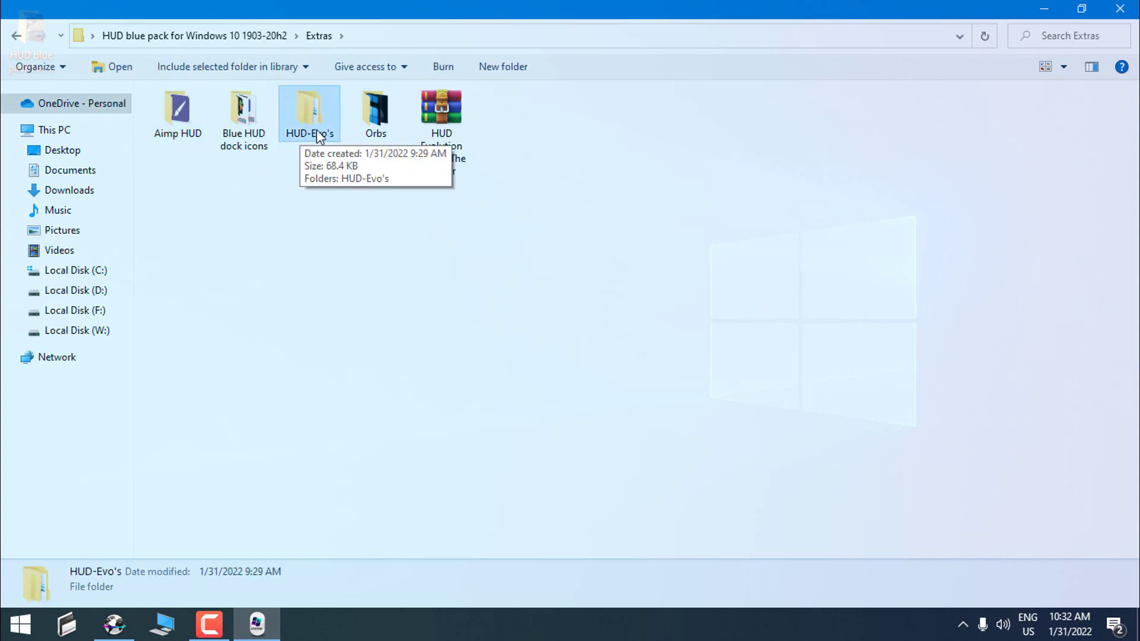
click(393, 127)
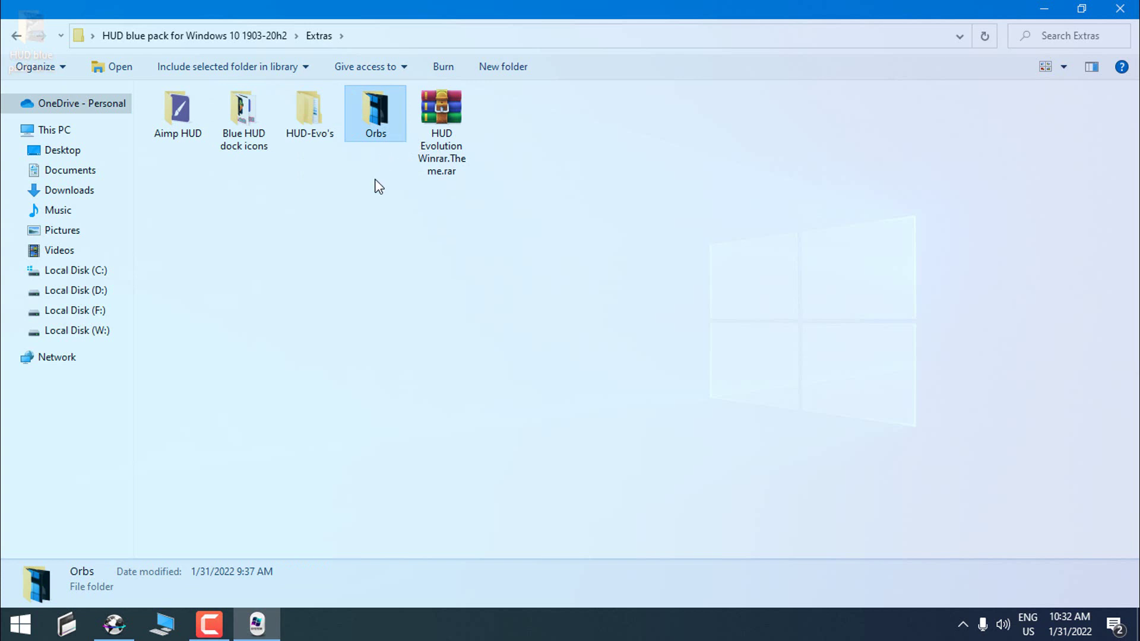
key(Return)
click(20, 37)
click(487, 206)
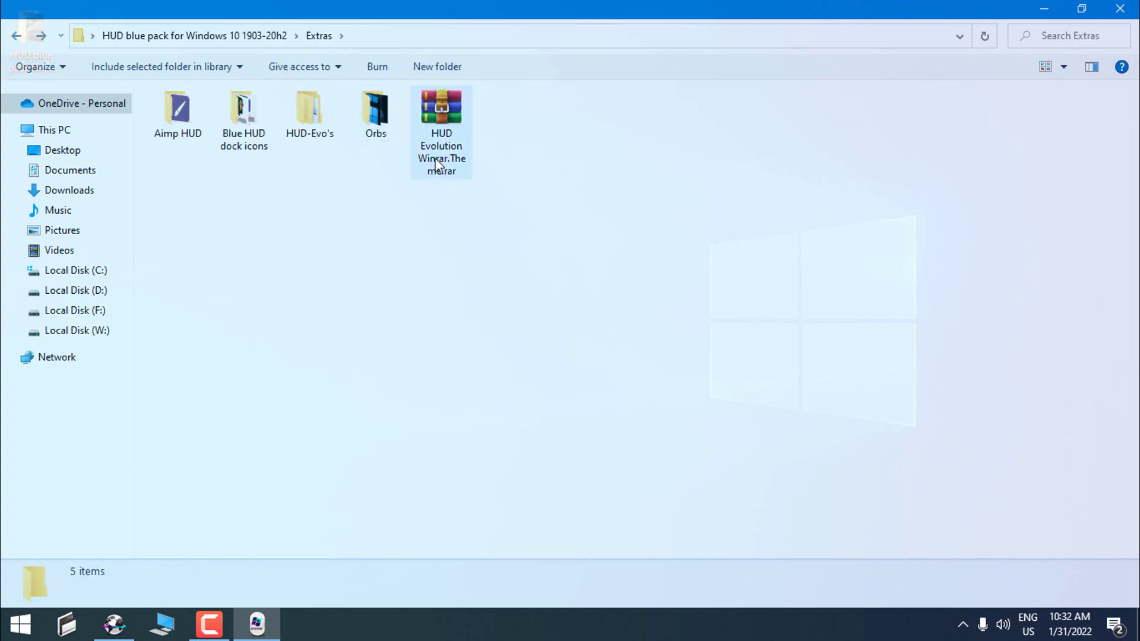
key(alt+Left)
Step: Check what the pack's Theme folder contains and close the folder window
click(374, 121)
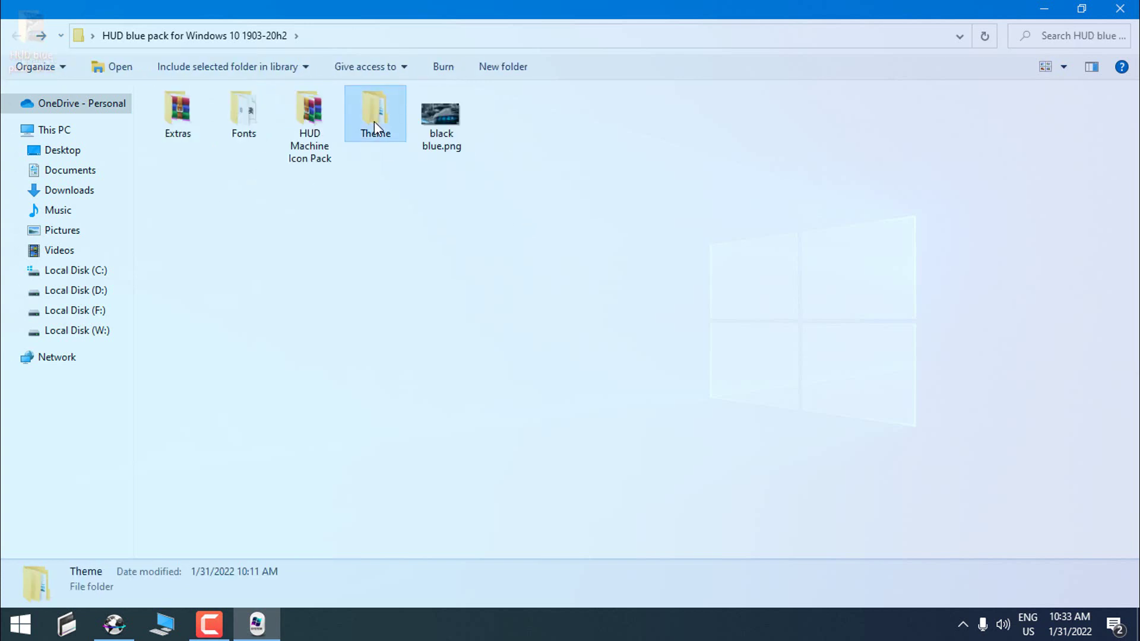
double_click(374, 121)
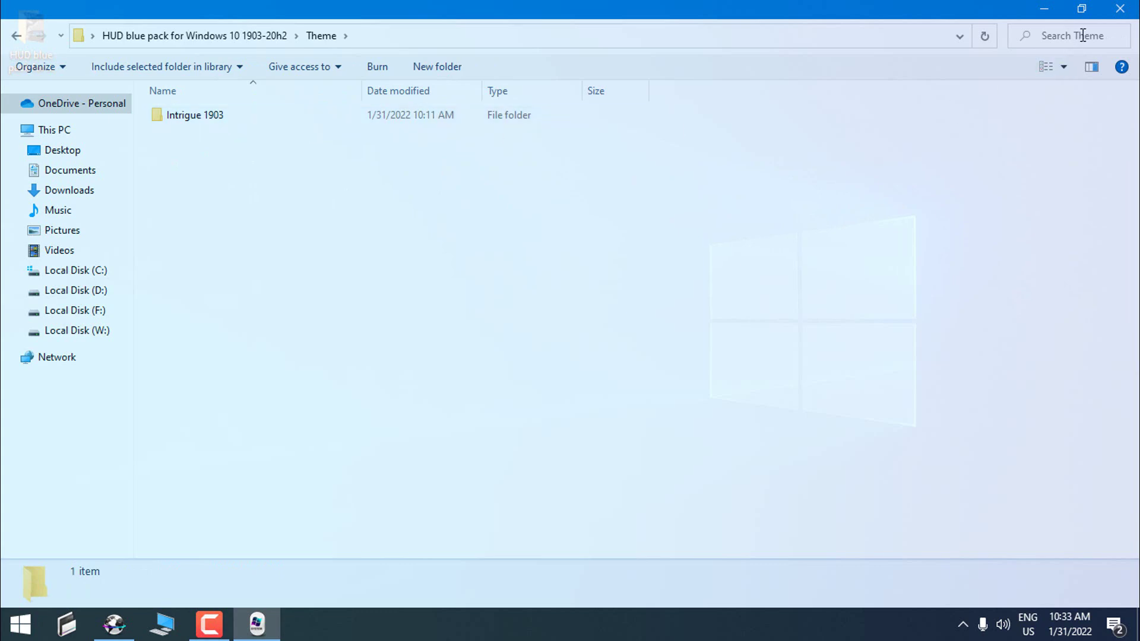
click(1116, 11)
Step: Switch to the browser and review the Intrigue VS thread on the Virtual Customs forum, including the Windows builds it supports
click(115, 631)
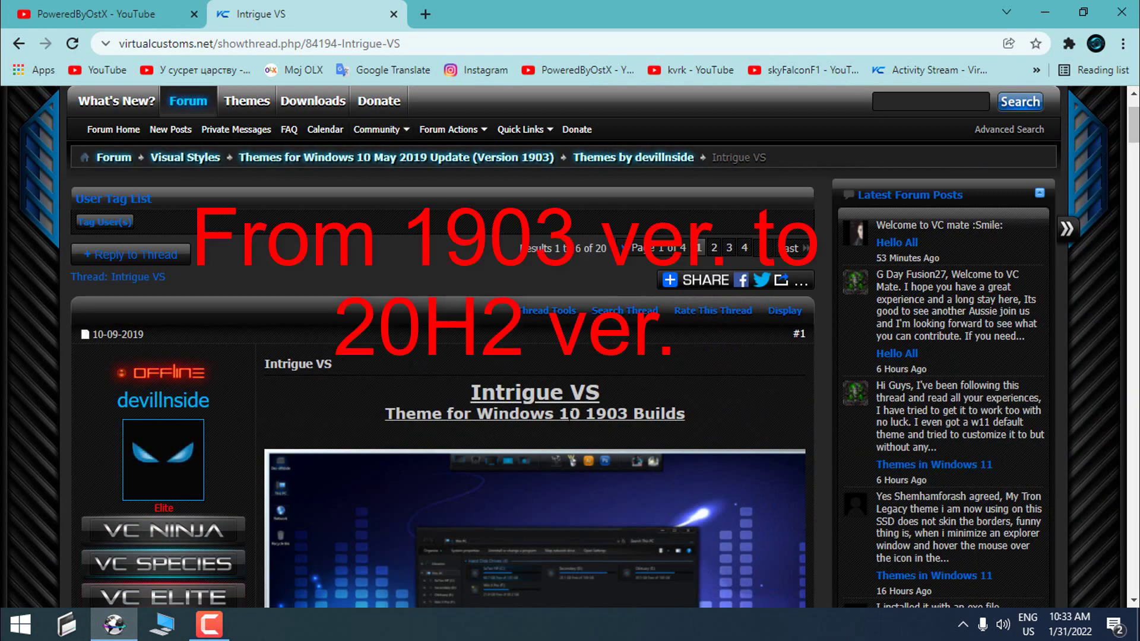
drag(590, 414, 622, 414)
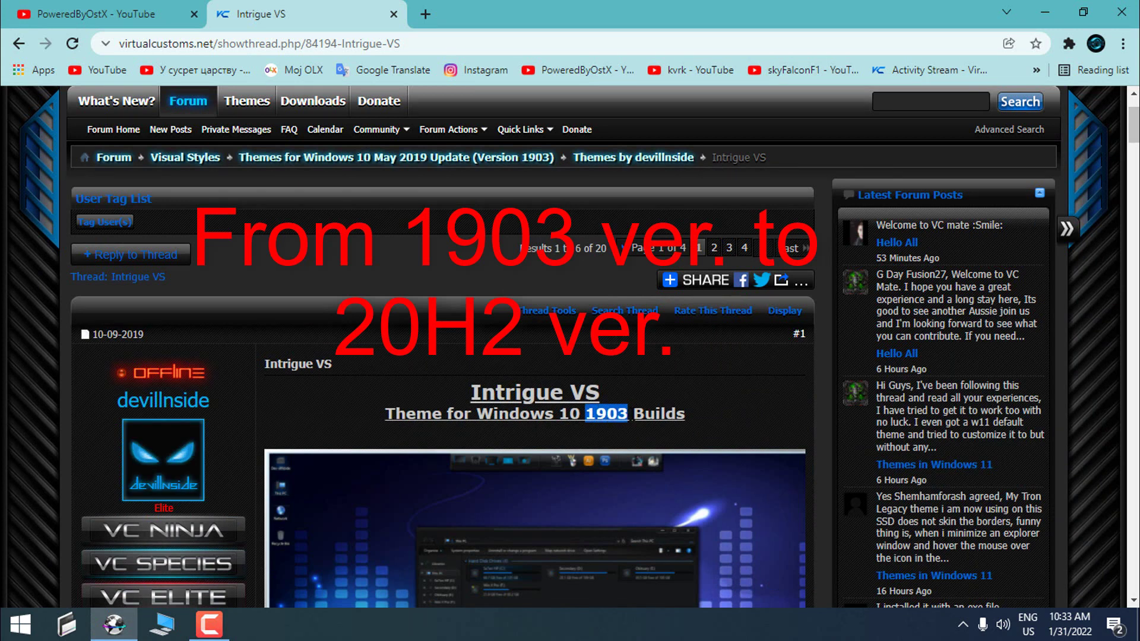
click(694, 414)
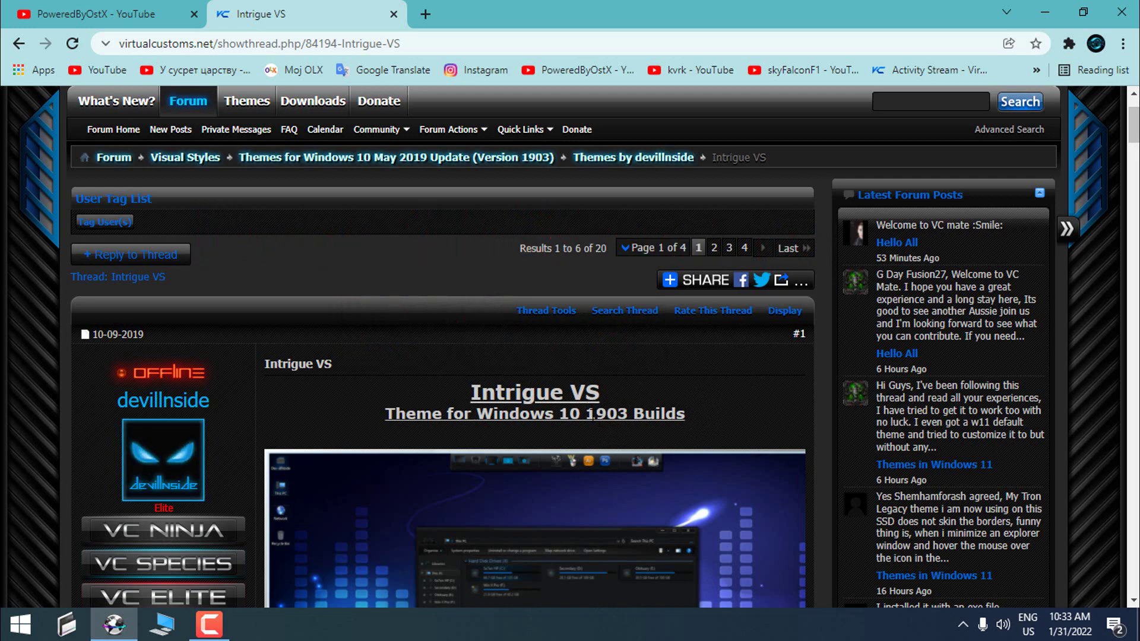
drag(601, 414, 628, 413)
click(699, 414)
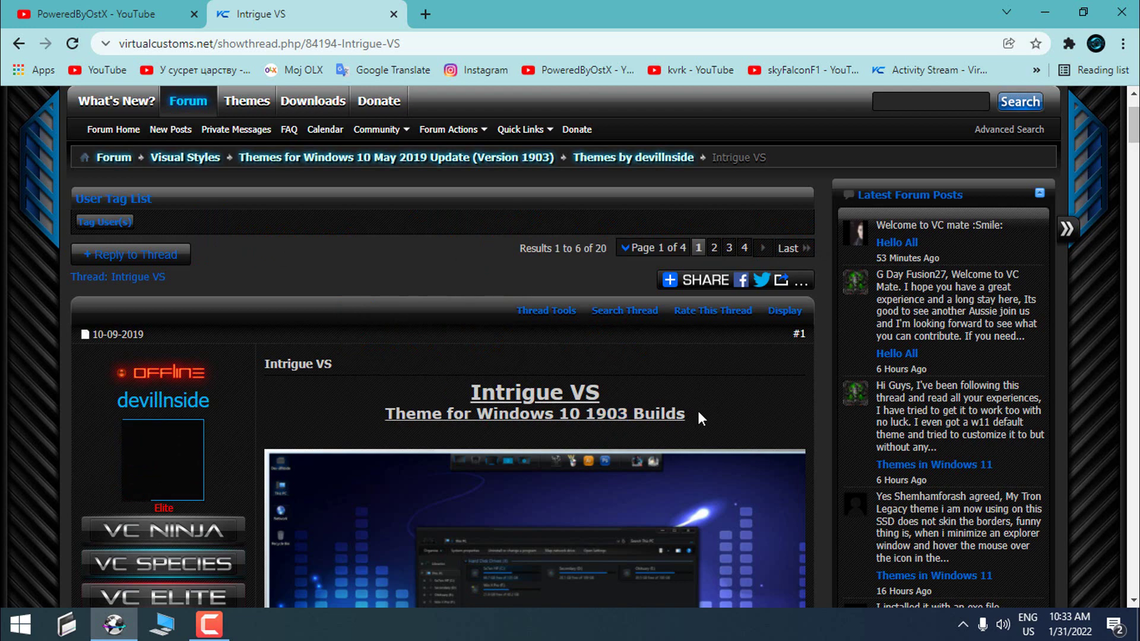
scroll(458, 356, up, 2)
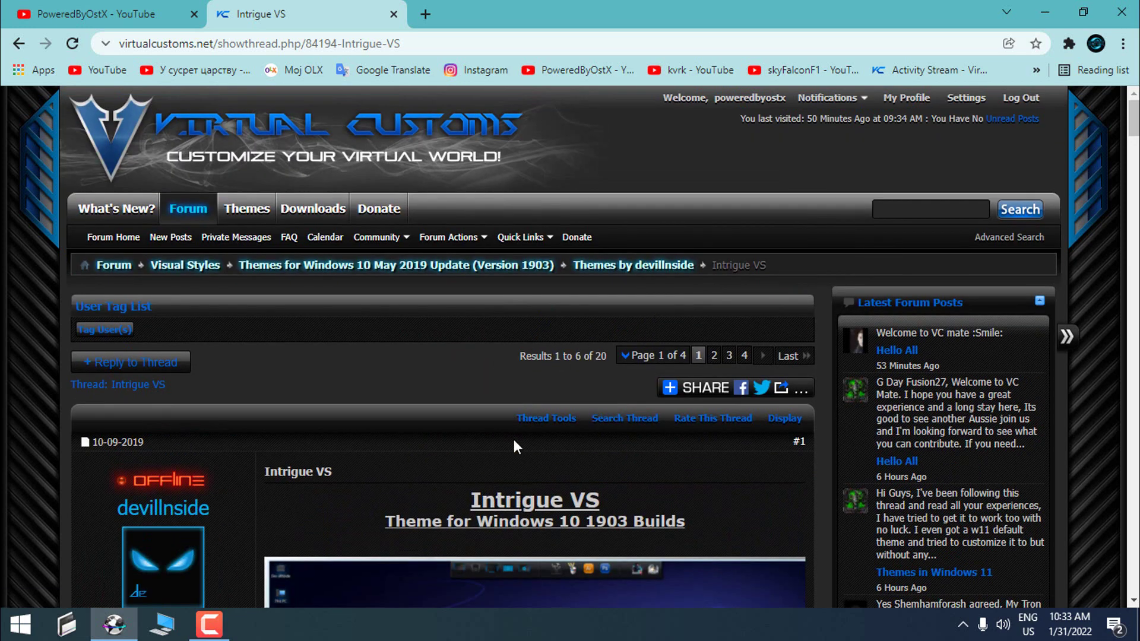
scroll(534, 401, down, 2)
scroll(534, 401, up, 2)
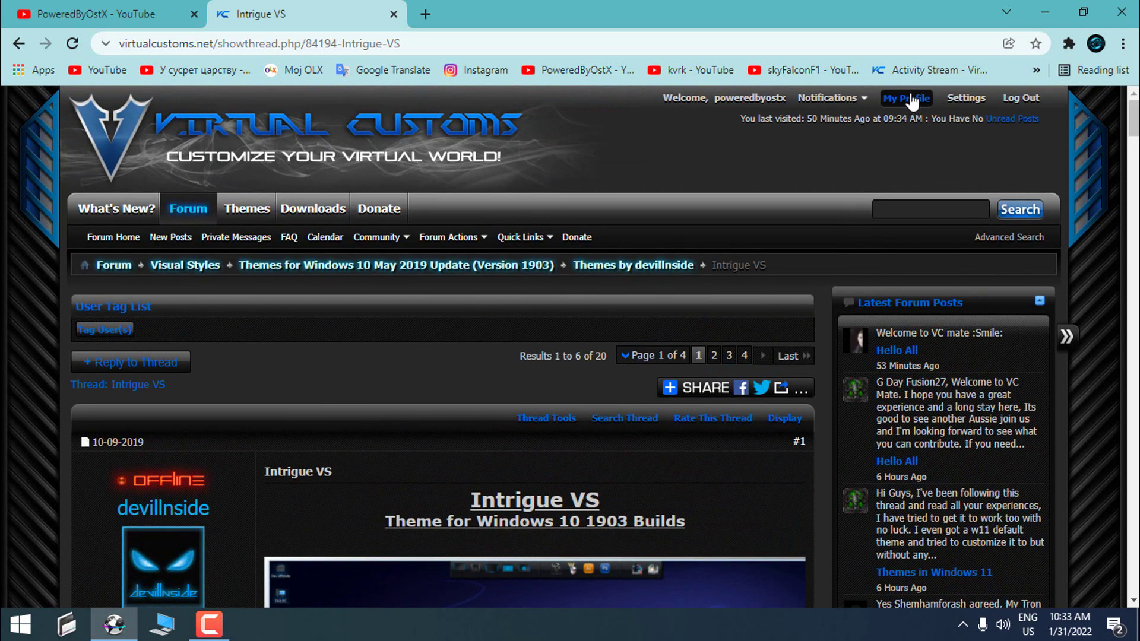
scroll(658, 214, down, 20)
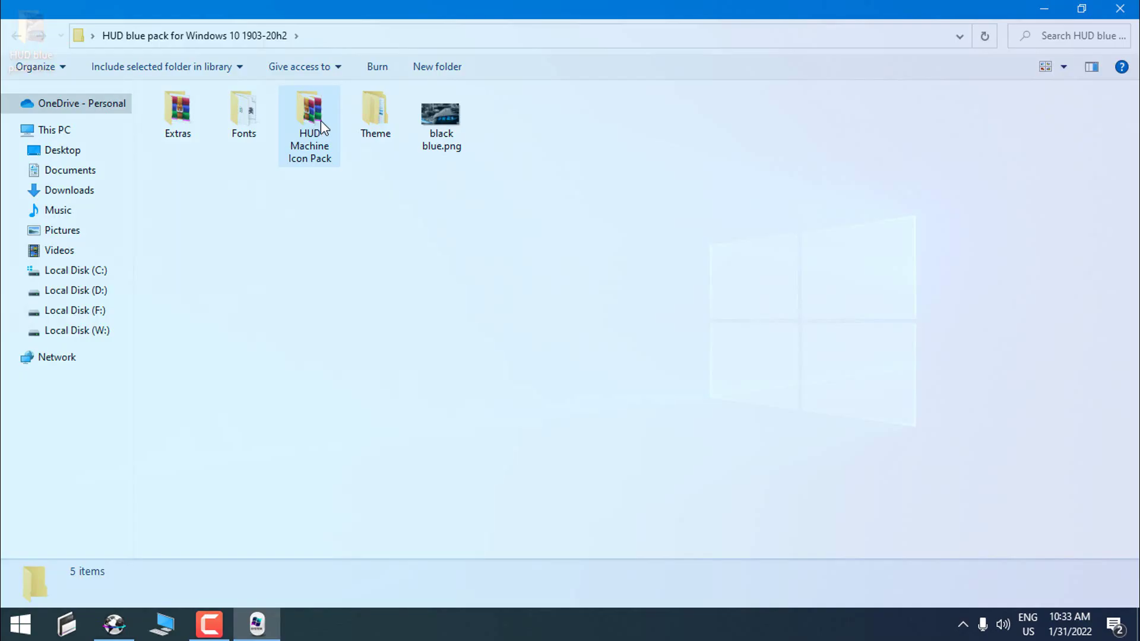
Step: Open How To.txt from the Installation Guide & Readme folder inside Theme > Intrigue 1903 of the HUD blue pack
double_click(375, 118)
double_click(209, 121)
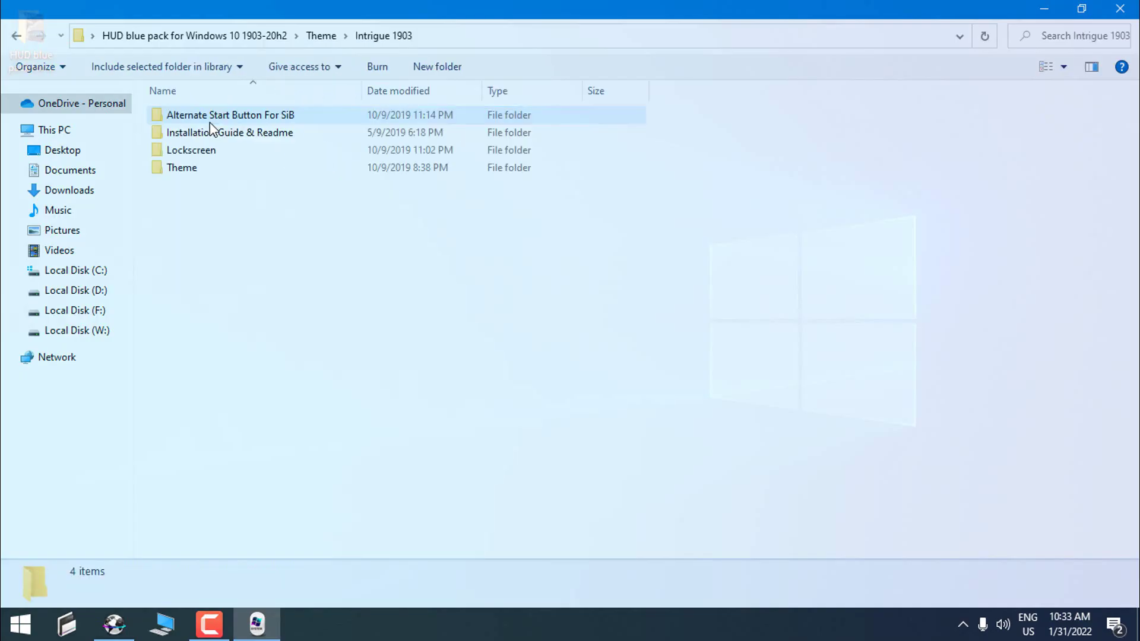
double_click(189, 167)
click(16, 37)
click(232, 133)
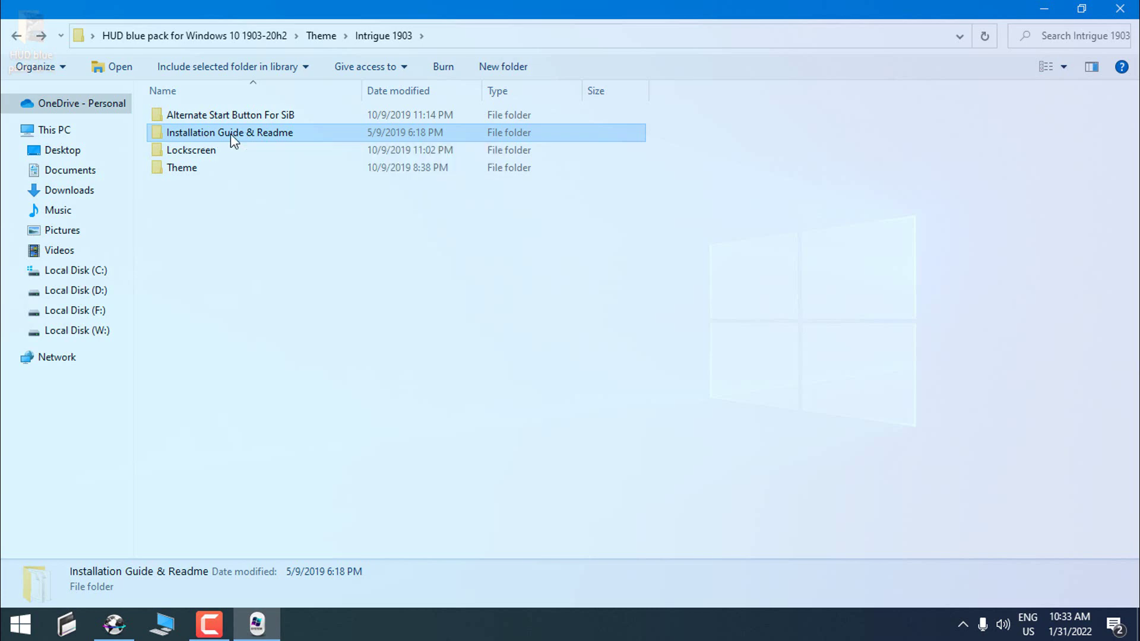
double_click(230, 133)
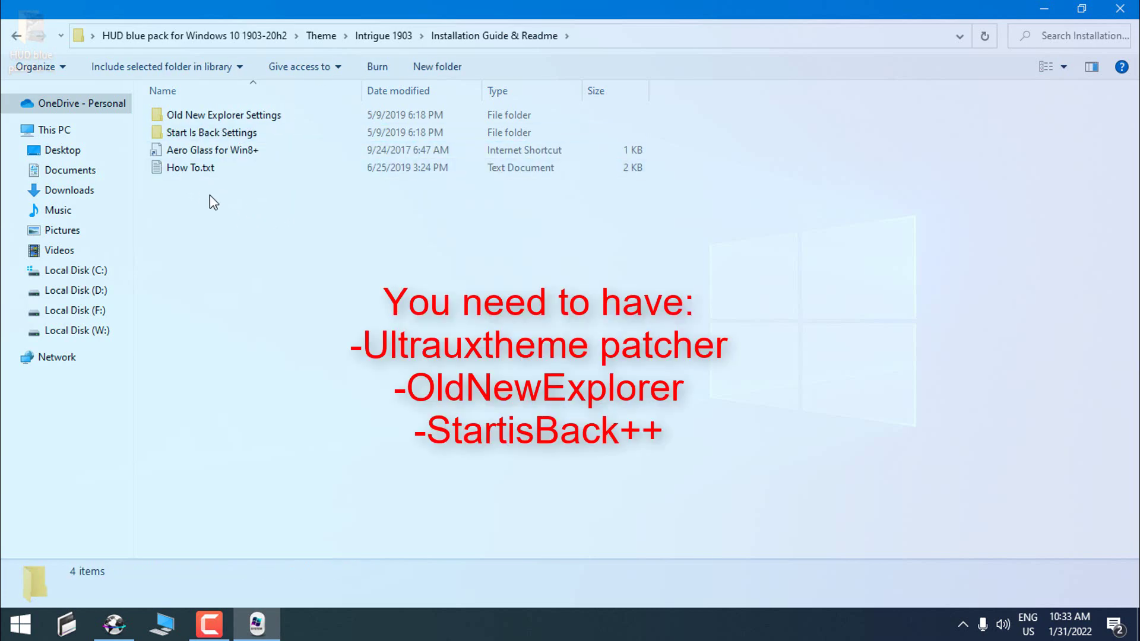
double_click(188, 168)
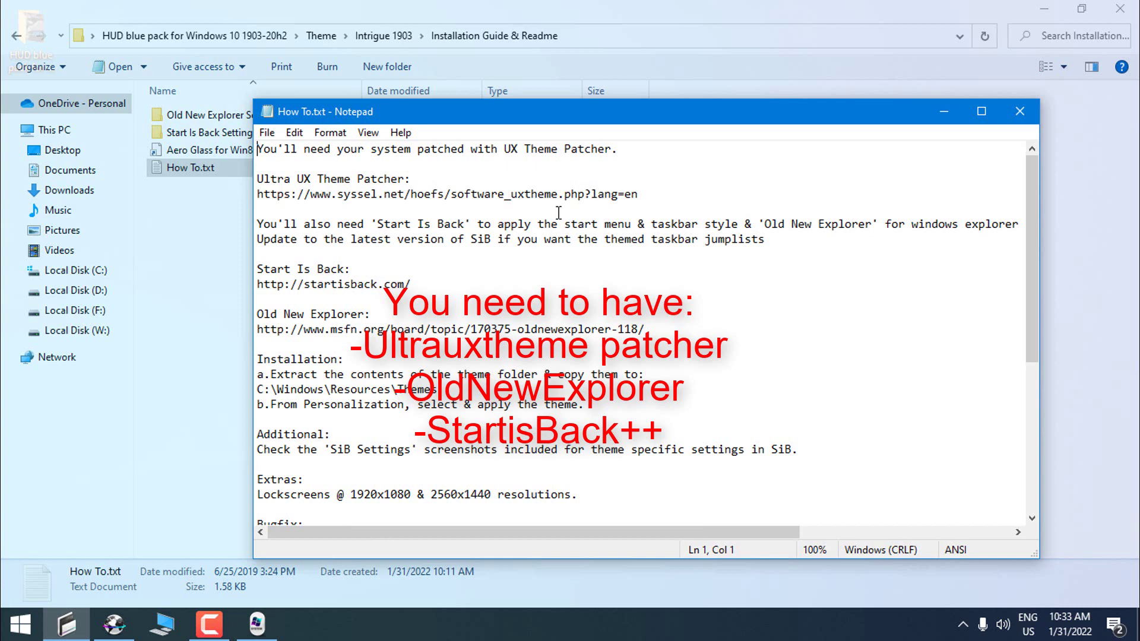
Step: Review the guide's Ultra UX Theme Patcher, Start Is Back and Old New Explorer entries, and switch to the browser's YouTube channel page
drag(407, 178, 340, 196)
drag(358, 270, 257, 270)
drag(373, 314, 256, 313)
click(381, 318)
click(114, 623)
click(107, 13)
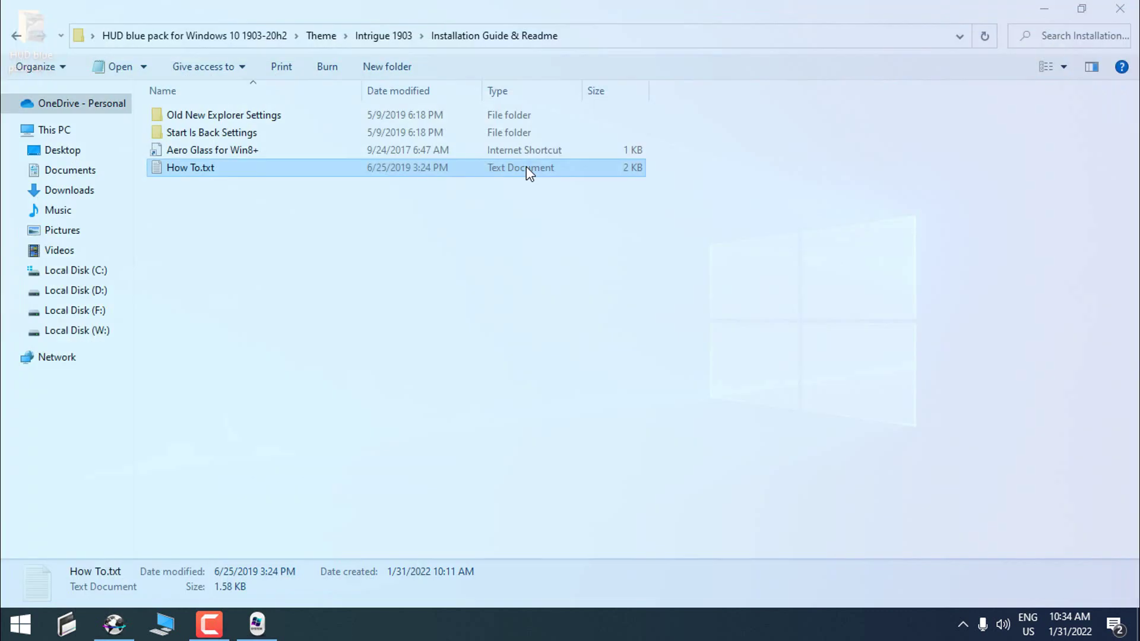
Step: Copy the Intrigue folder and Intrigue.theme from the Theme subfolder of Intrigue 1903
click(16, 37)
click(186, 188)
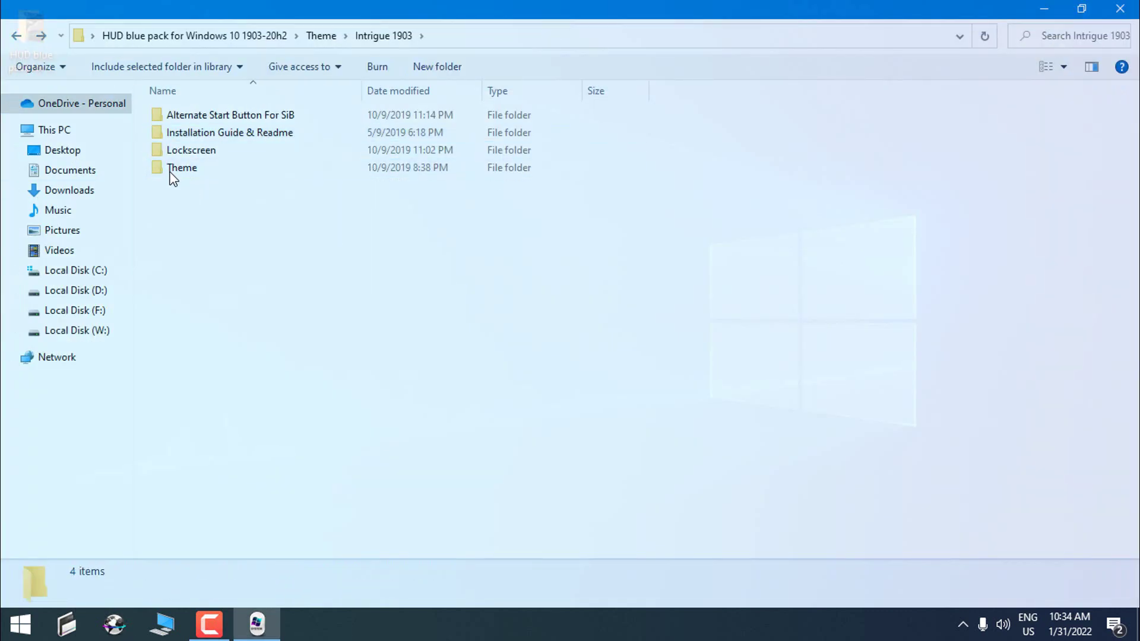
click(190, 171)
key(Return)
key(ctrl+a)
right_click(246, 114)
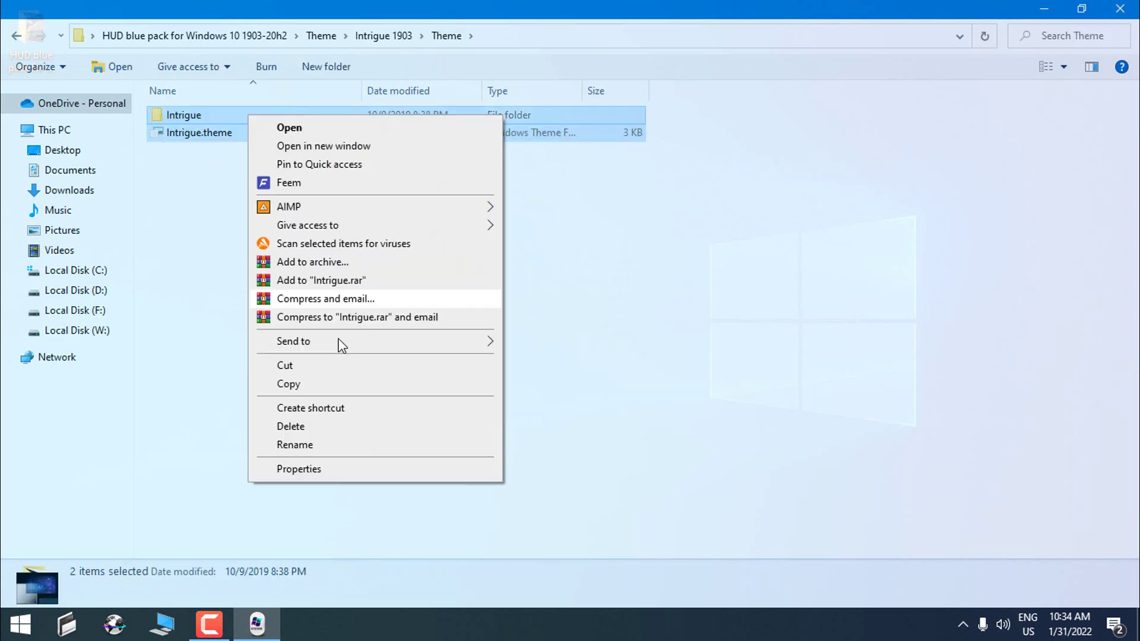
click(285, 383)
Step: Open C:\Windows\Resources\Themes as the destination folder for the copied theme files
click(89, 275)
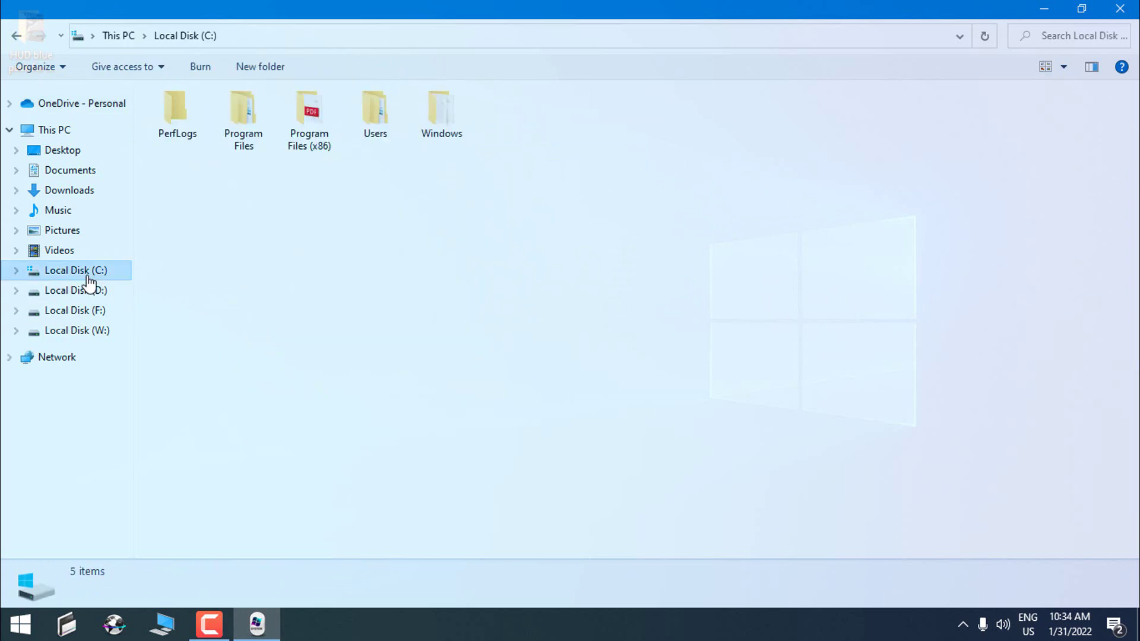
double_click(453, 127)
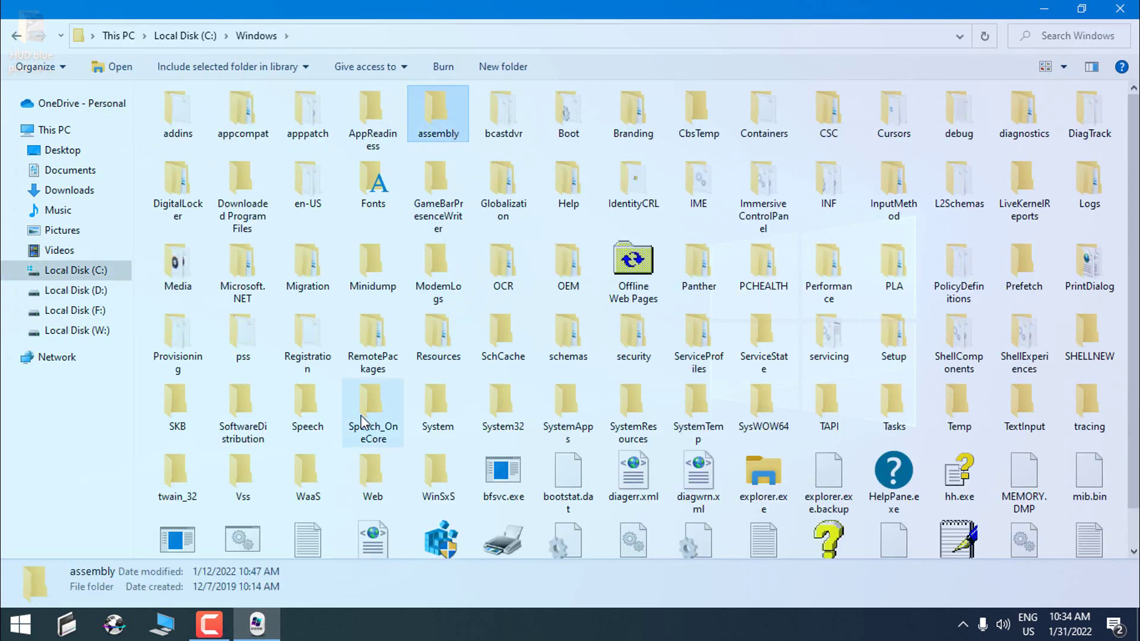
double_click(438, 350)
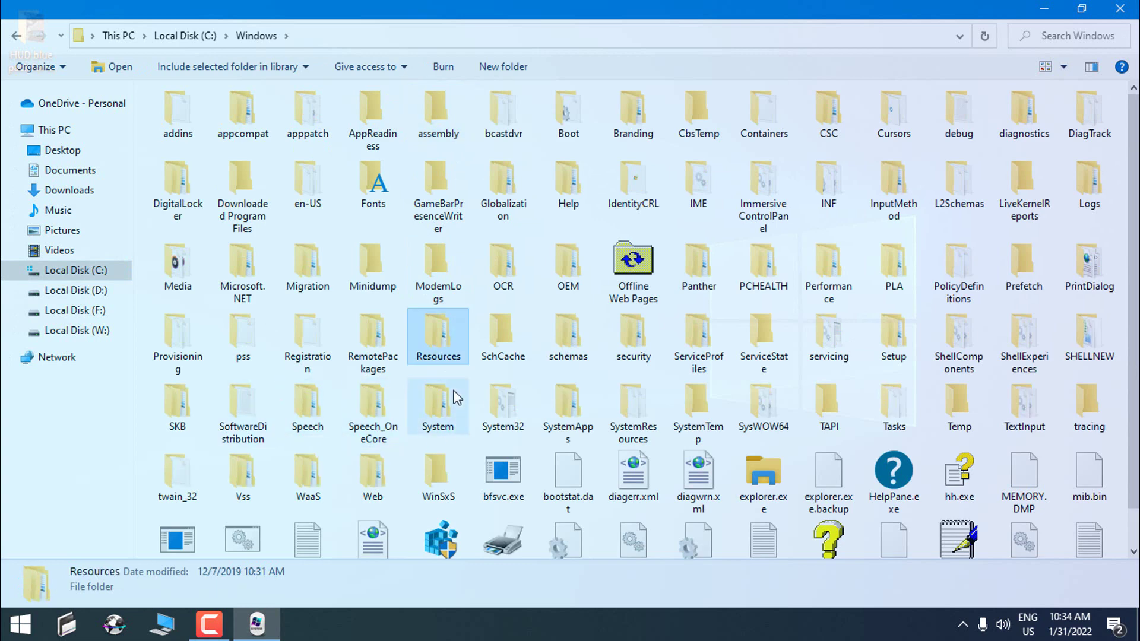
click(263, 122)
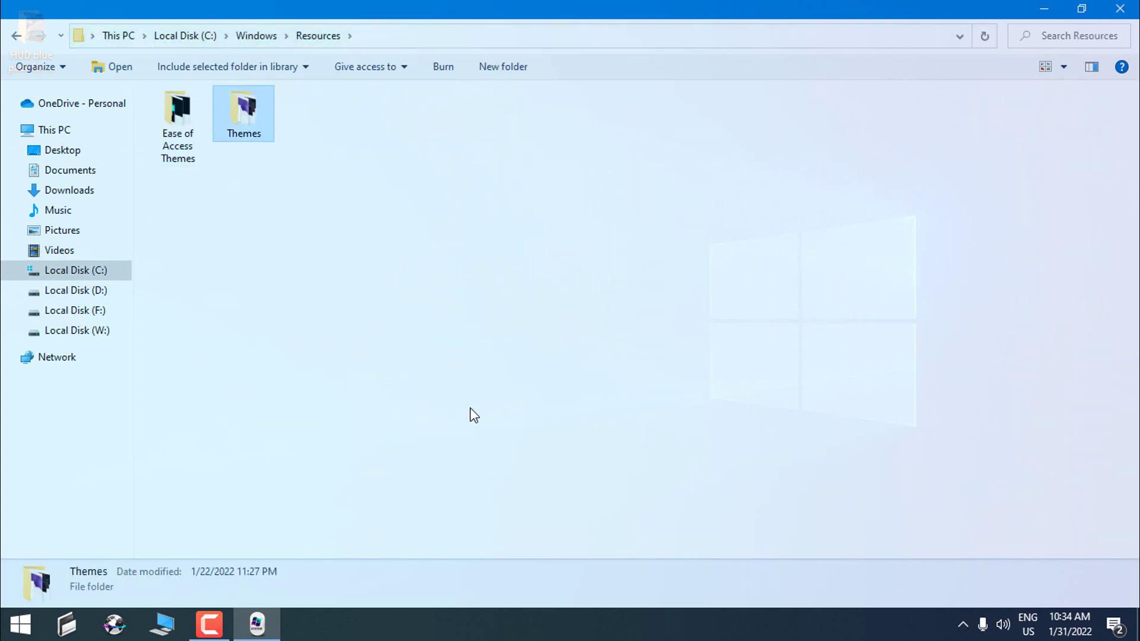
double_click(253, 108)
Step: Apply the Intrigue theme from the themes list in the Windows Personalization settings
right_click(567, 433)
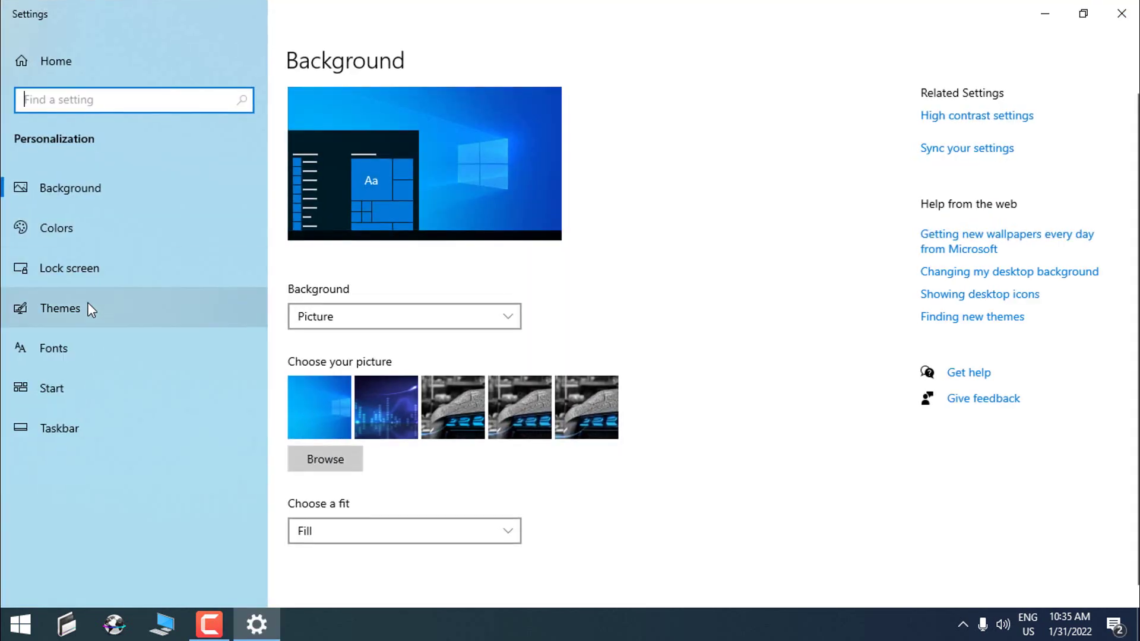
click(90, 309)
drag(1132, 118, 1130, 409)
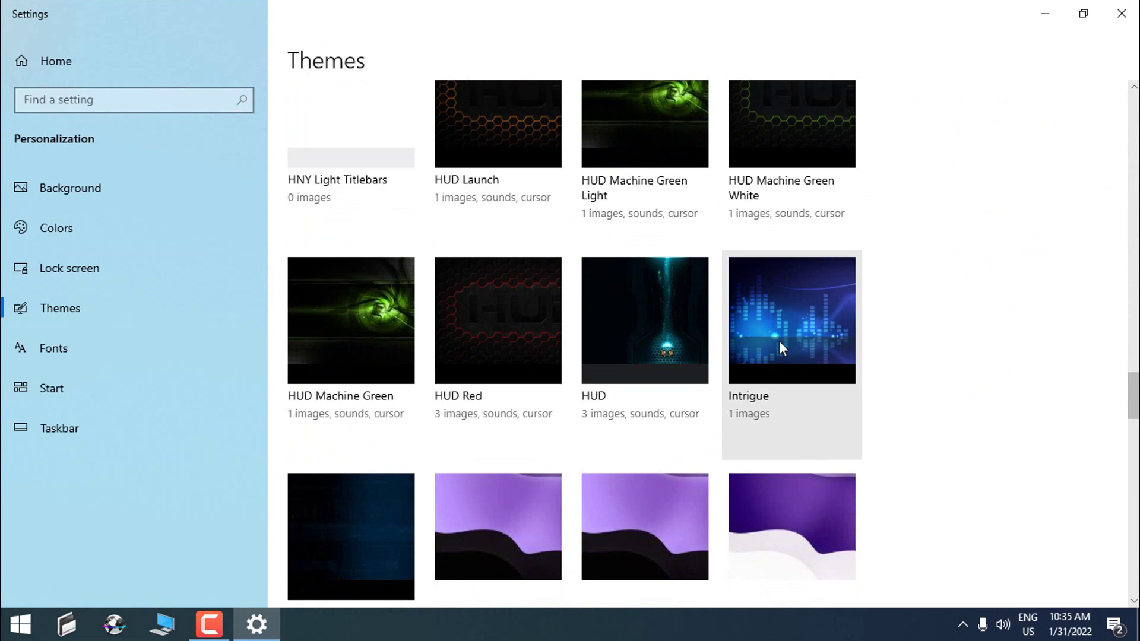
click(786, 329)
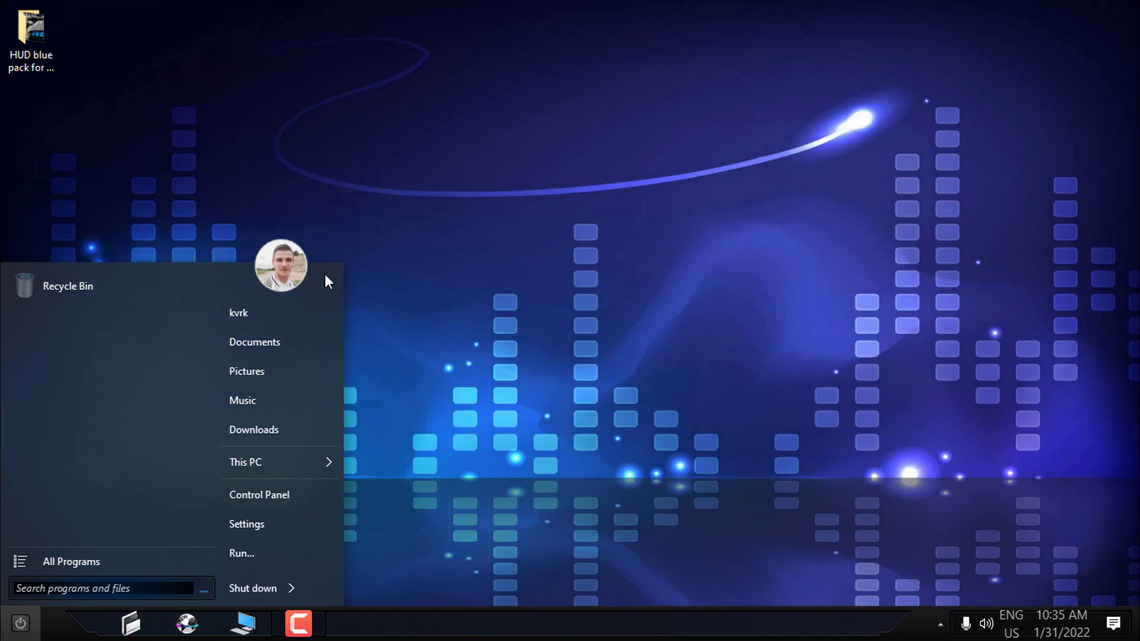
Step: Apply the Intrigue visual style in the StartIsBack appearance configuration and open the Start menu to check it
right_click(331, 276)
click(372, 288)
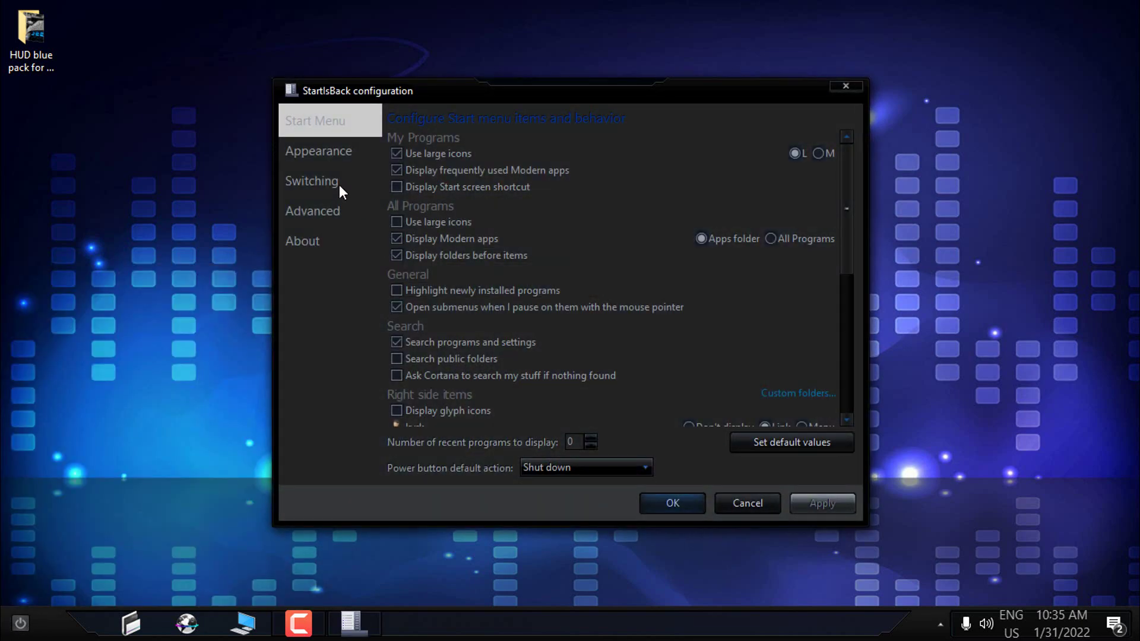
click(336, 153)
click(553, 201)
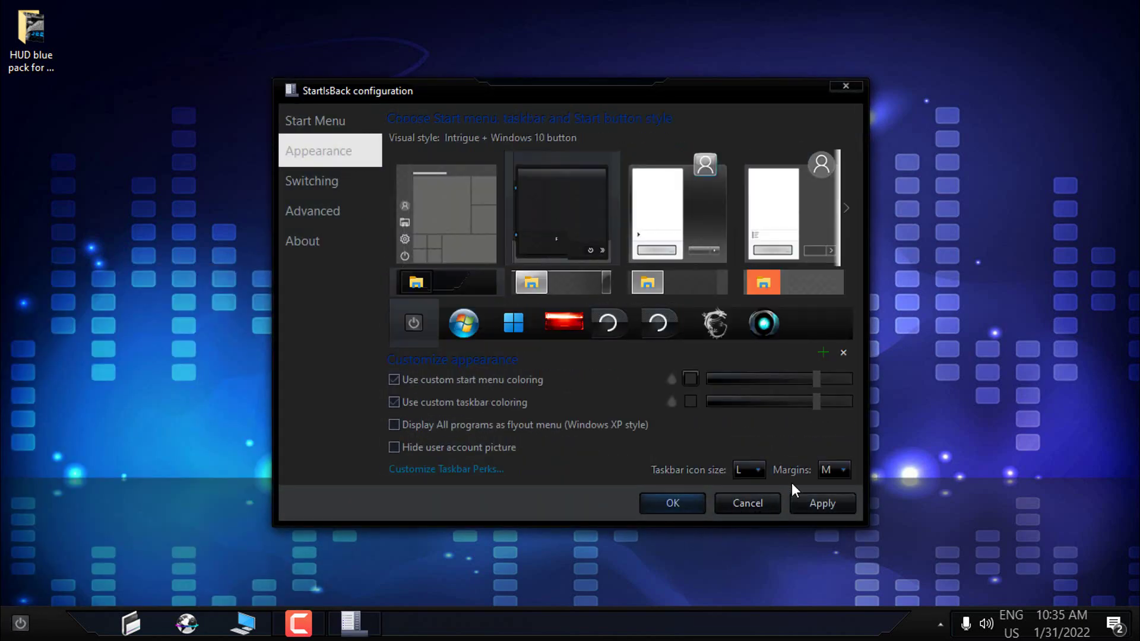
click(828, 505)
click(20, 626)
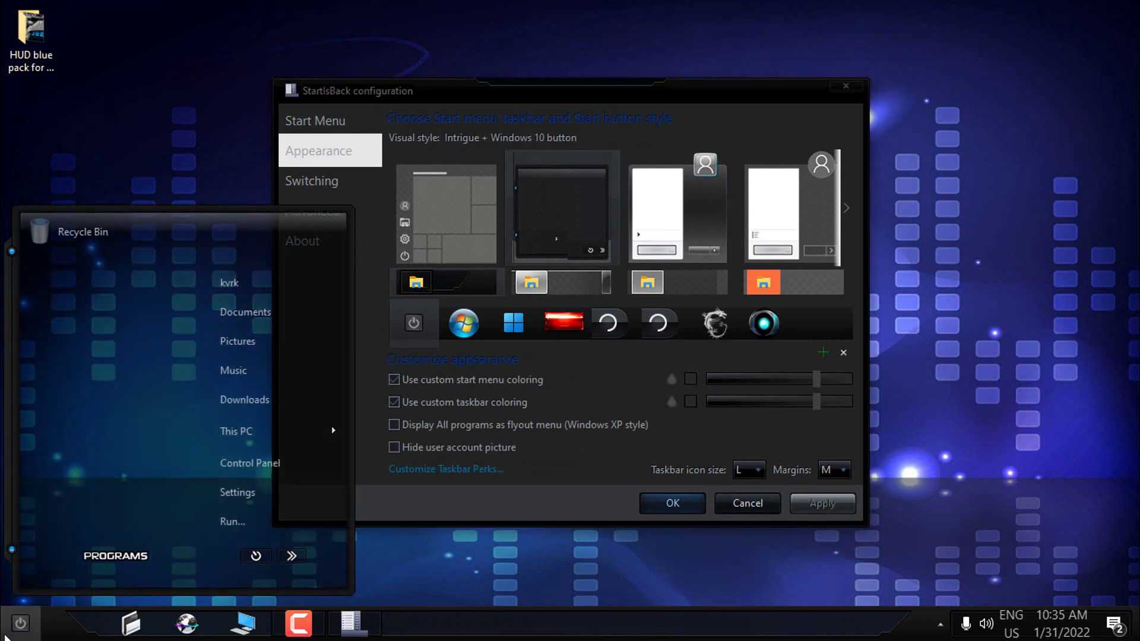
Step: Apply the existing LED Digital (60).bmp.bmp image as the Start button in StartIsBack
click(656, 326)
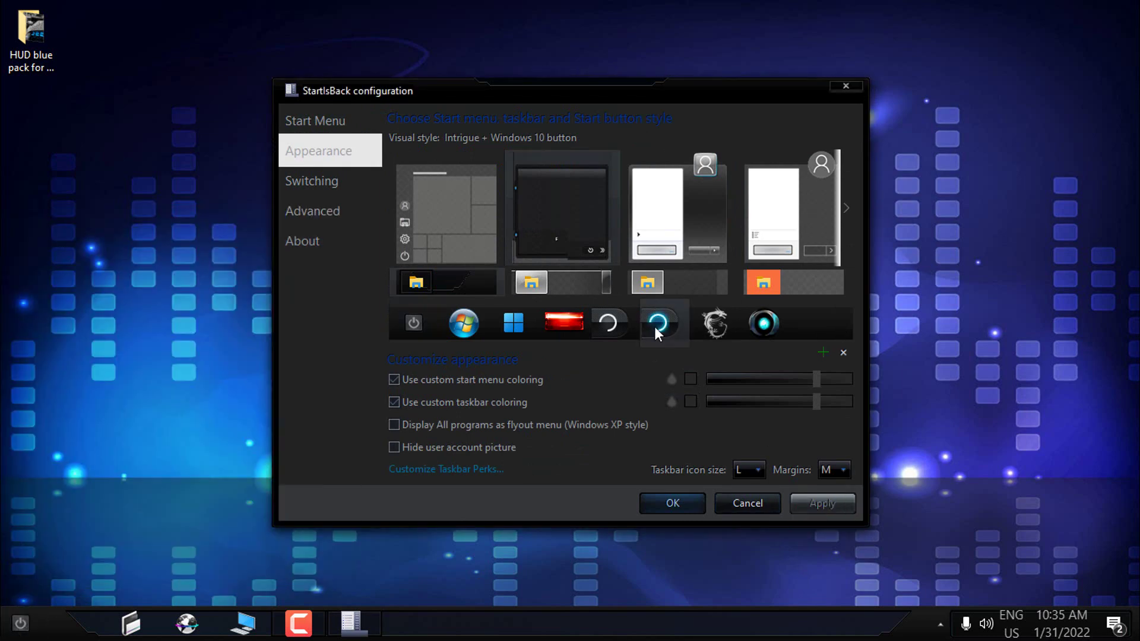
click(660, 326)
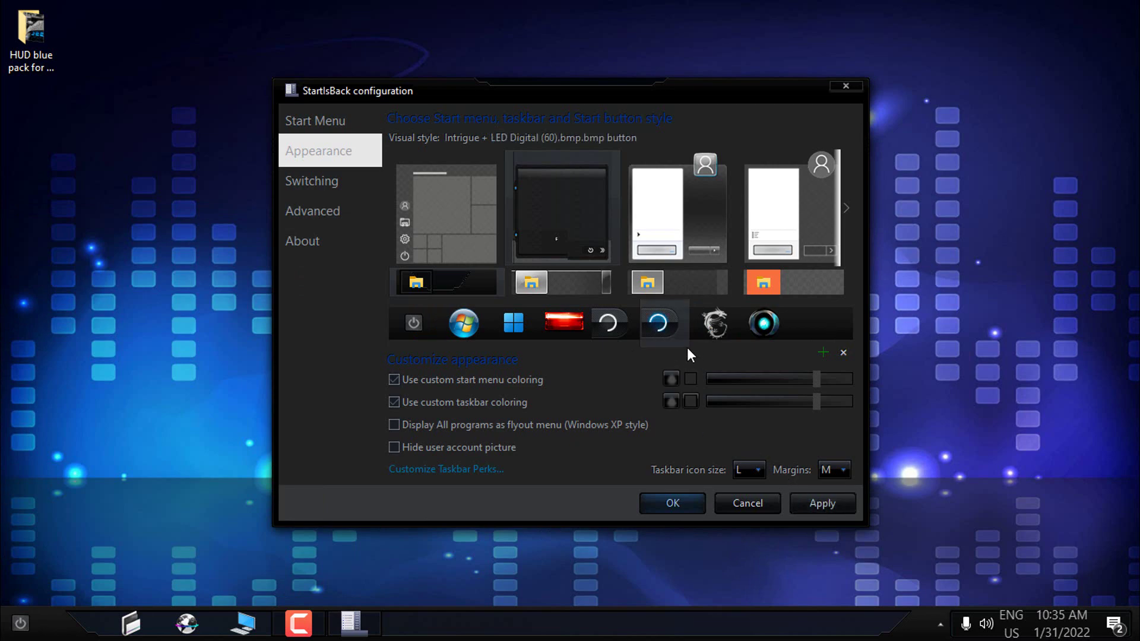
click(822, 503)
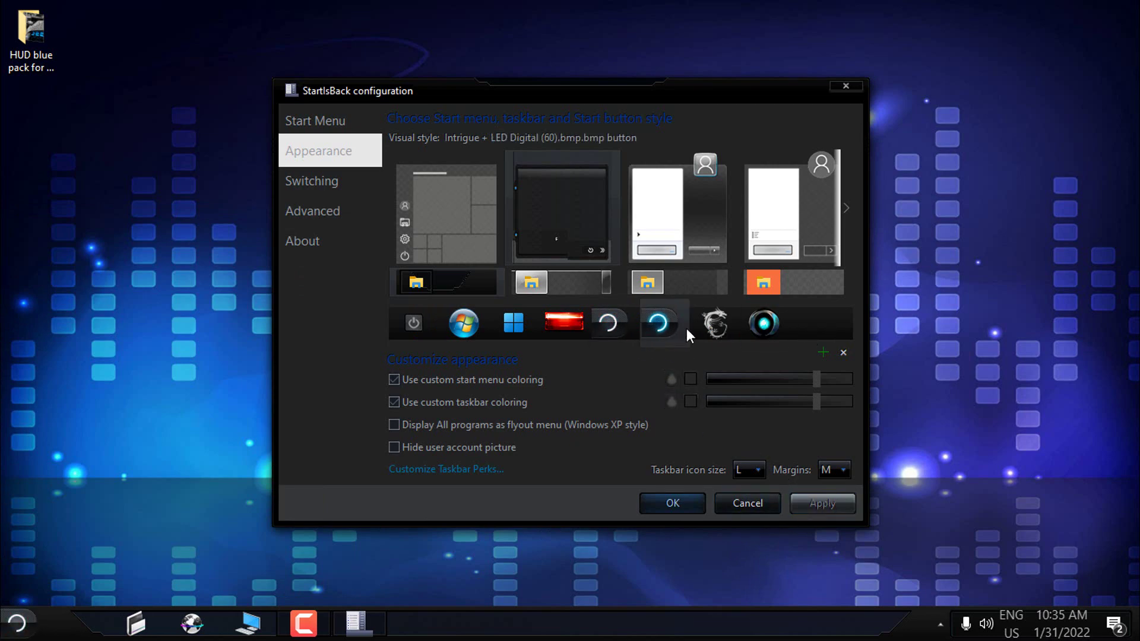
Step: Add LED Digital (60).bmp.bmp from the HUD blue pack's Extras > Orbs folder as a custom Start button and accept the StartIsBack configuration
click(827, 353)
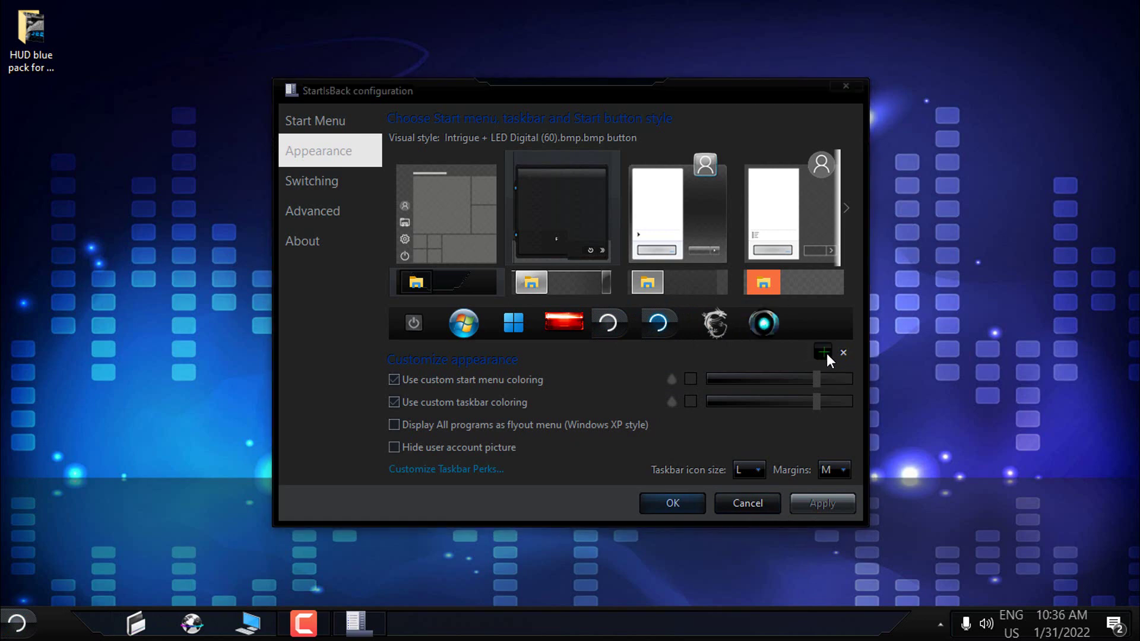
click(355, 256)
double_click(476, 223)
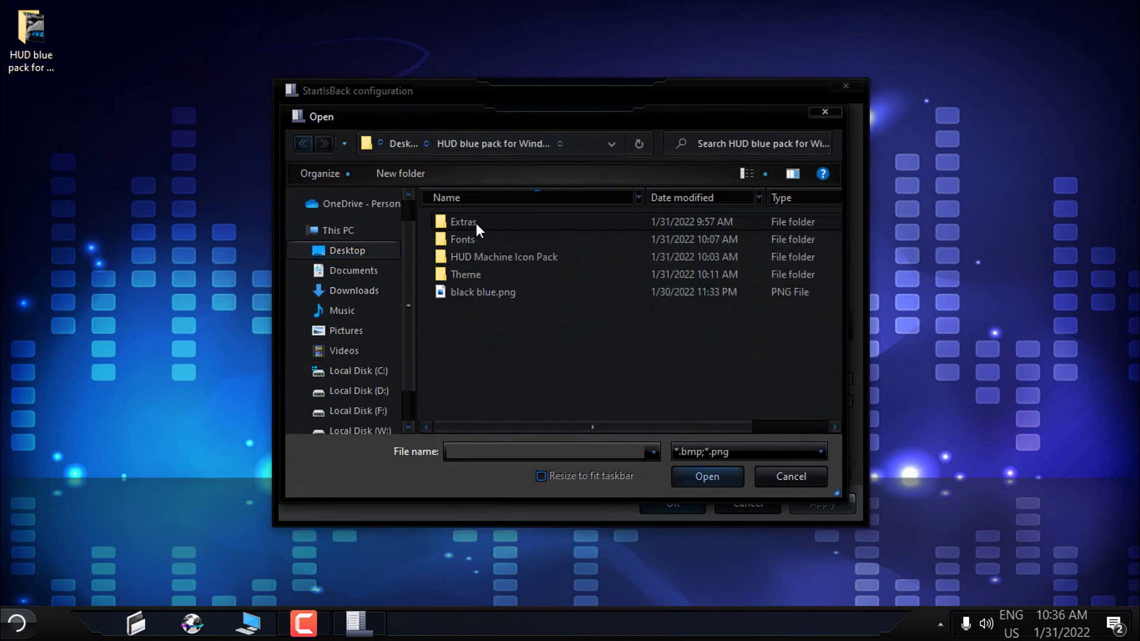
double_click(475, 223)
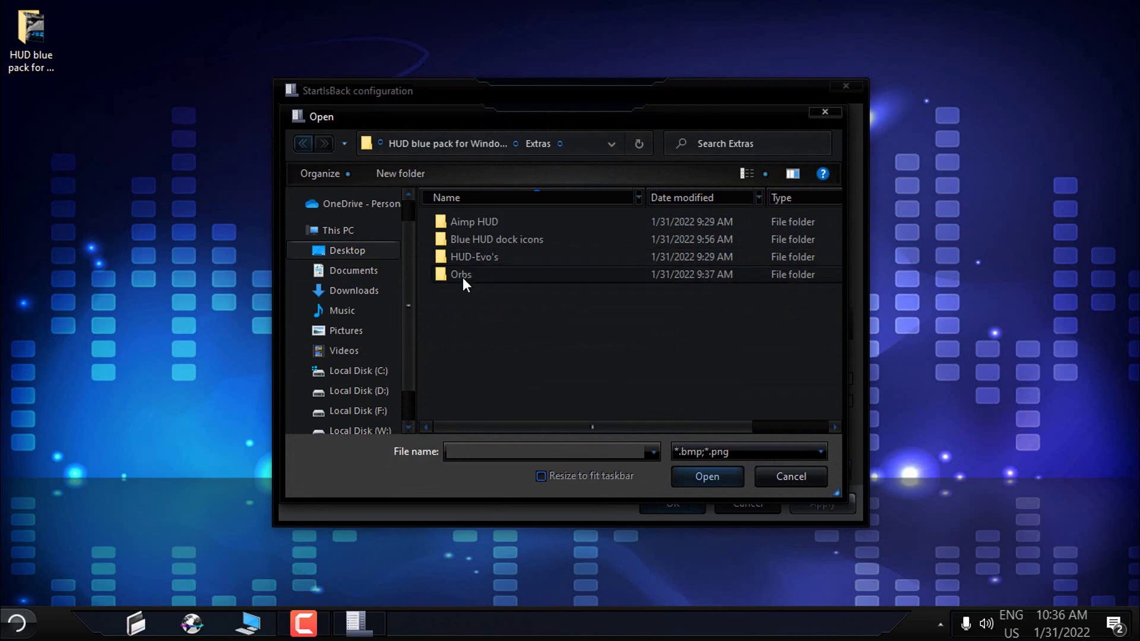
double_click(463, 276)
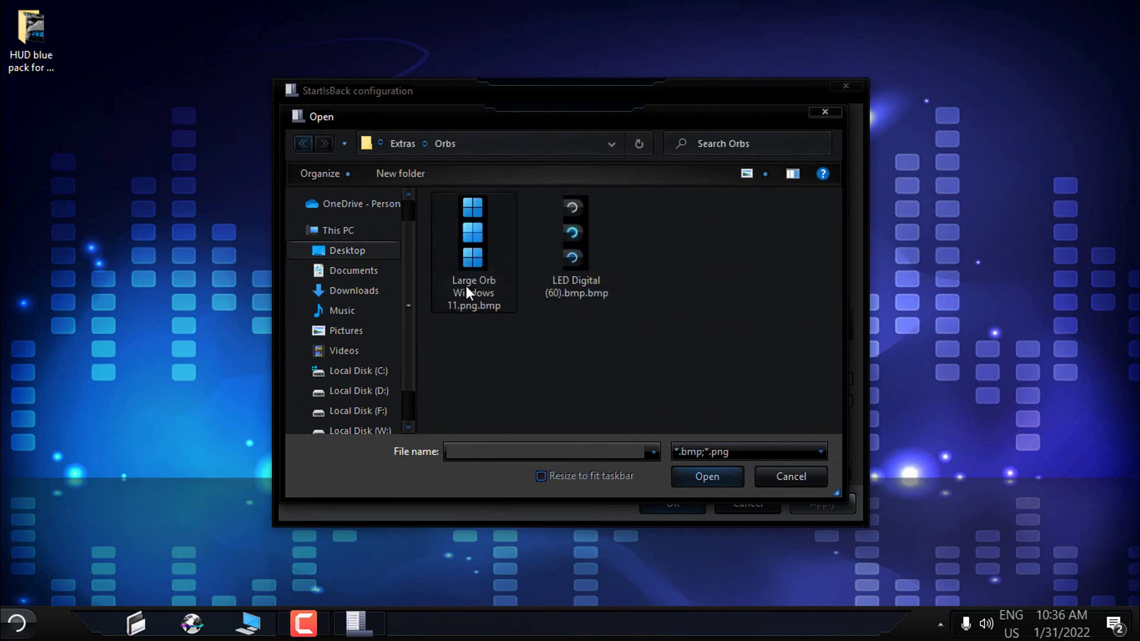
click(560, 238)
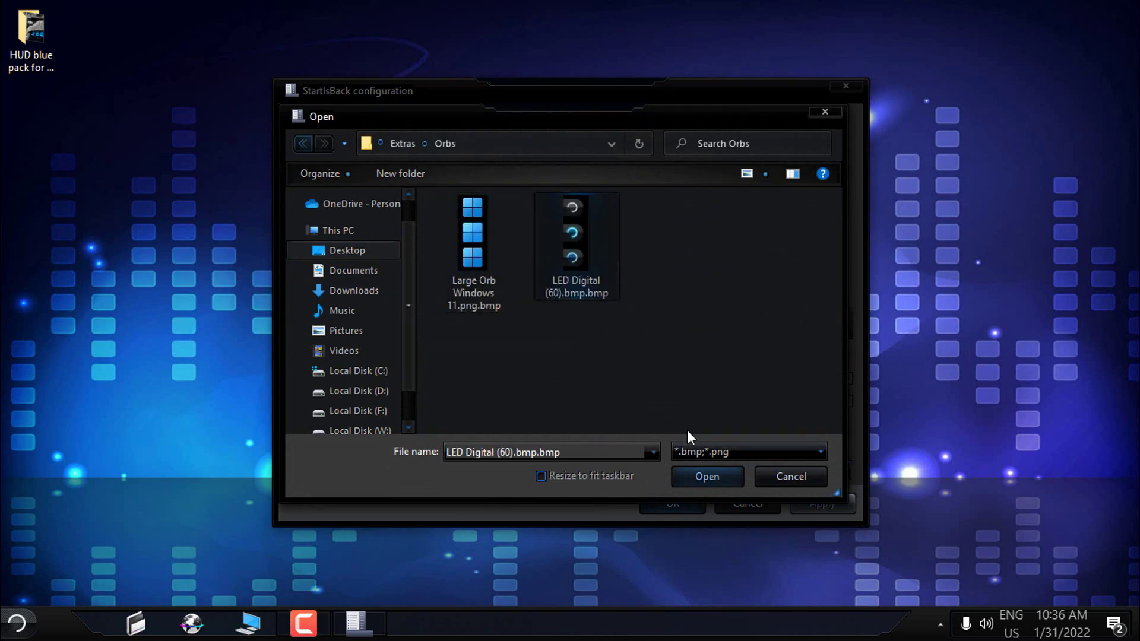
click(702, 475)
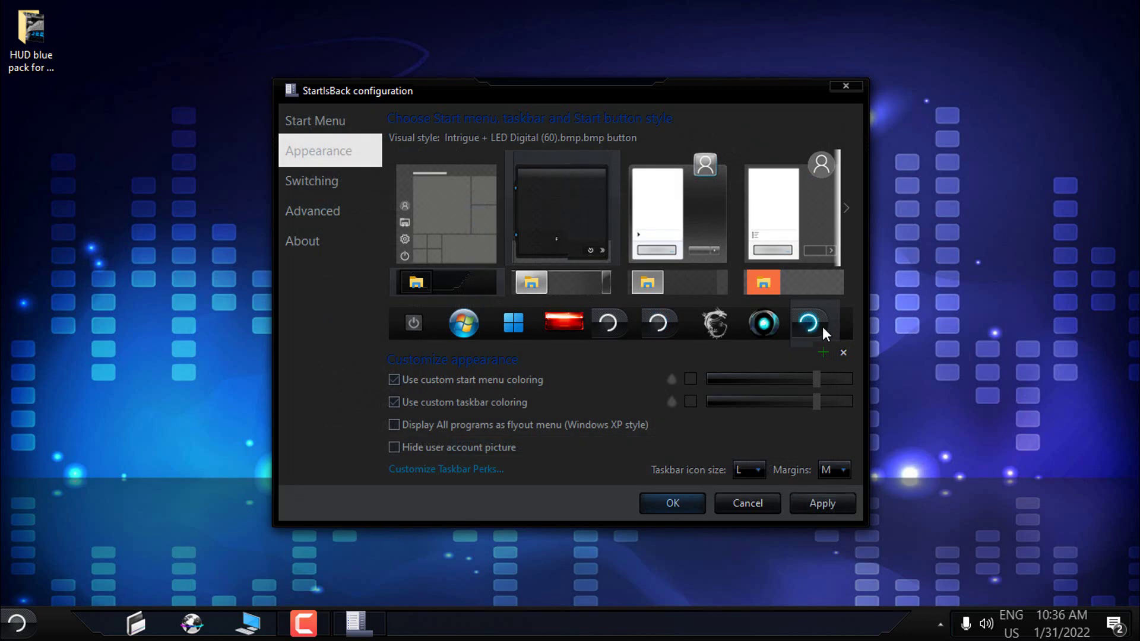
click(679, 502)
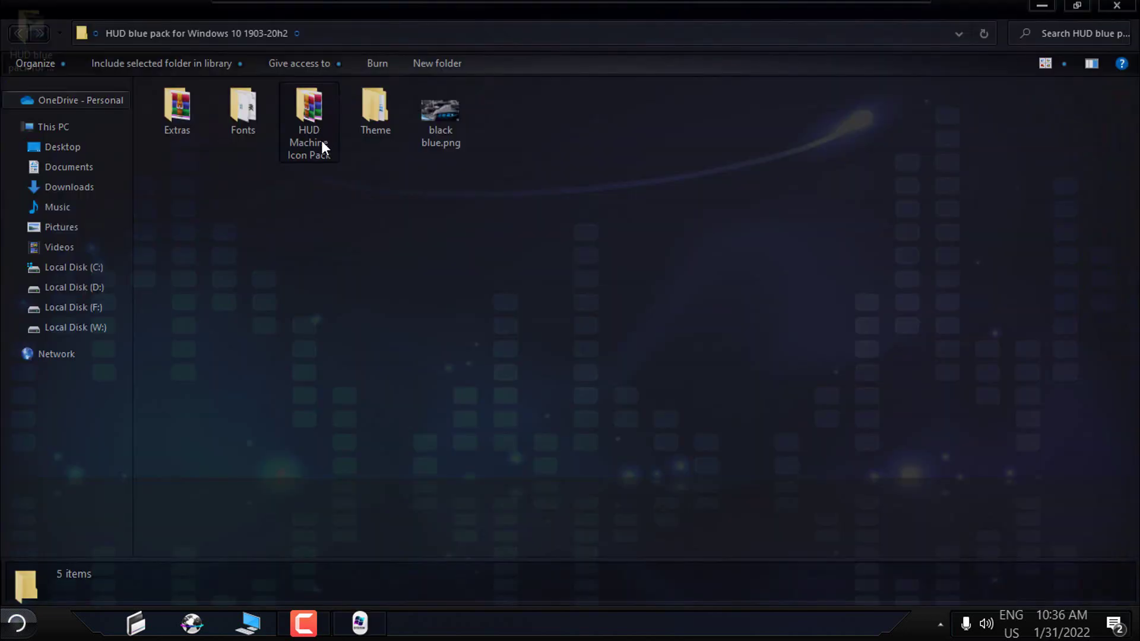
Step: Install Blank, Eurostile, Eurostile_Bold and Eurostile_Extended from the pack's Fonts folder, replacing any fonts already installed
double_click(247, 122)
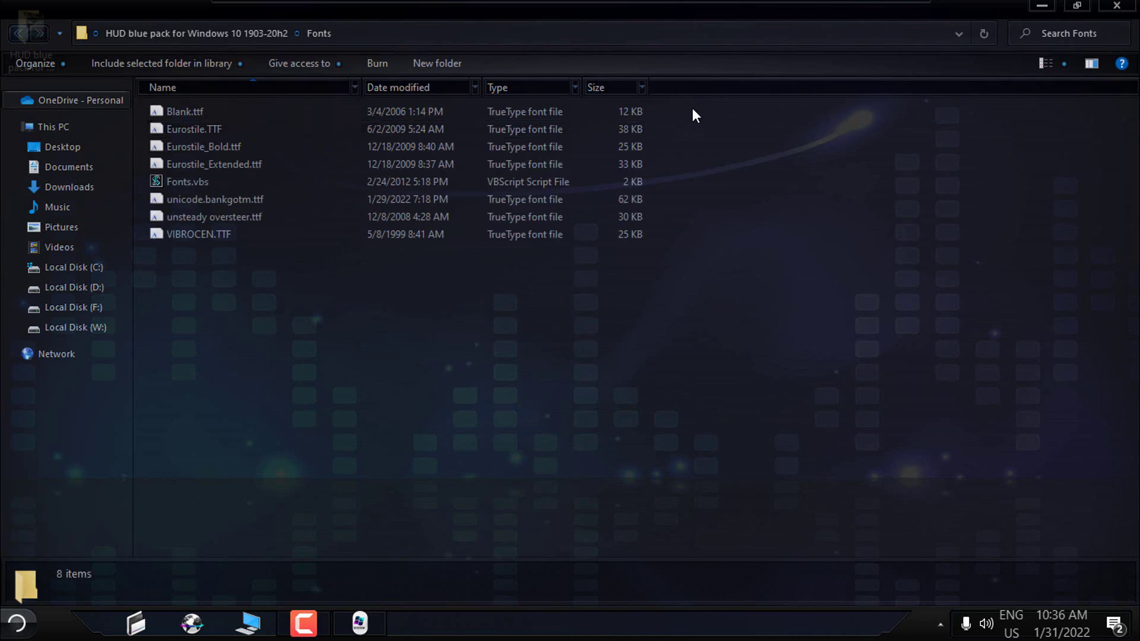
drag(650, 111, 182, 167)
right_click(181, 167)
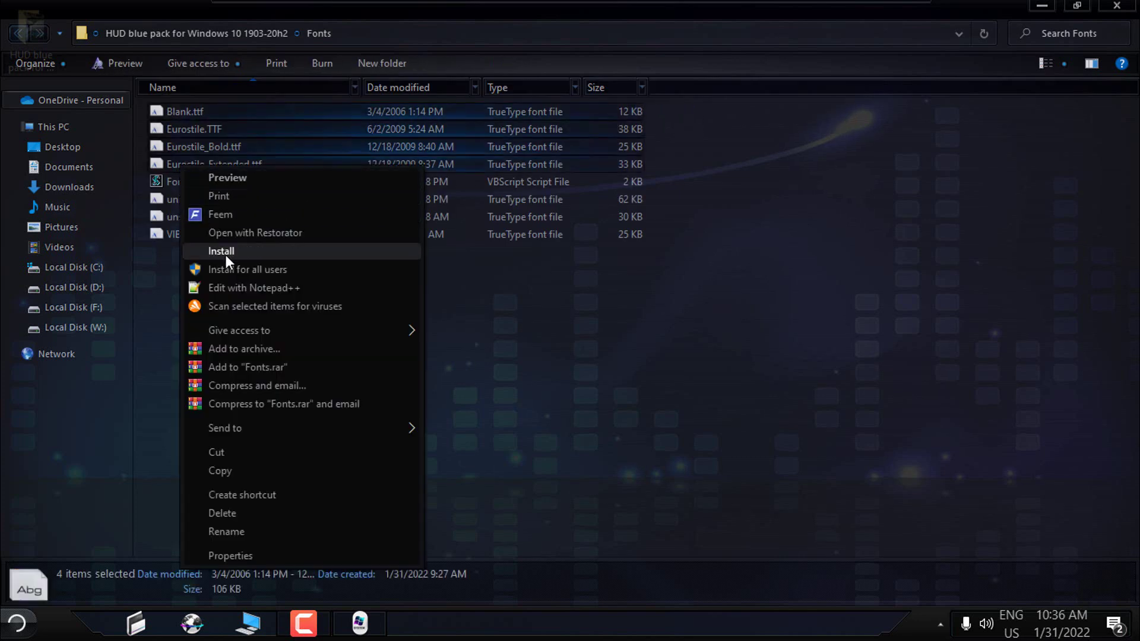
click(261, 251)
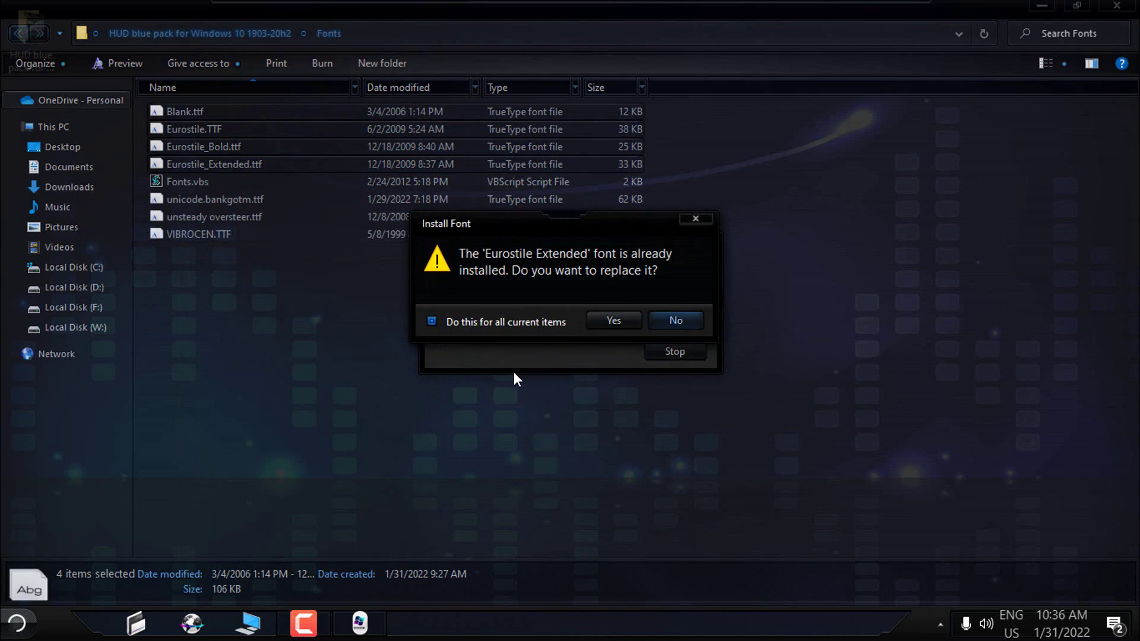
click(604, 322)
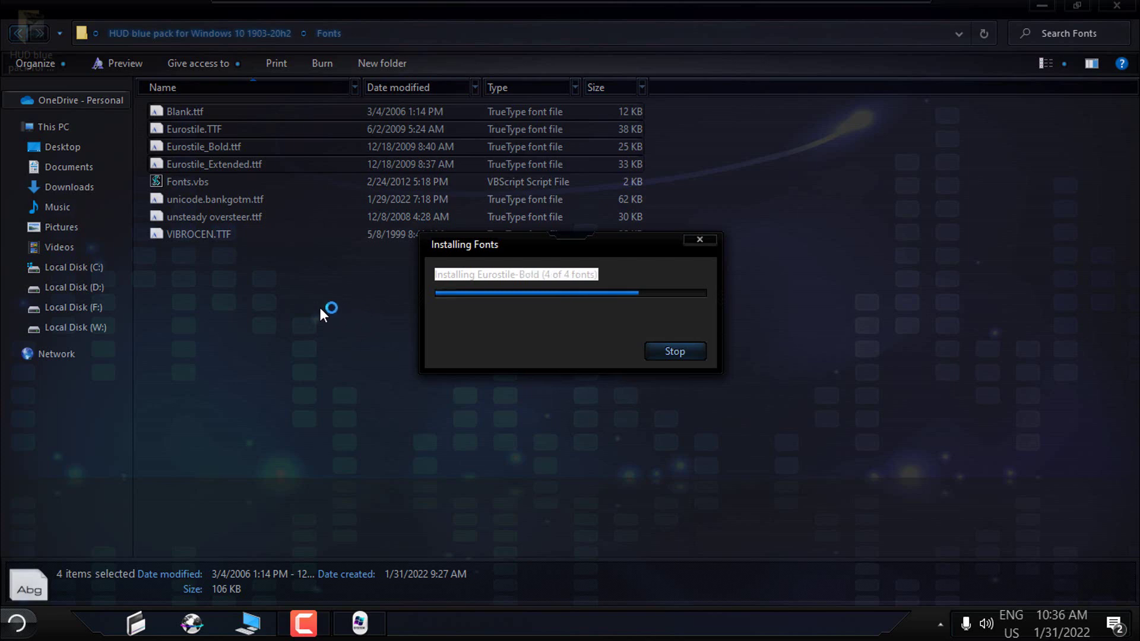
Step: Install the unicode.bankgotm, unsteady oversteer and VIBROCEN fonts from the same folder, accepting replacement of existing ones
drag(283, 287, 164, 202)
right_click(163, 202)
click(208, 280)
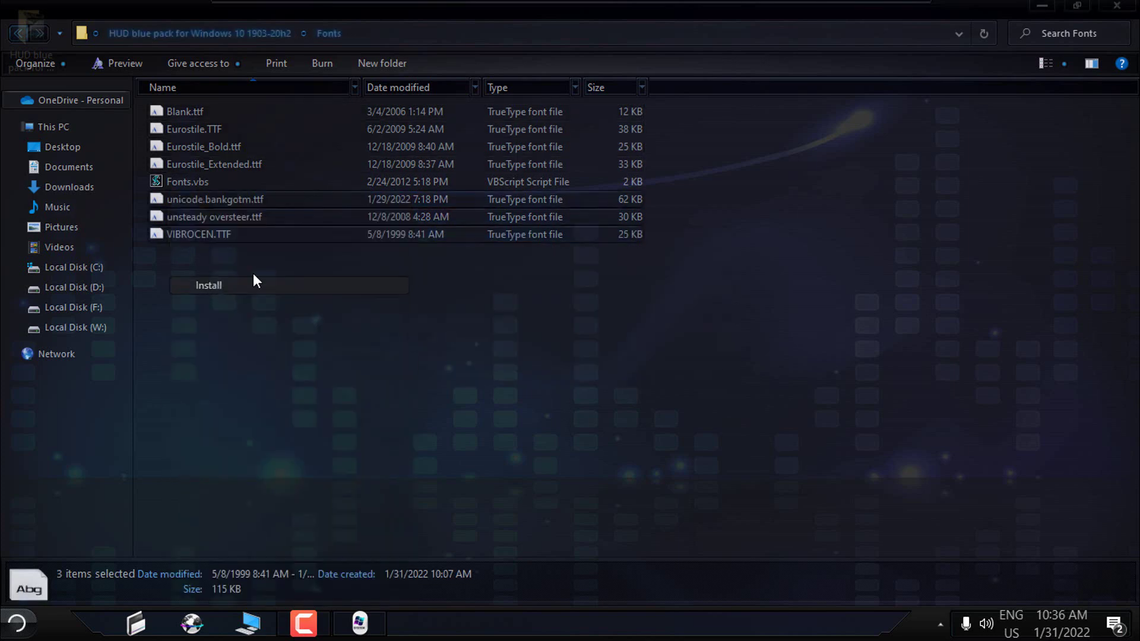
key(Return)
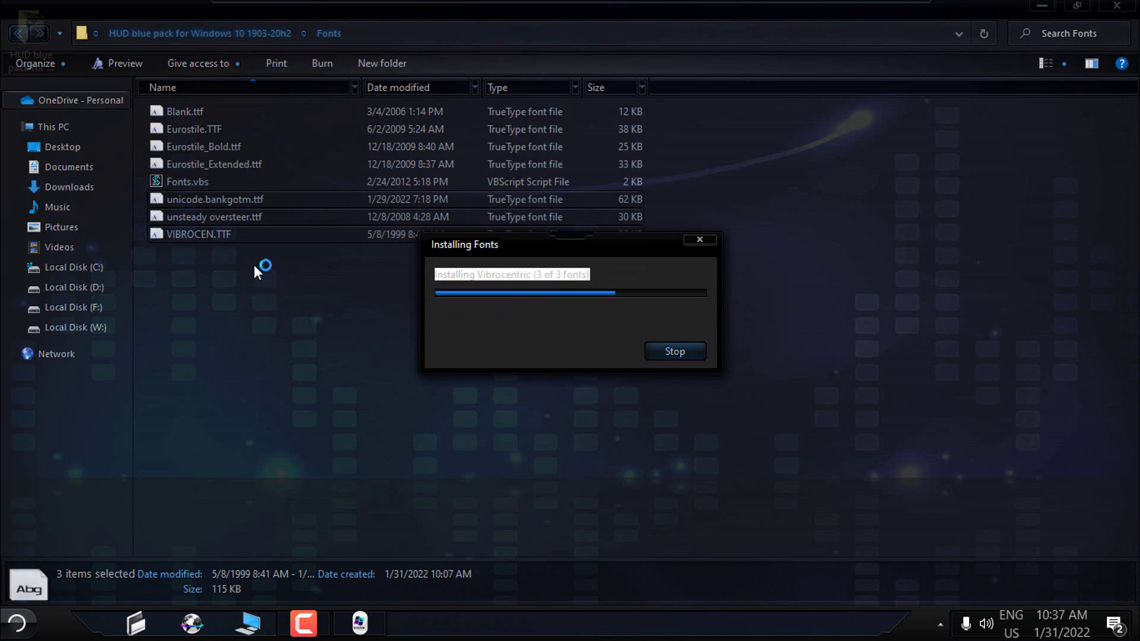
Step: Run 7tsp GUI v0.6(2019).exe as administrator from the pack's HUD Machine Icon Pack folder and close the folder window
key(alt+Up)
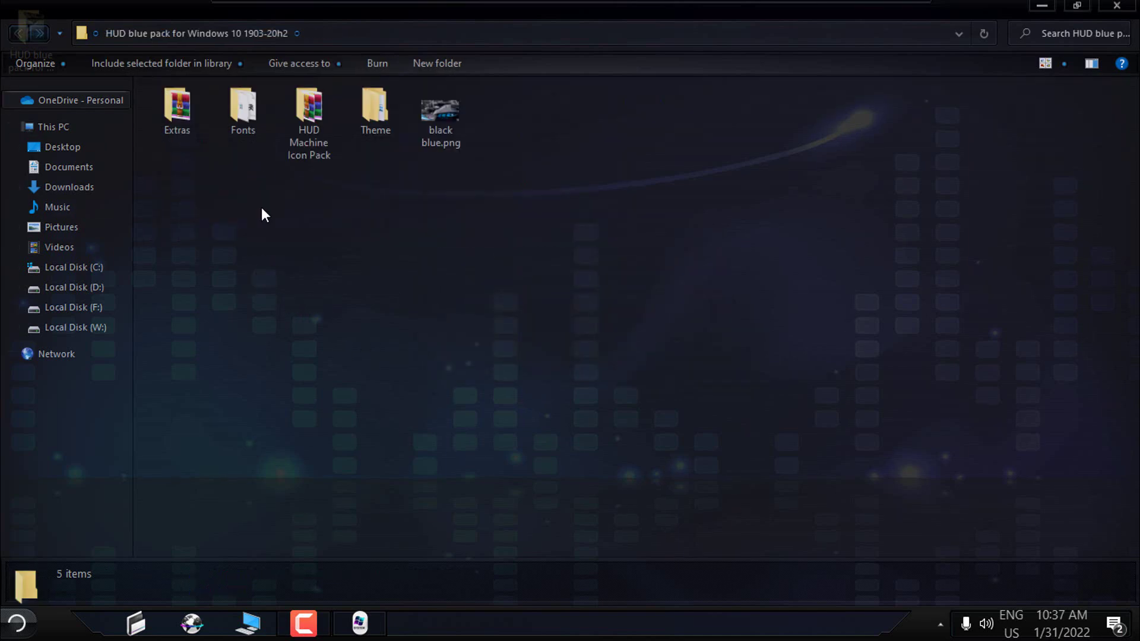
click(313, 157)
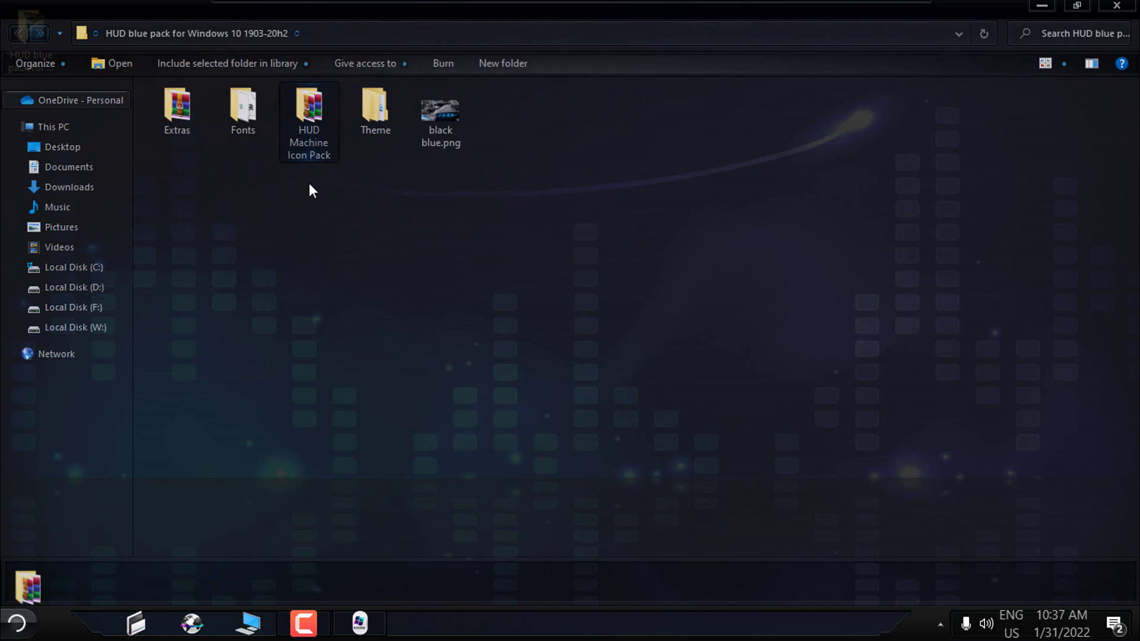
double_click(325, 146)
click(263, 152)
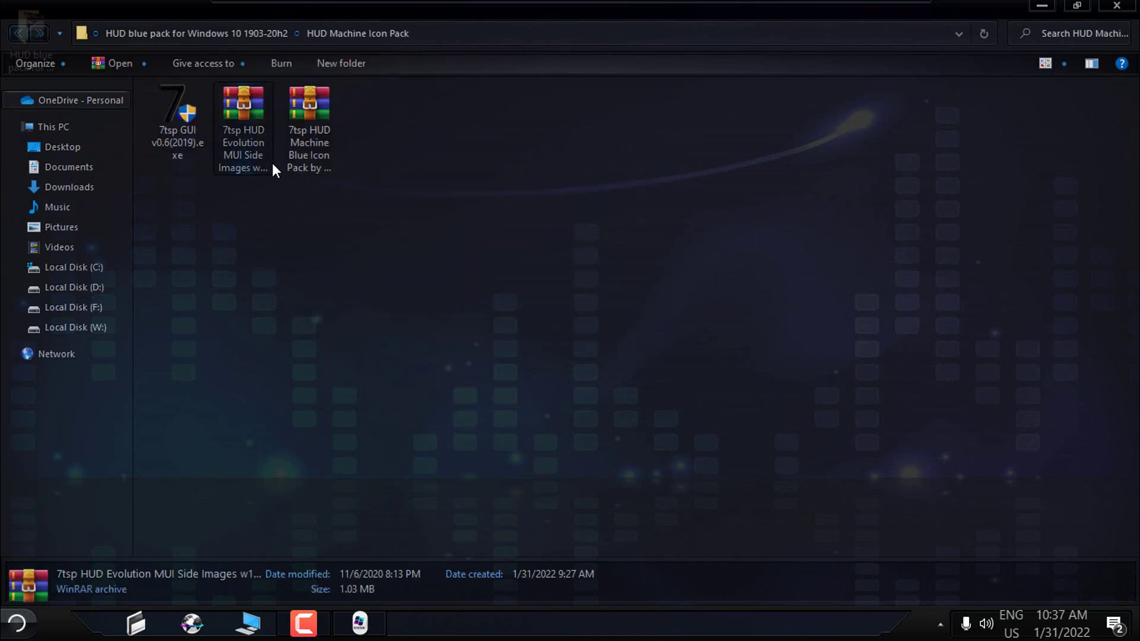
click(306, 151)
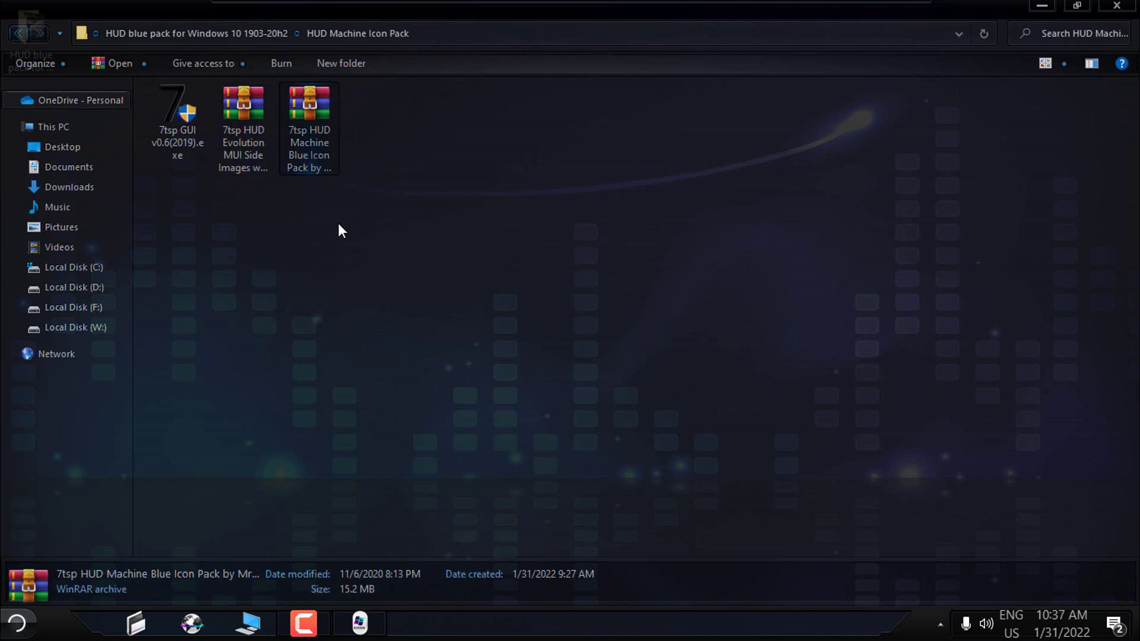
click(174, 145)
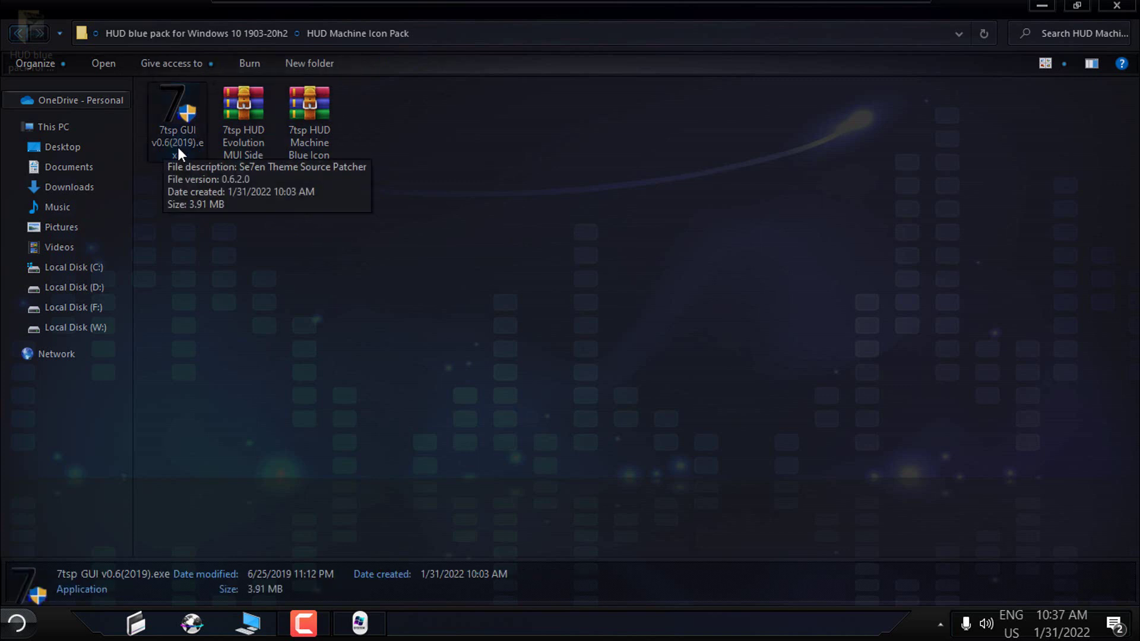
right_click(180, 135)
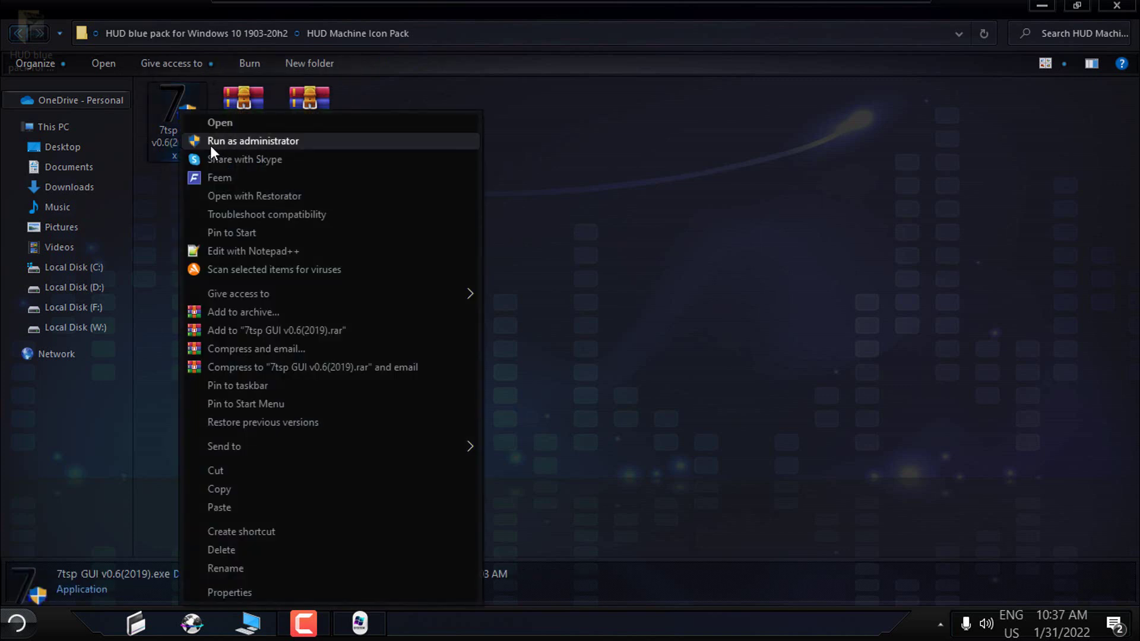
click(319, 141)
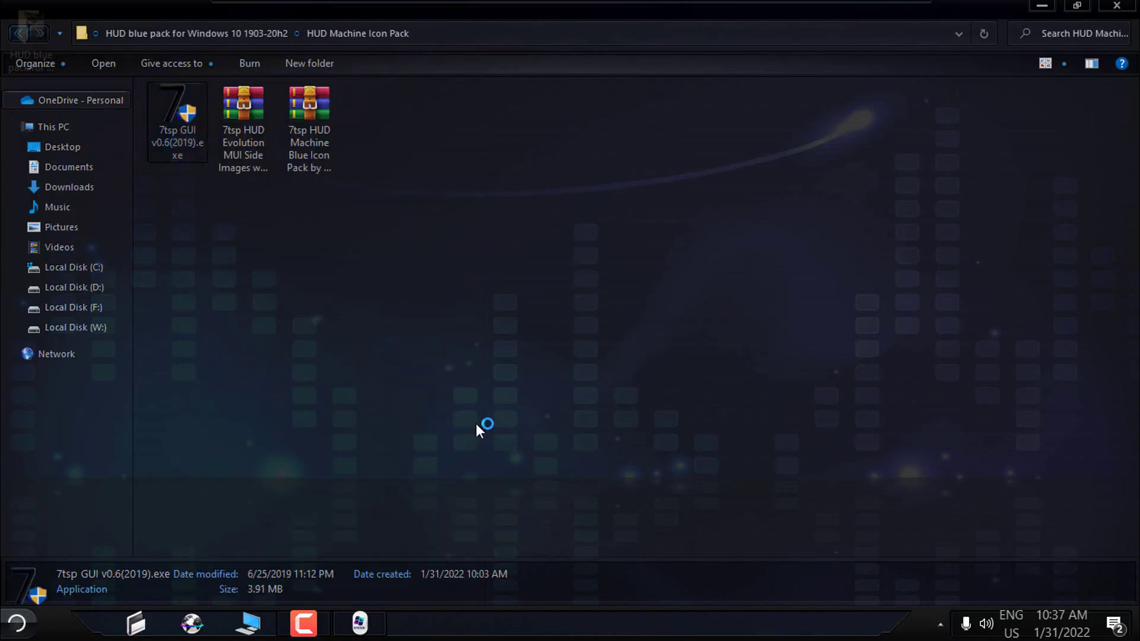
click(1125, 10)
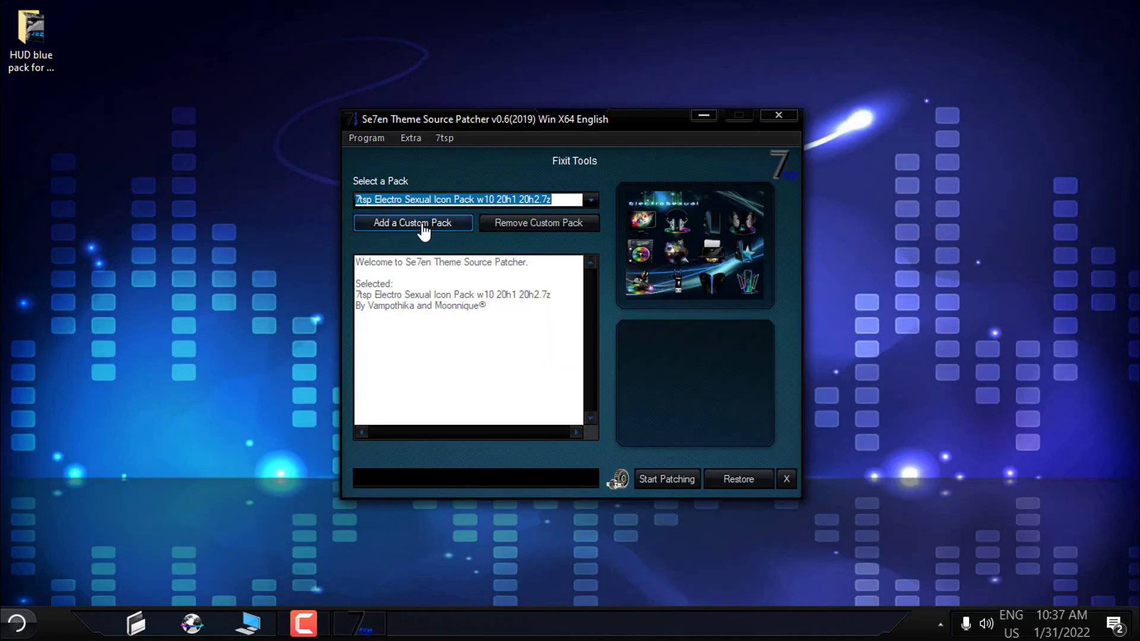
Step: Add the 7tsp HUD Machine Blue Icon Pack archive as a custom pack from the HUD Machine Icon Pack folder and preview its icons
click(394, 220)
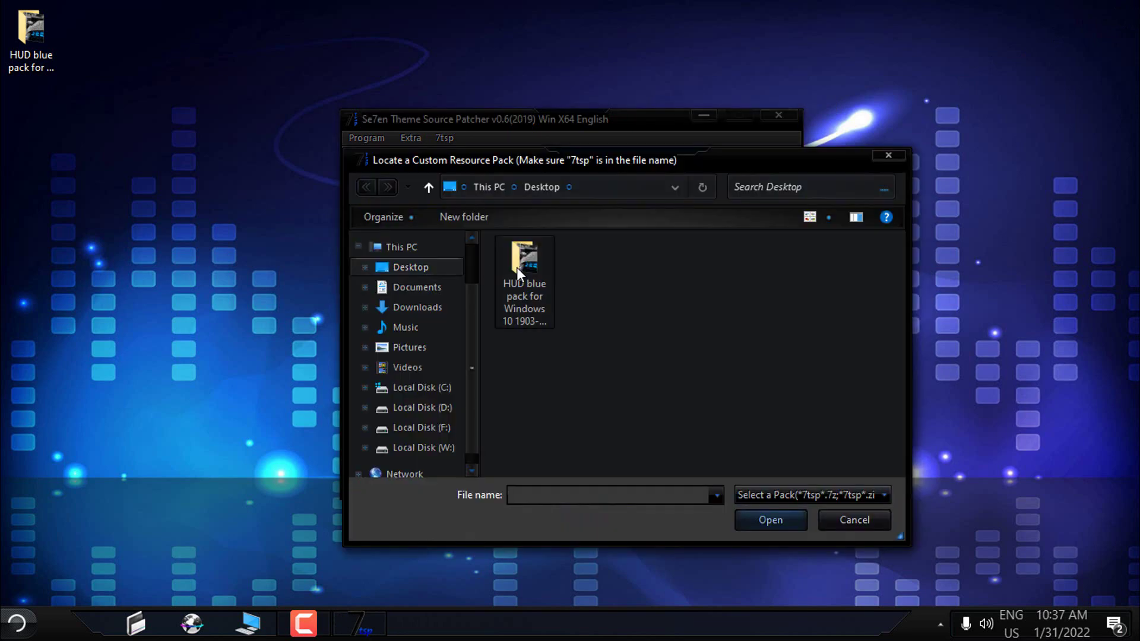
double_click(516, 267)
double_click(567, 299)
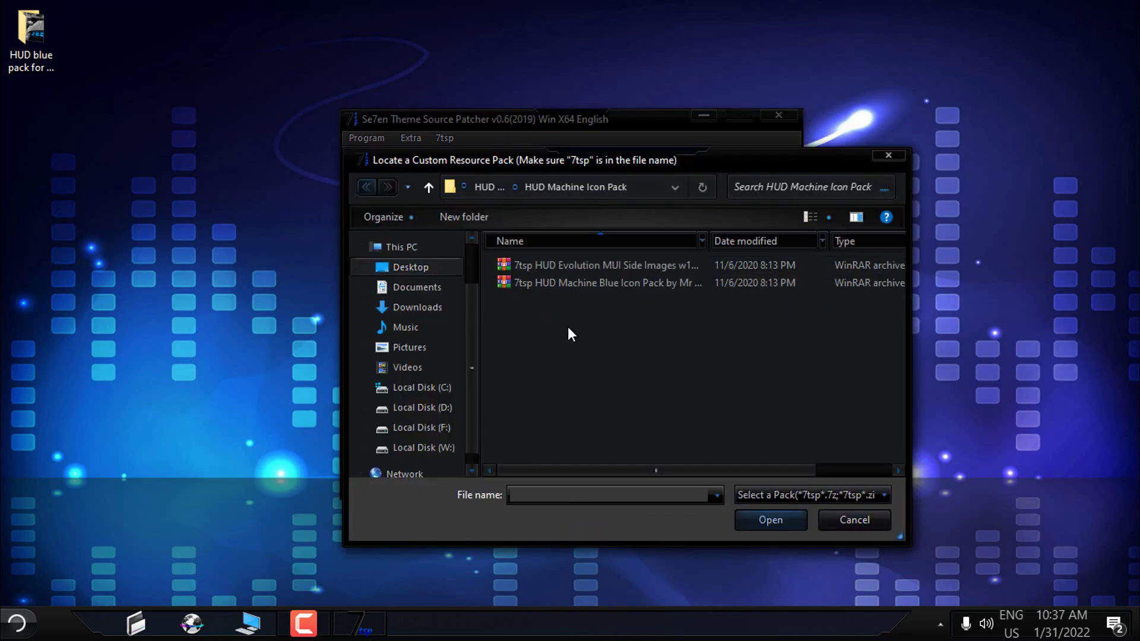
drag(703, 240, 823, 240)
click(590, 284)
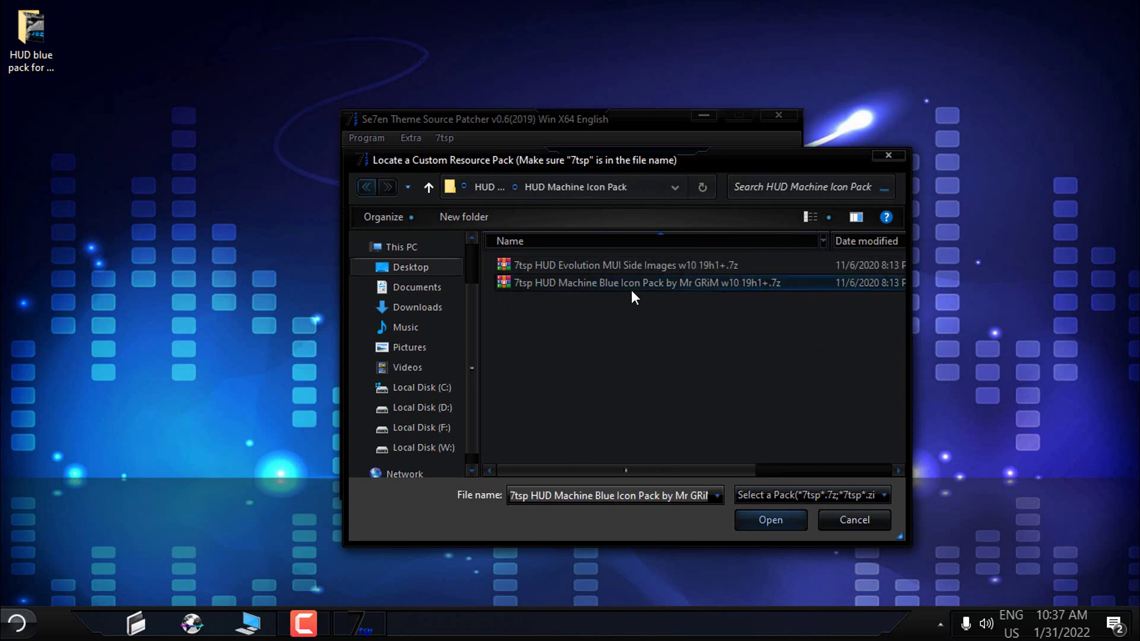
click(758, 521)
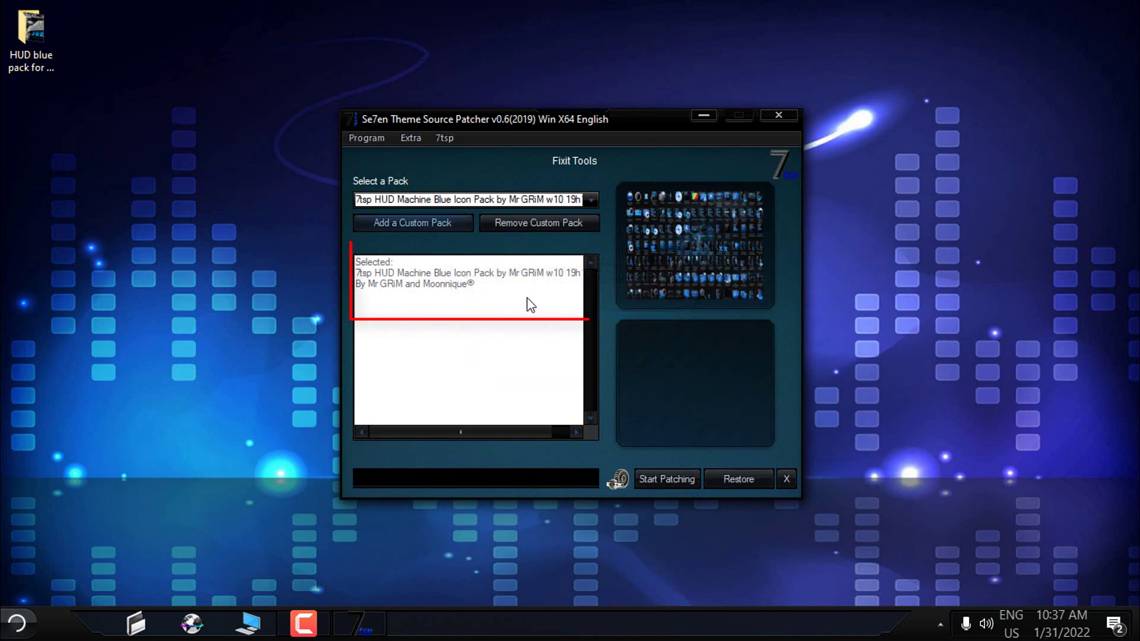
click(713, 254)
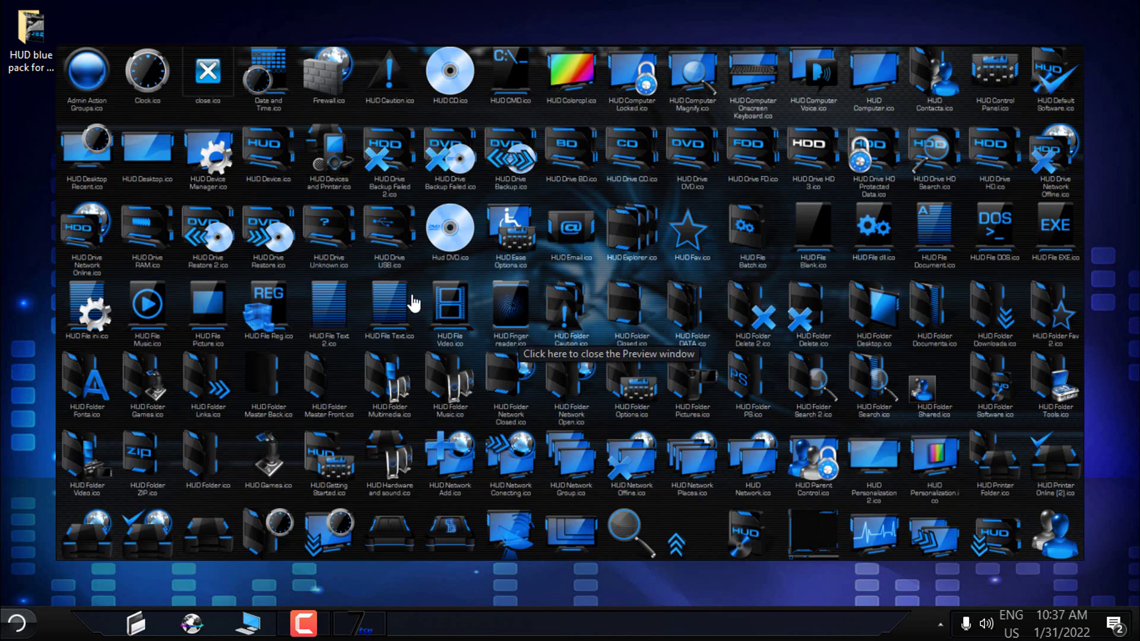
Step: Close the icon preview and enable creating a new restore point when patching in the 7tsp options, saving the change
click(912, 271)
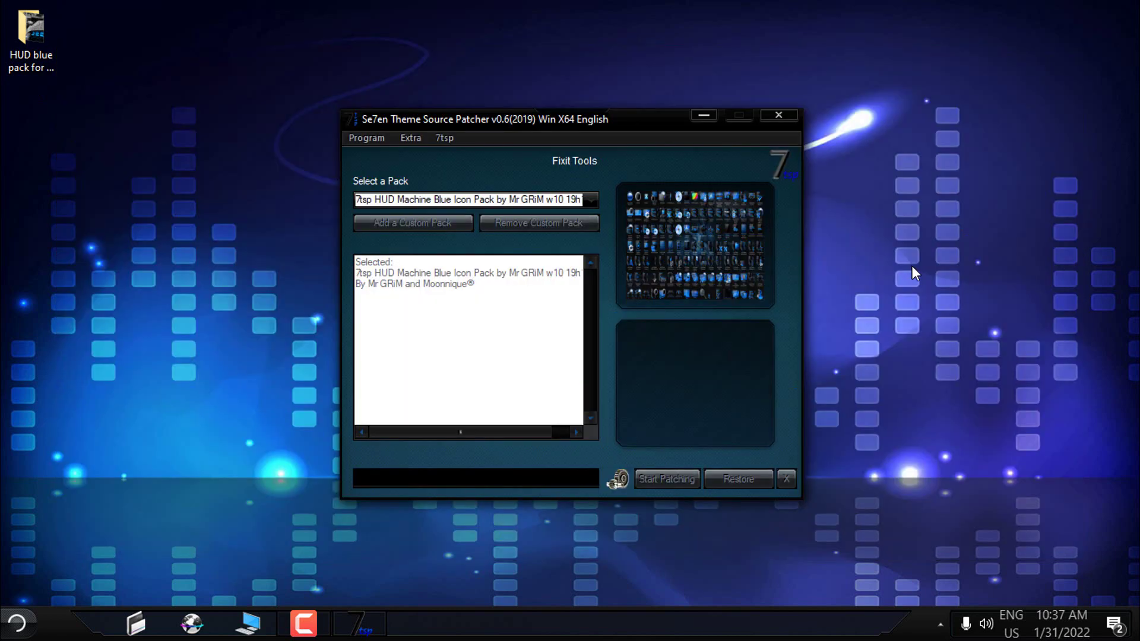
click(412, 140)
click(452, 159)
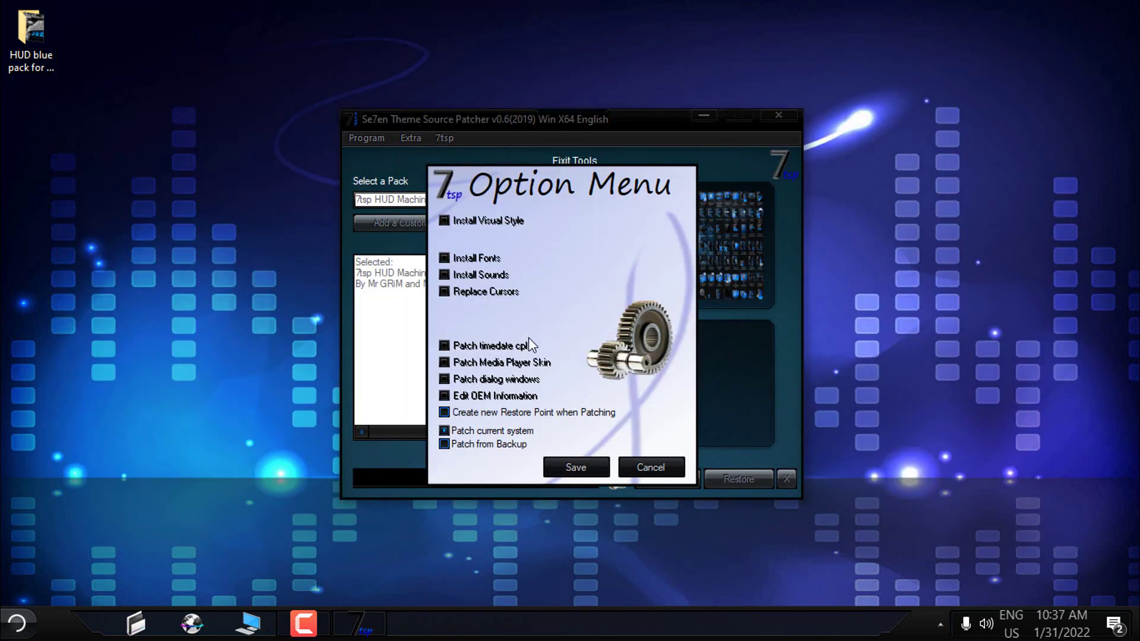
click(444, 412)
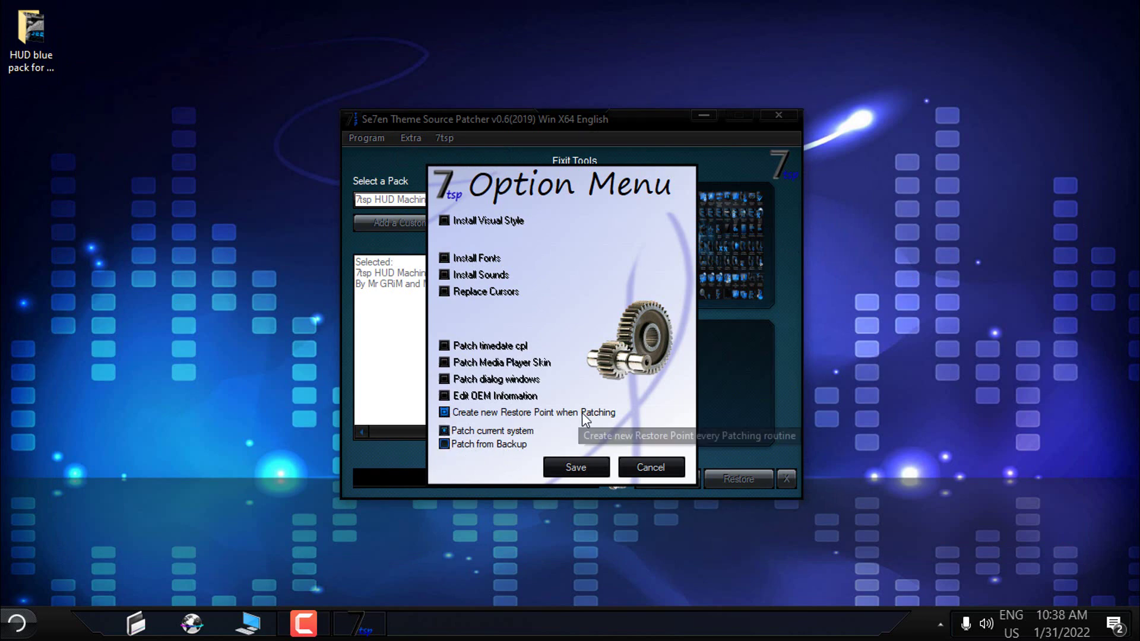
click(566, 469)
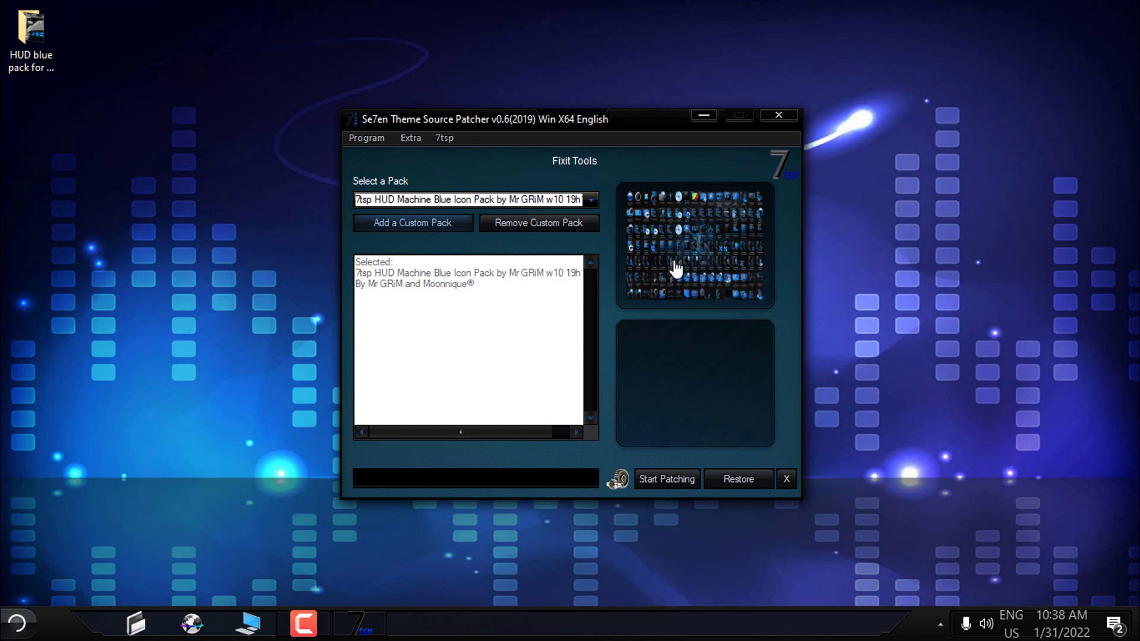
Step: Patch the system with the 7tsp HUD Machine Blue Icon Pack and dismiss the completion notice
click(672, 482)
click(626, 395)
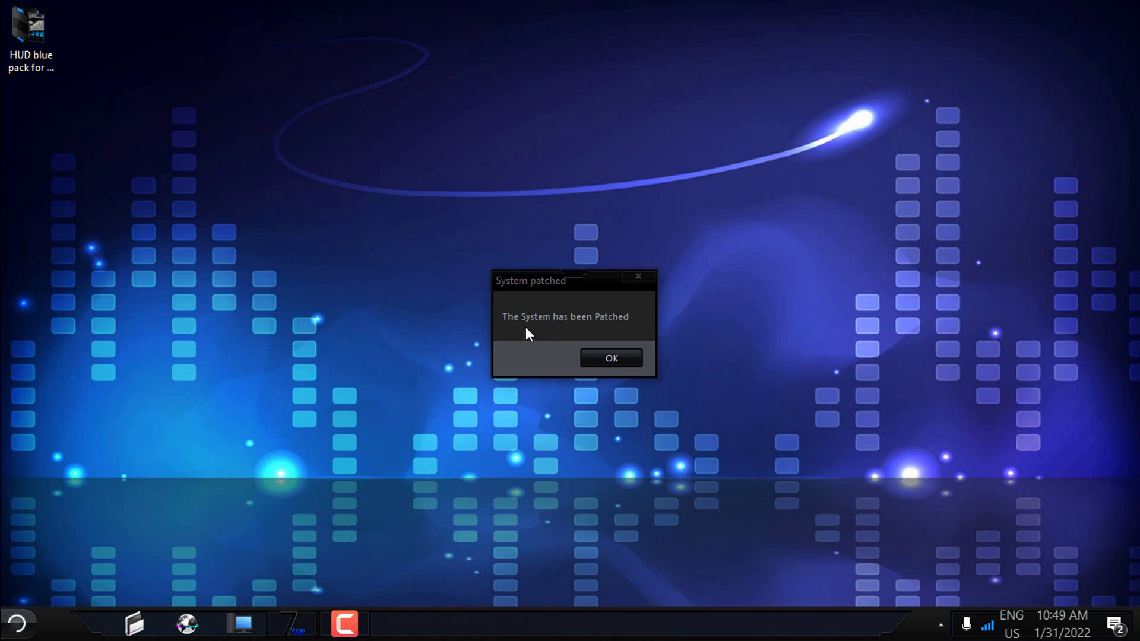
click(611, 358)
Step: Inspect the patched drive and folder icons in This PC and on Local Disk (C:), including Program Files
click(245, 613)
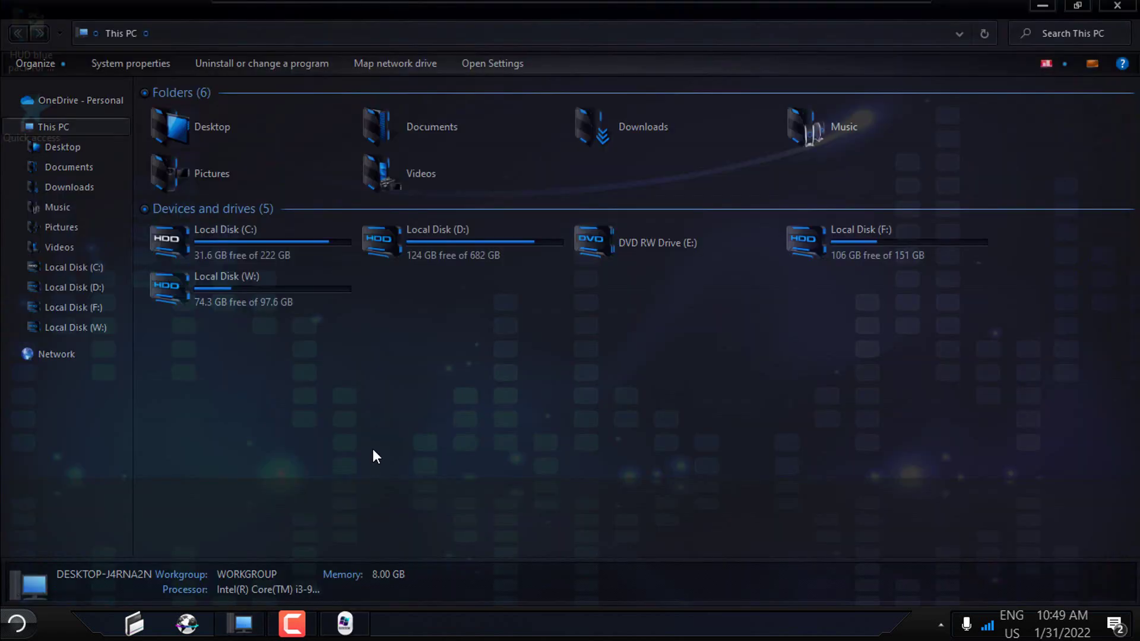
drag(479, 6, 541, 0)
double_click(267, 246)
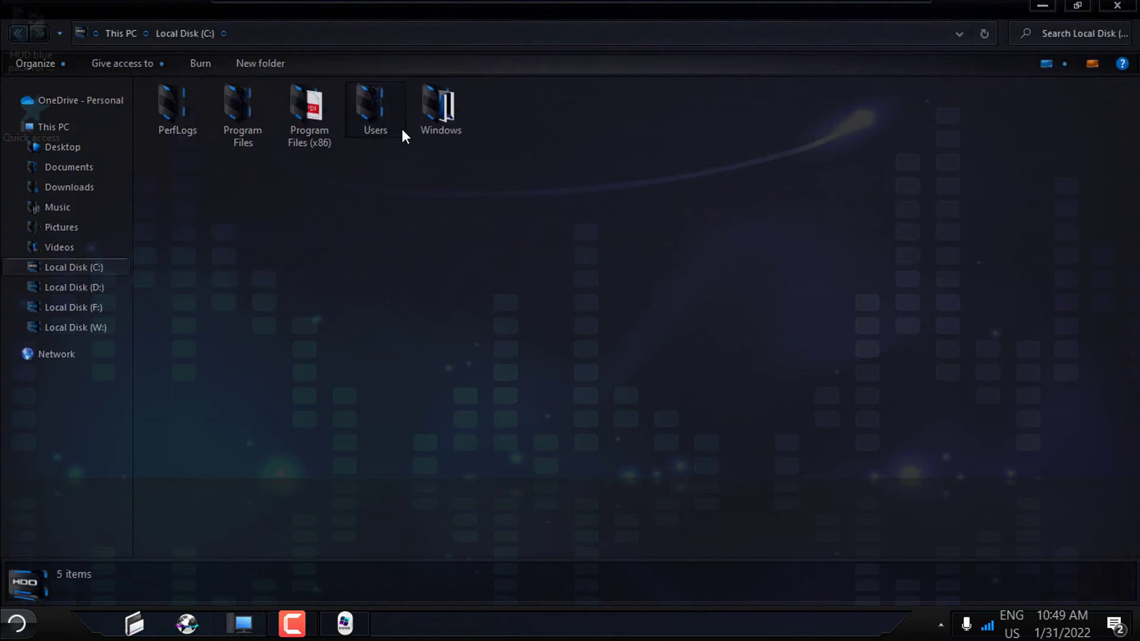
double_click(247, 132)
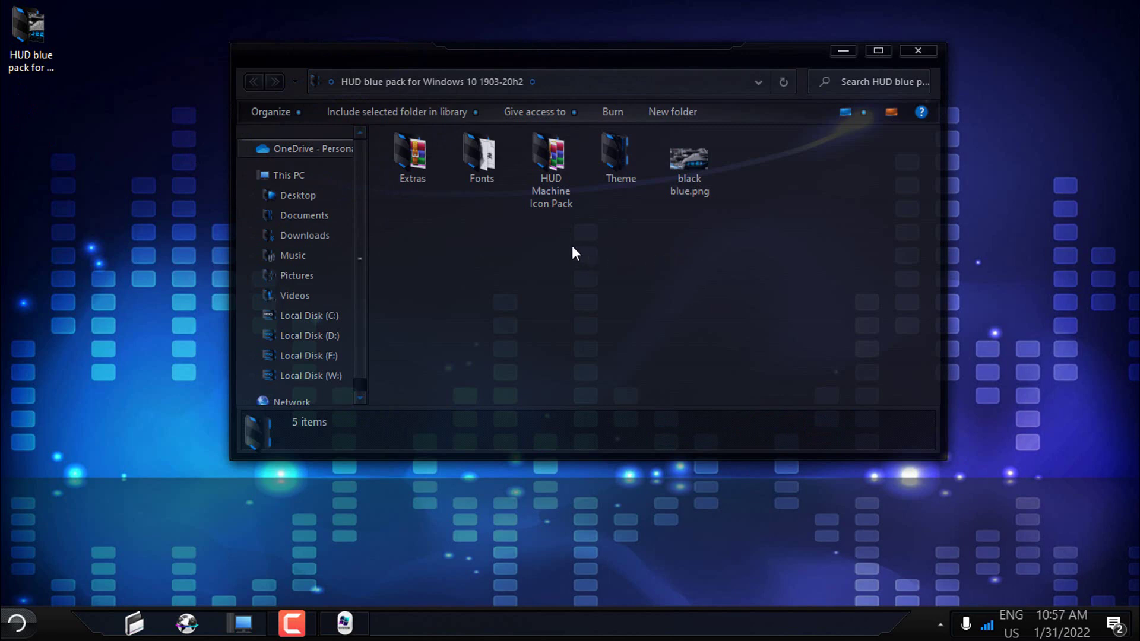
Step: Run 7tsp GUI v0.6(2019).exe as administrator from the pack's HUD Machine Icon Pack folder
double_click(560, 201)
right_click(405, 174)
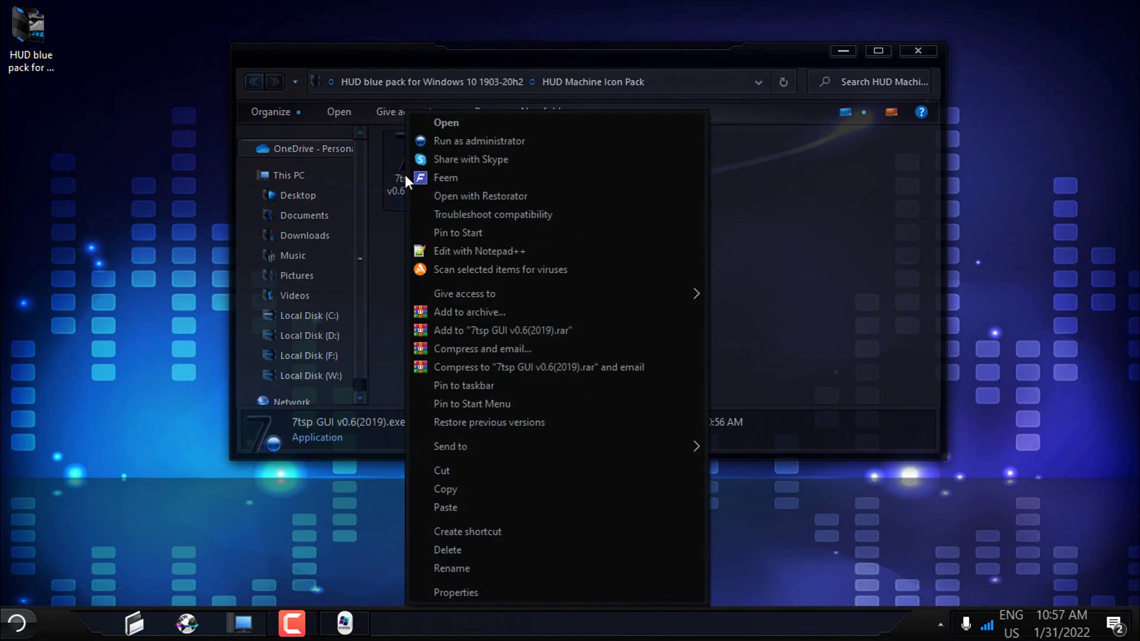
click(489, 141)
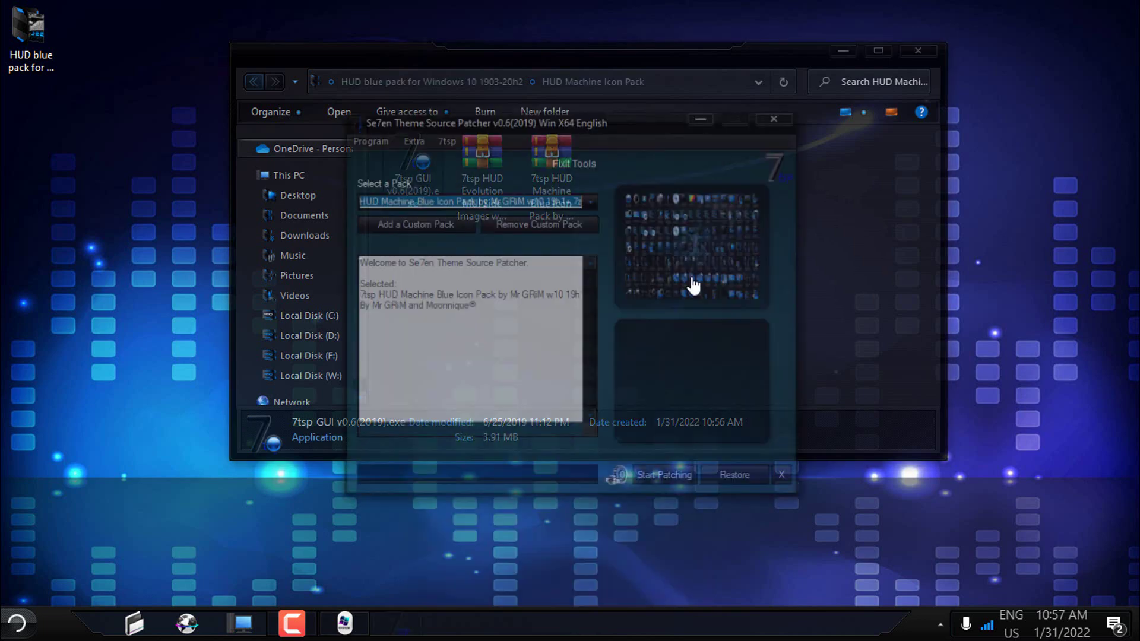
Step: Add the 7tsp HUD Evolution MUI Side Images w10 19h1+.7z archive as a custom pack, overwriting the existing one
click(440, 229)
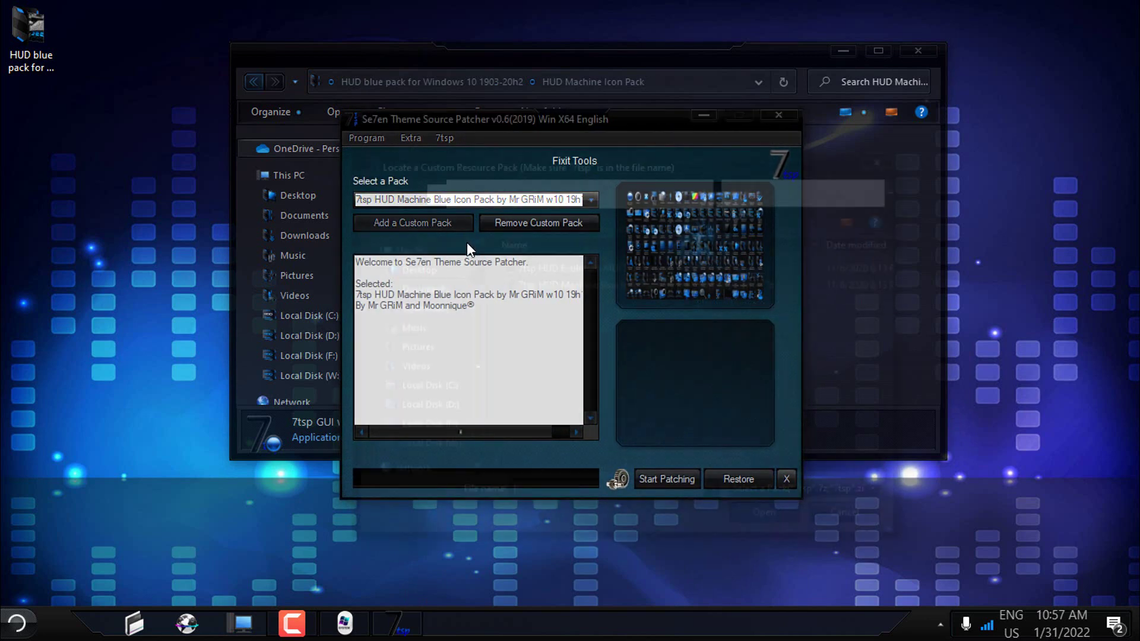
click(591, 265)
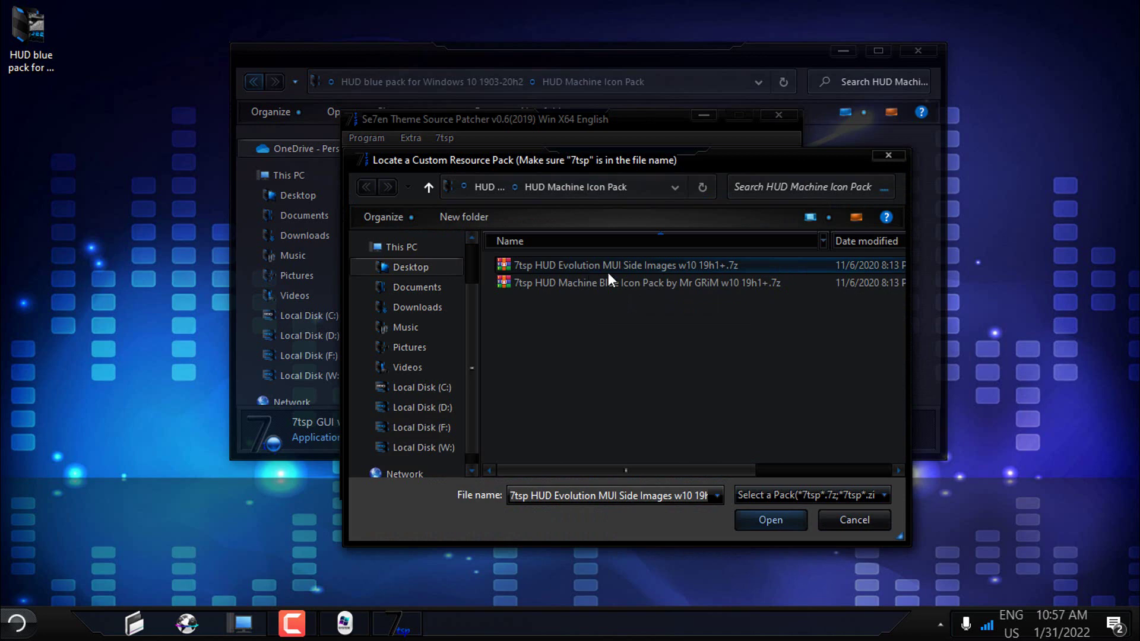
click(753, 522)
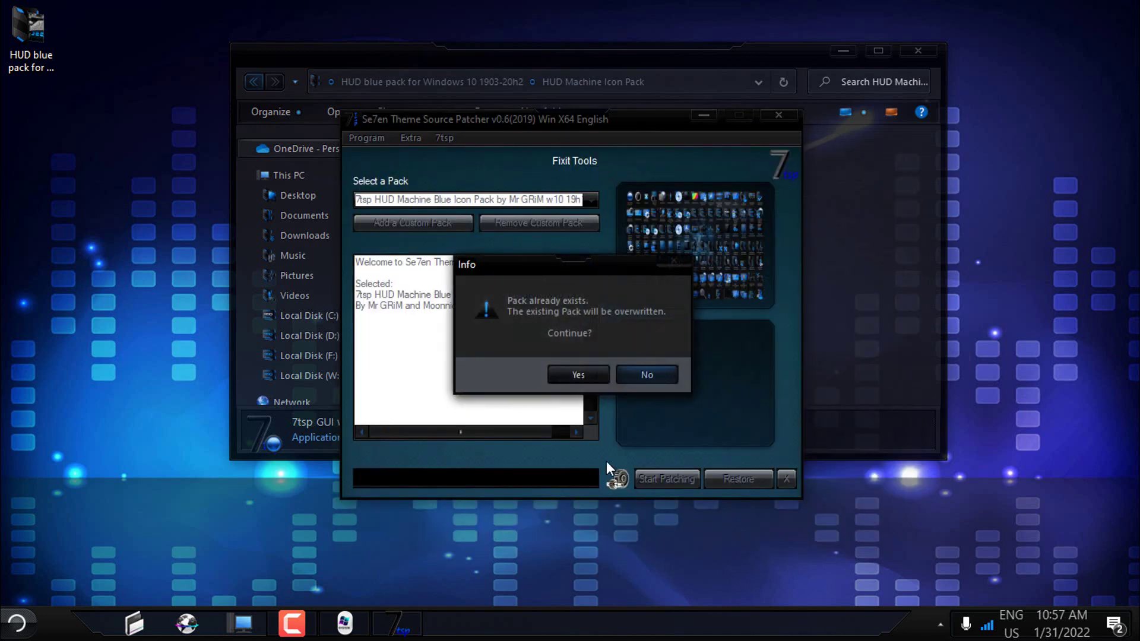
click(602, 374)
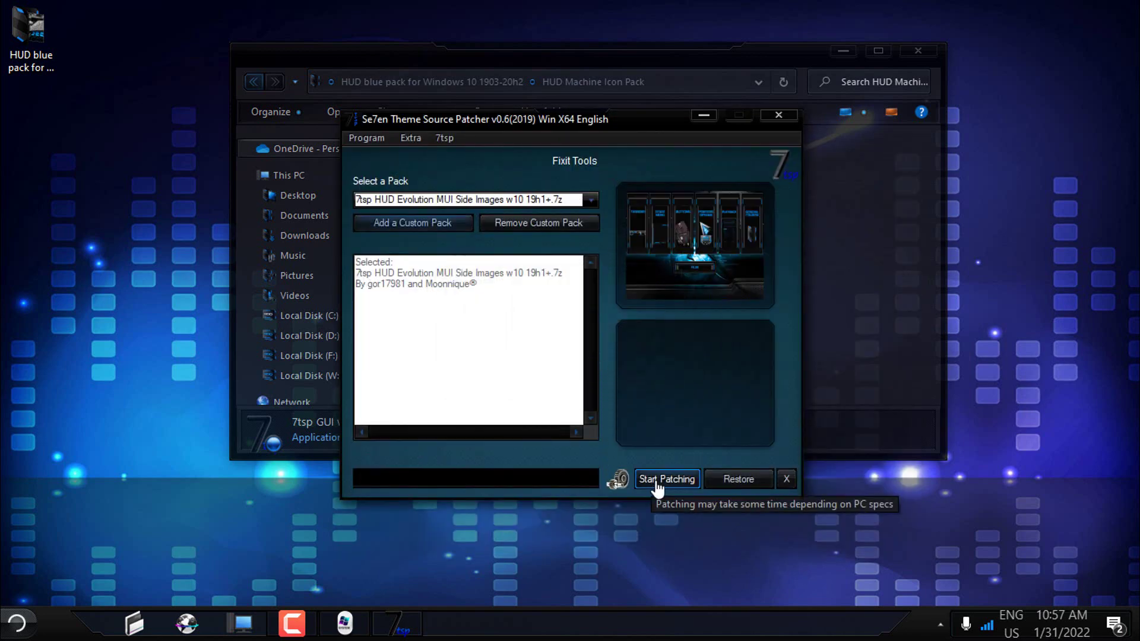
Step: Patch the system with the HUD Evolution MUI Side Images pack and dismiss the completion notice
click(661, 481)
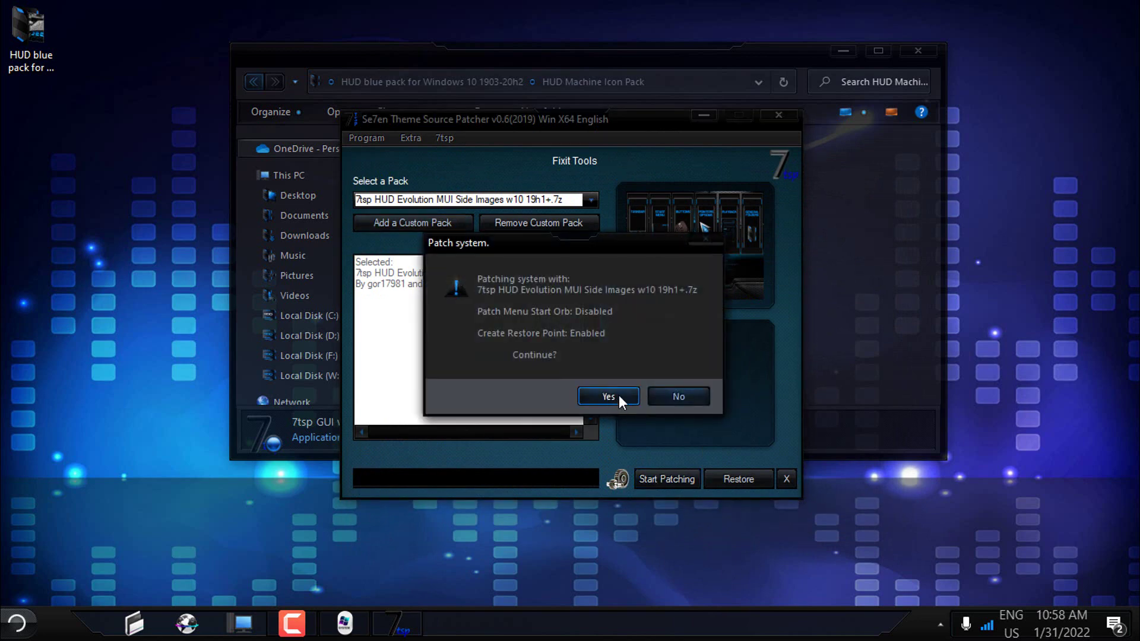
click(619, 394)
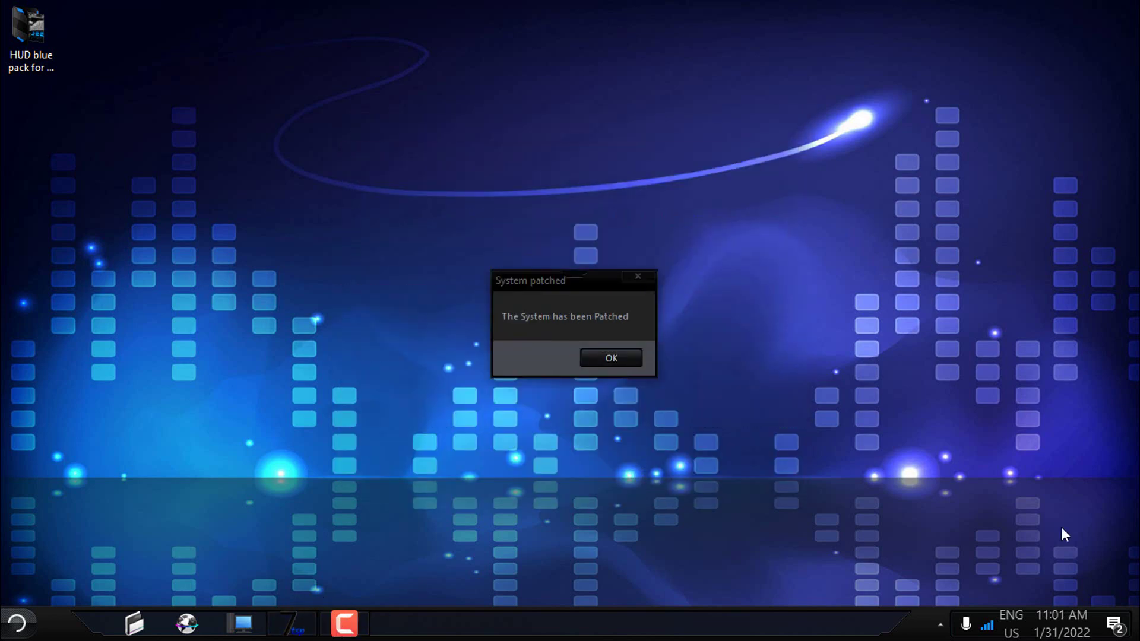
click(535, 287)
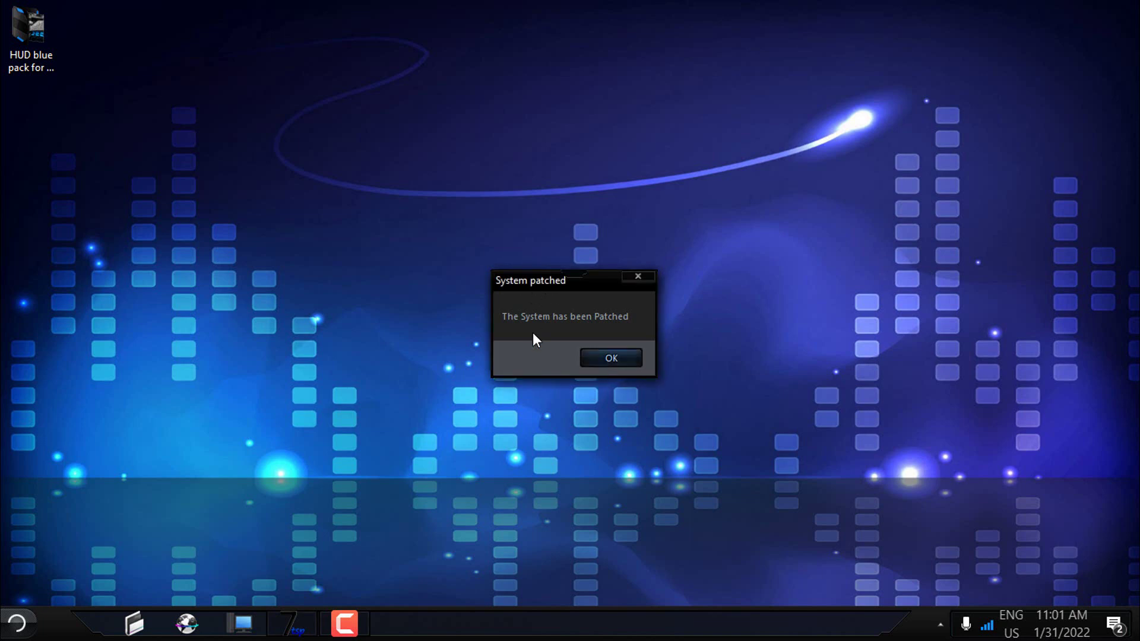
click(611, 358)
Step: Open Control Panel and switch its view from categories to large icons
click(16, 623)
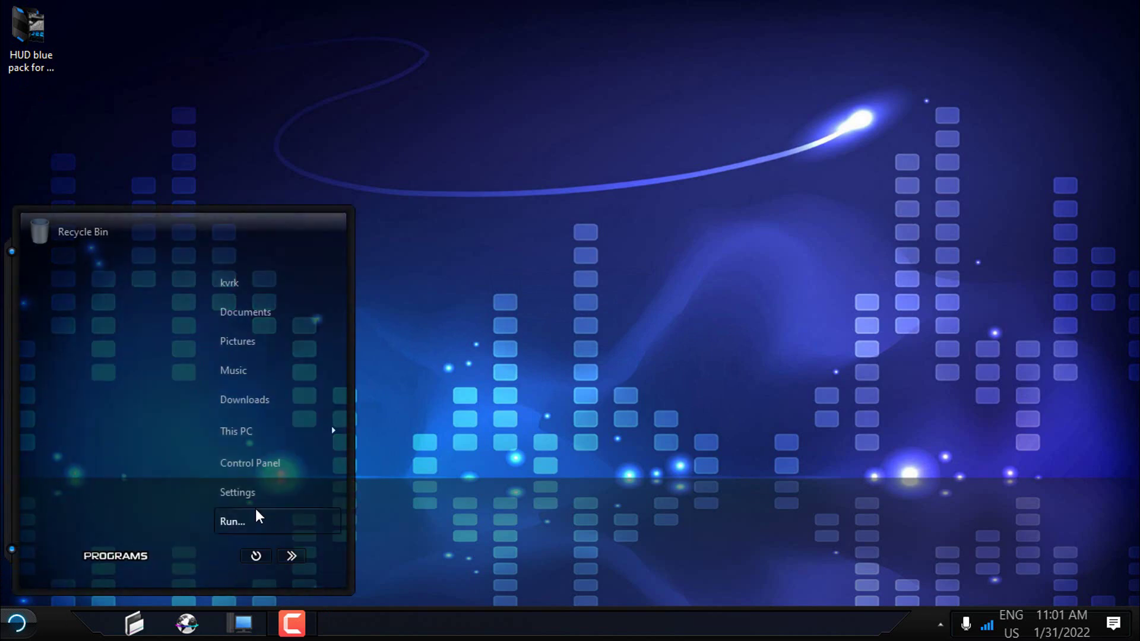
click(274, 466)
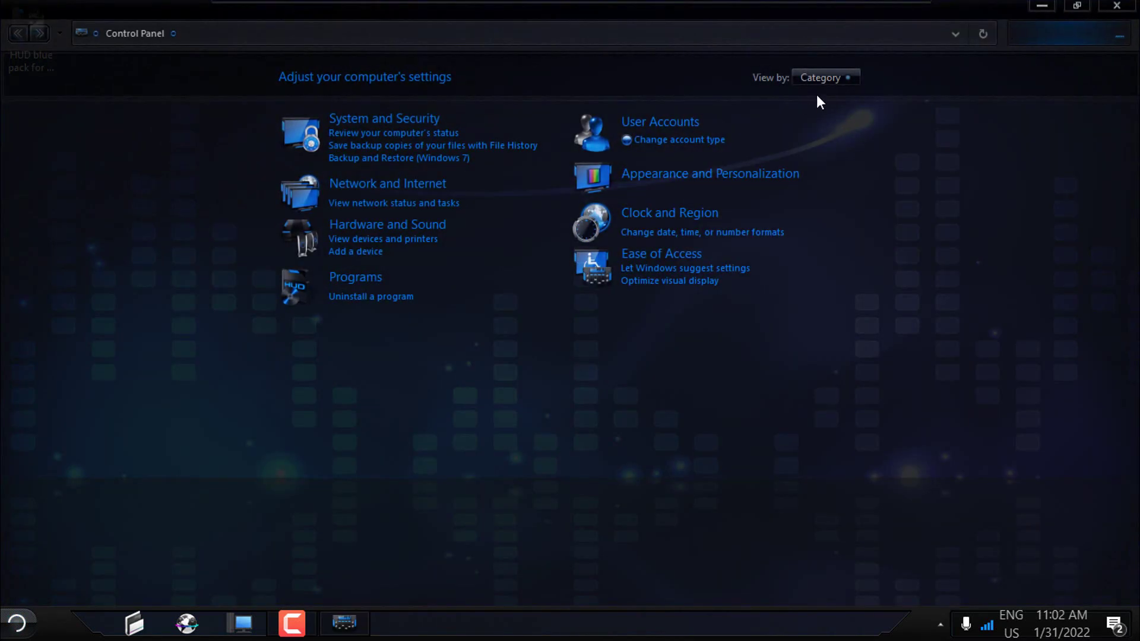
click(830, 80)
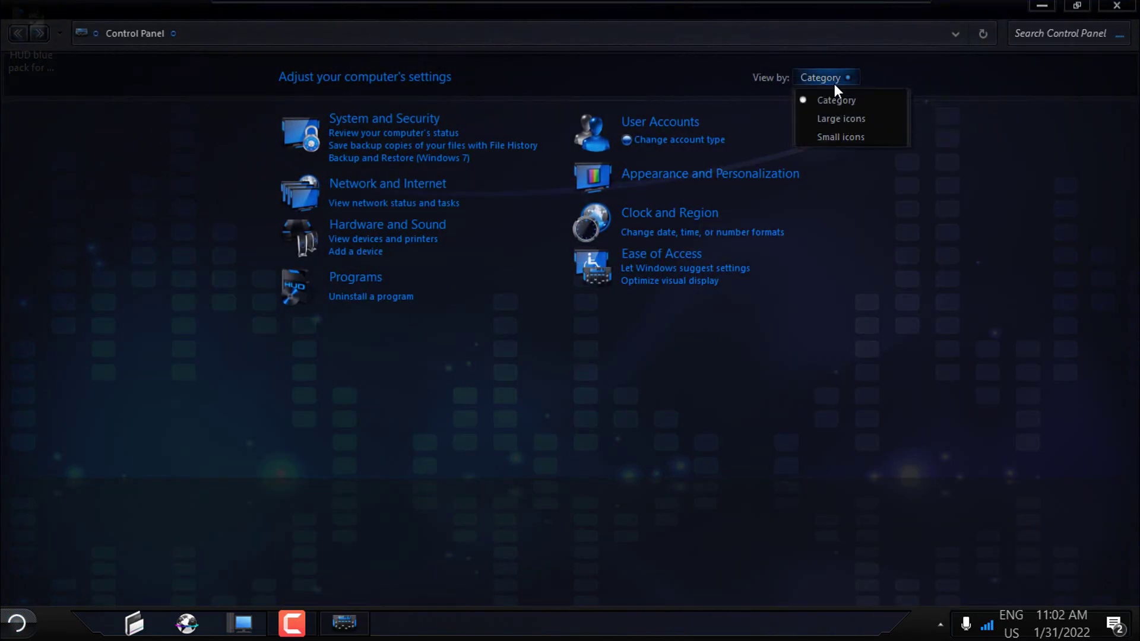
click(835, 117)
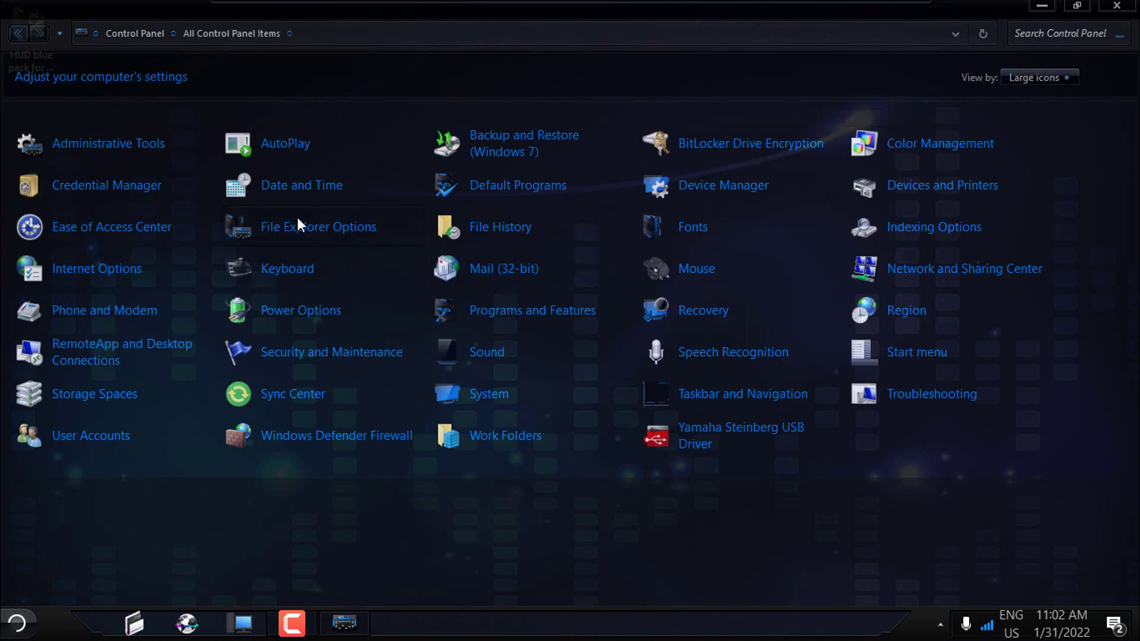
Step: Check the side images on the General, View and Search pages of File Explorer Options, then close the dialog
click(314, 239)
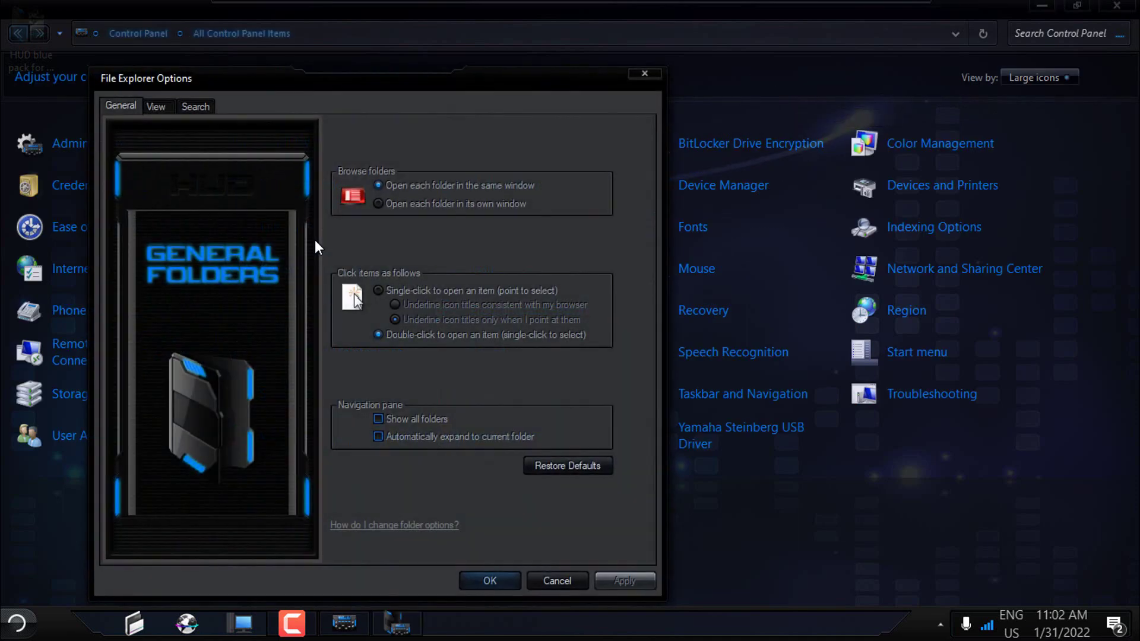
click(157, 110)
click(182, 108)
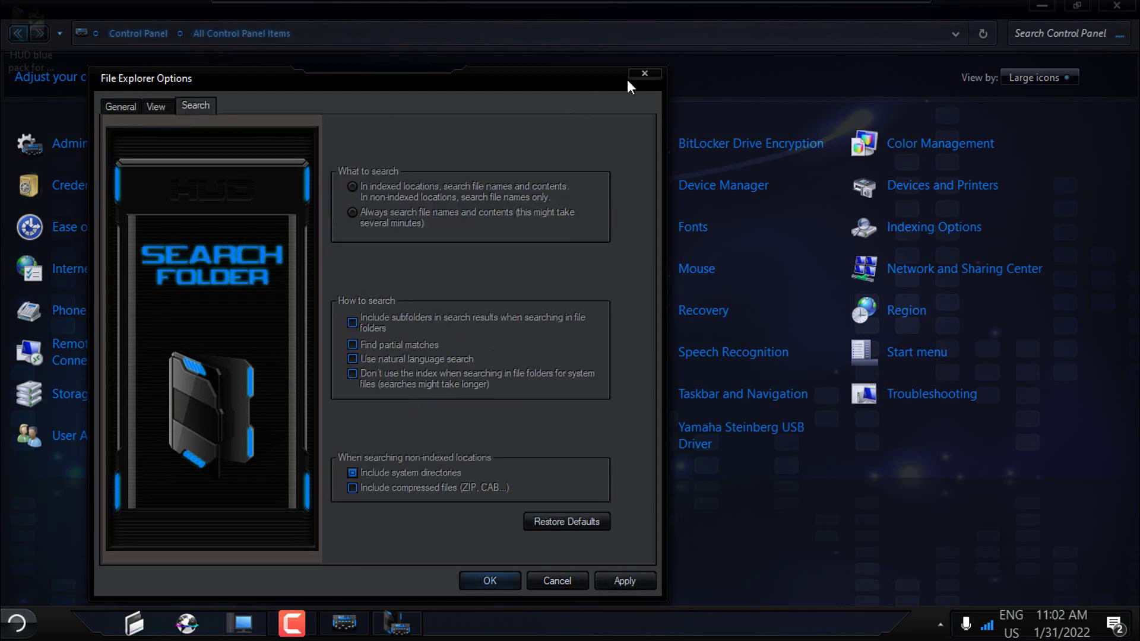
click(644, 73)
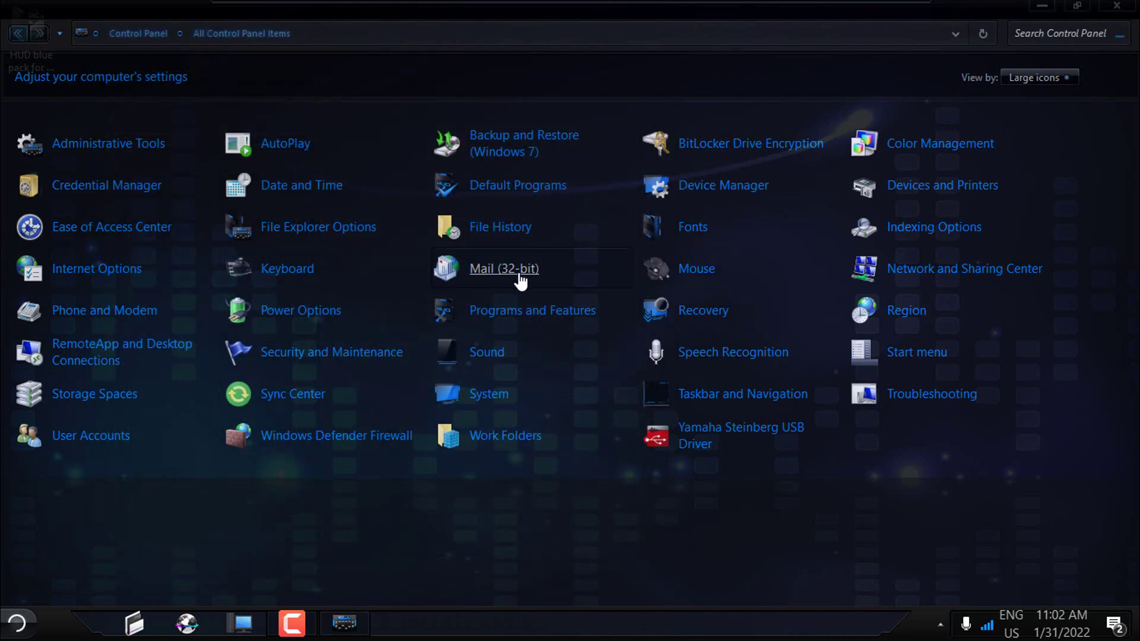
Step: Check the side images on the Mouse Properties pages, including Pointers, Wheel and Hardware, and close the dialog
click(696, 268)
click(190, 121)
click(300, 122)
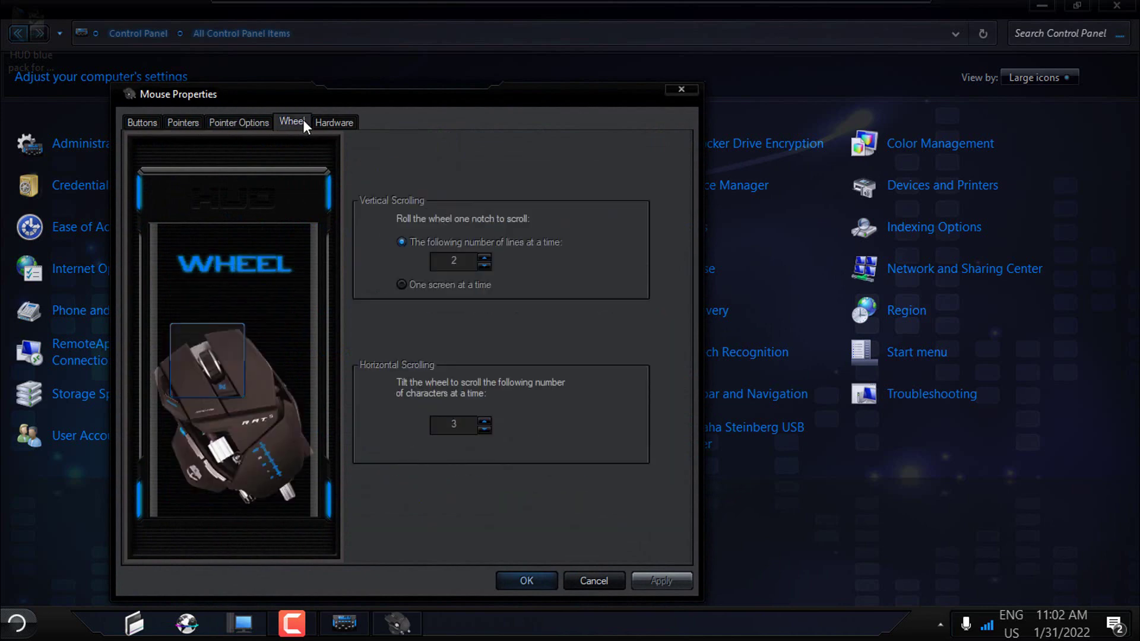
click(333, 122)
click(681, 90)
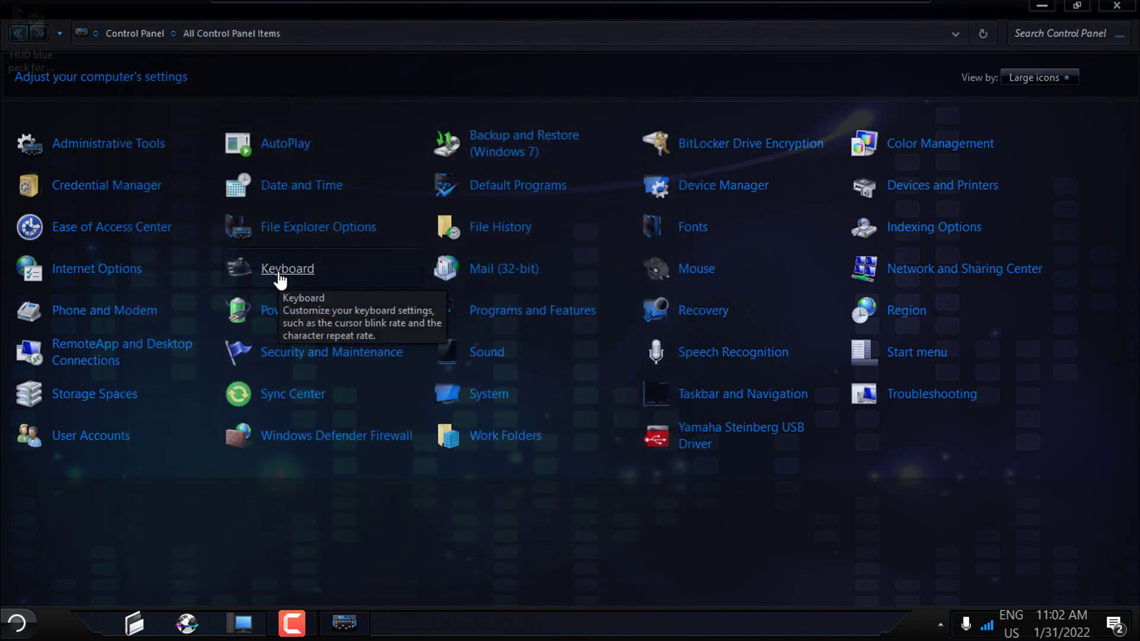
Step: Inspect the Speed and Hardware pages of Keyboard Properties, and close both the dialog and Control Panel
click(282, 278)
click(94, 65)
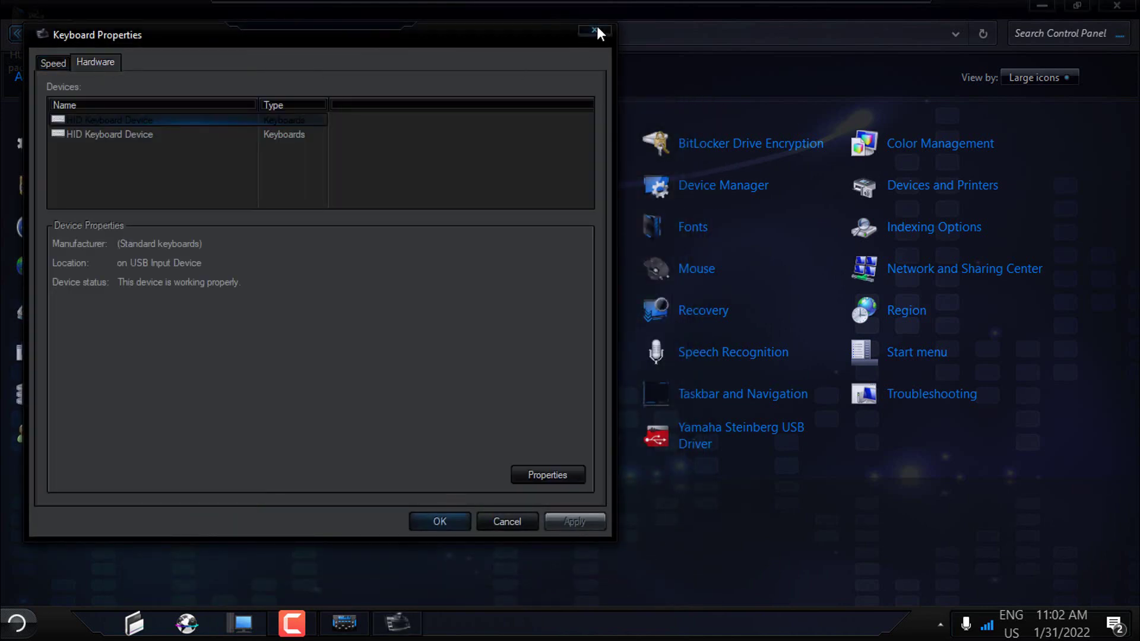
click(64, 64)
click(595, 31)
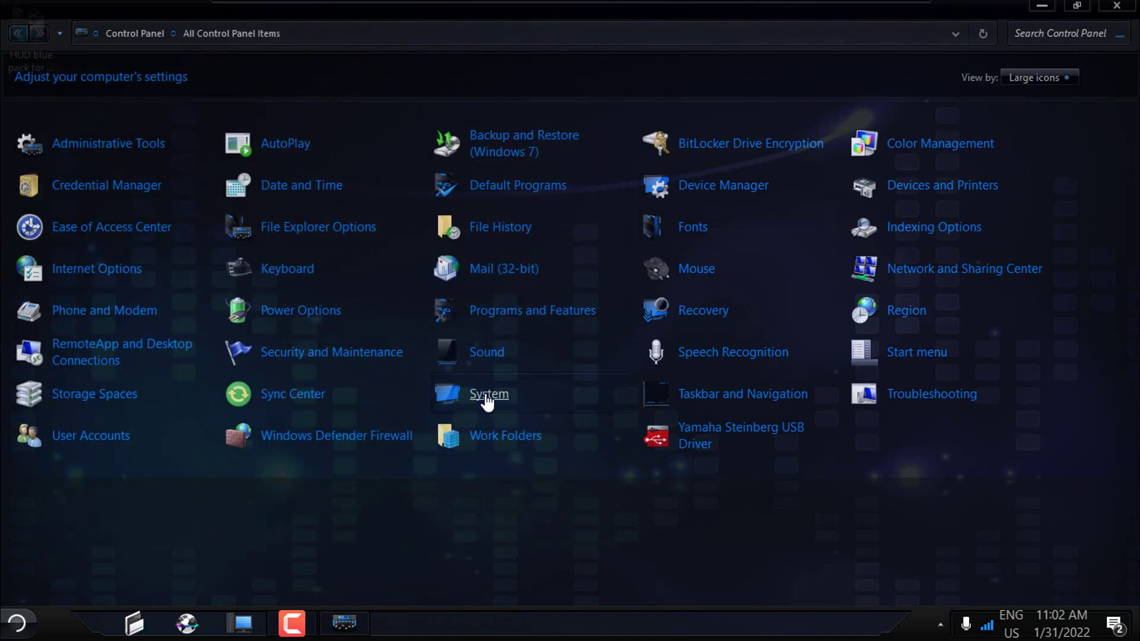
click(1117, 5)
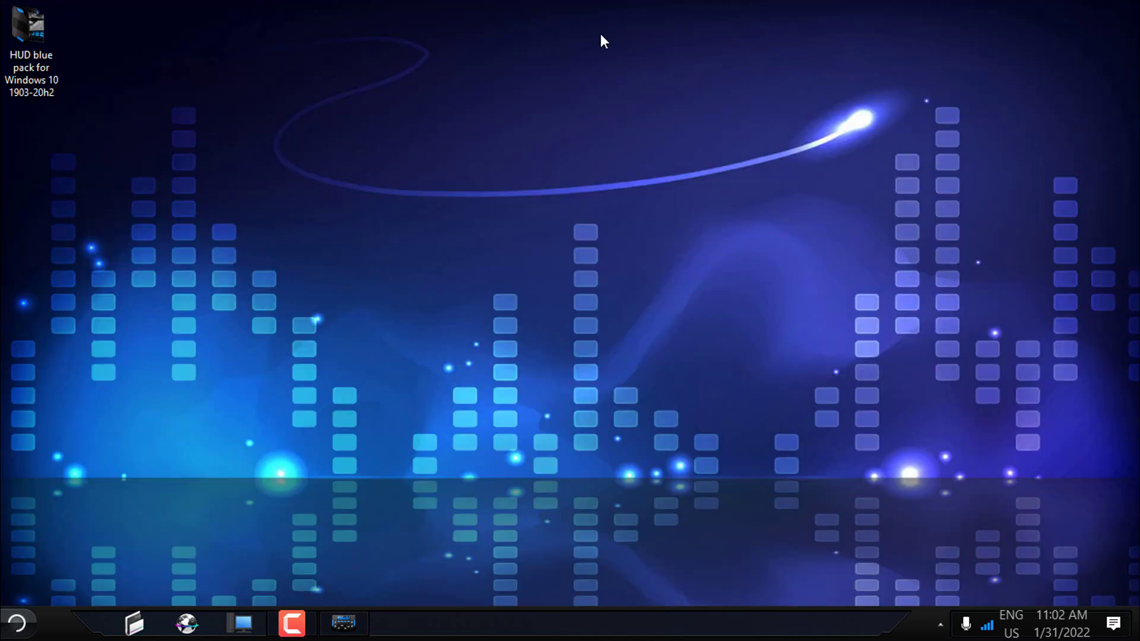
Step: Set black blue.png from the HUD blue pack folder as the desktop background and maximize the folder window
double_click(38, 52)
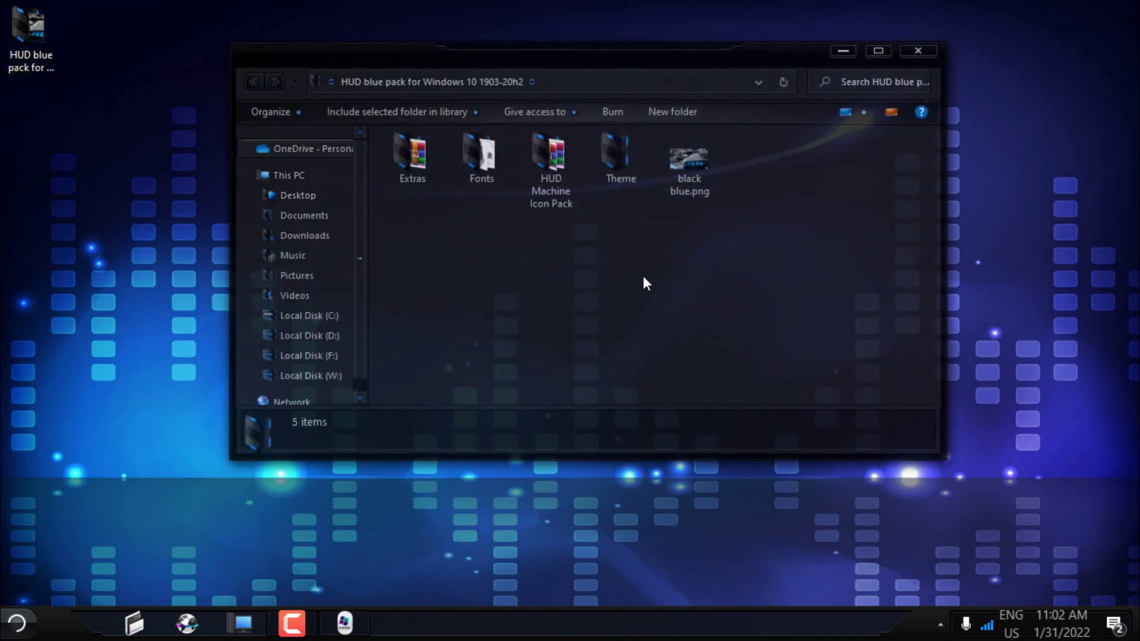
double_click(672, 165)
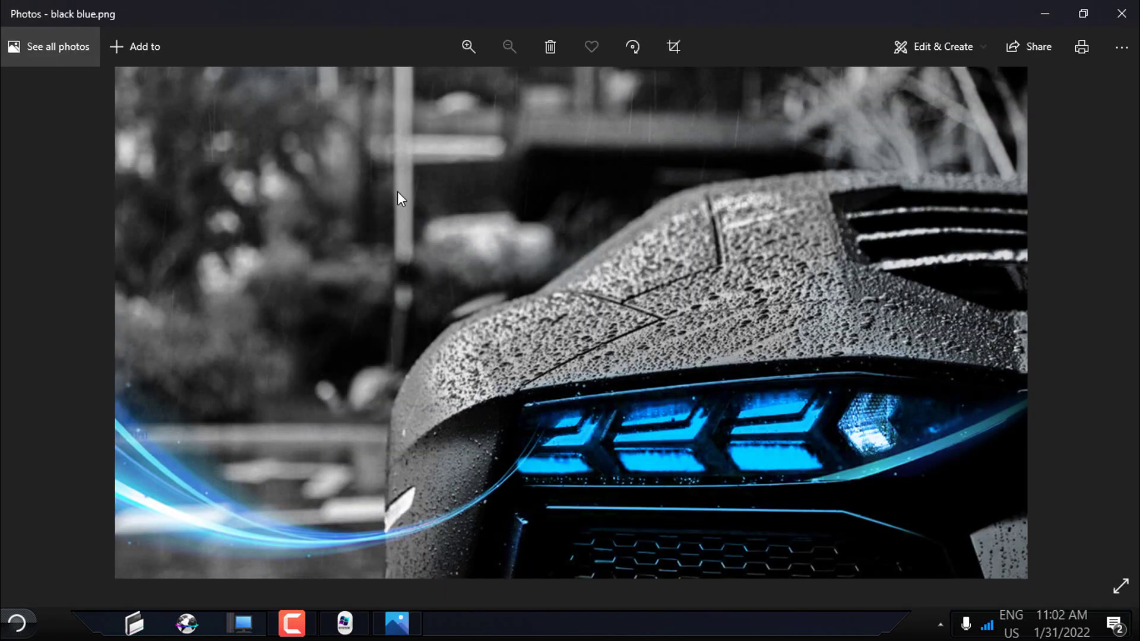
right_click(397, 191)
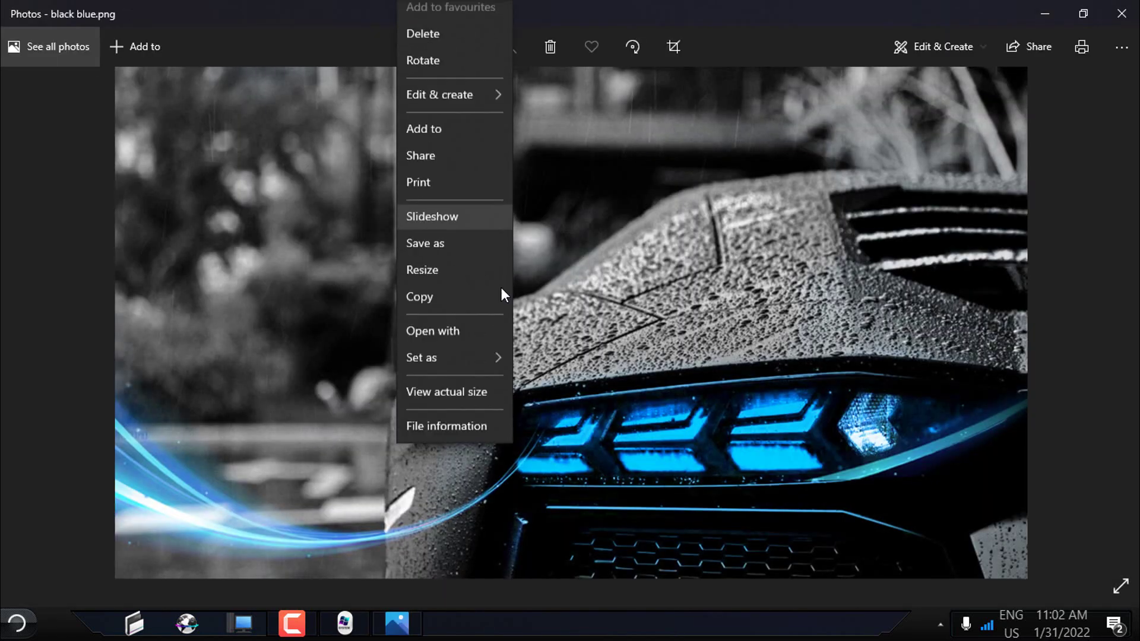
mouse_move(465, 366)
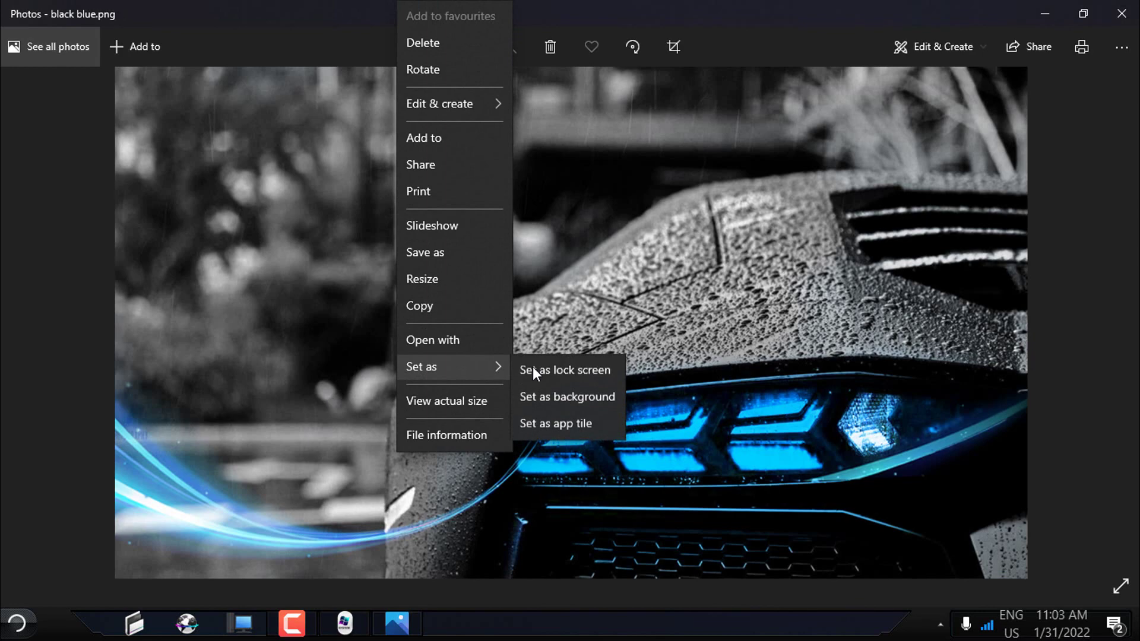
click(558, 397)
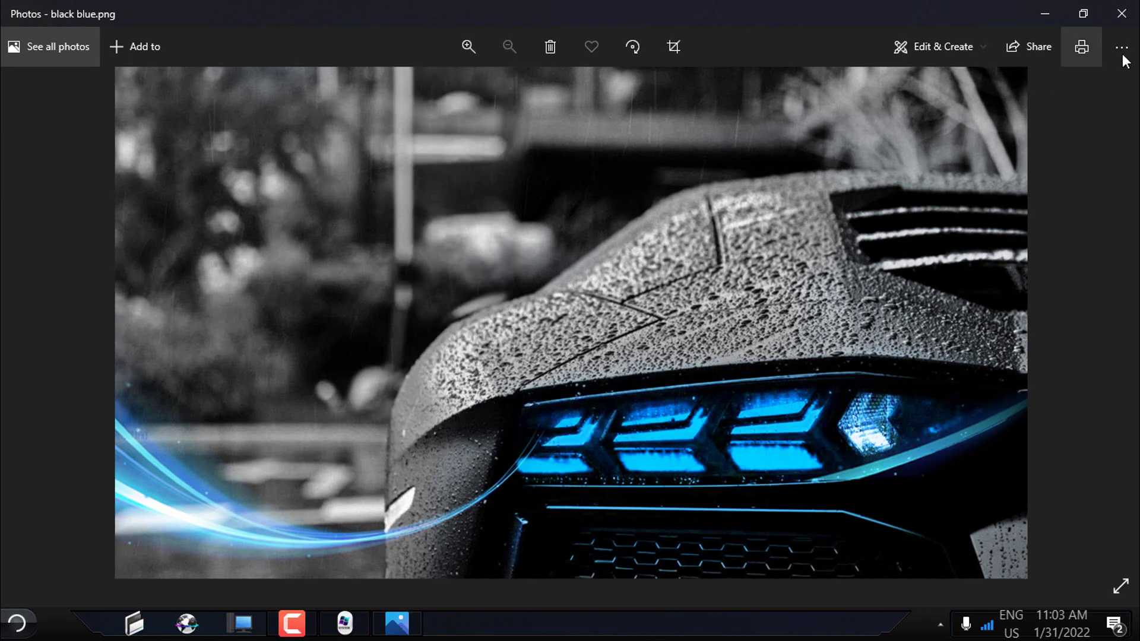
click(1124, 14)
click(878, 51)
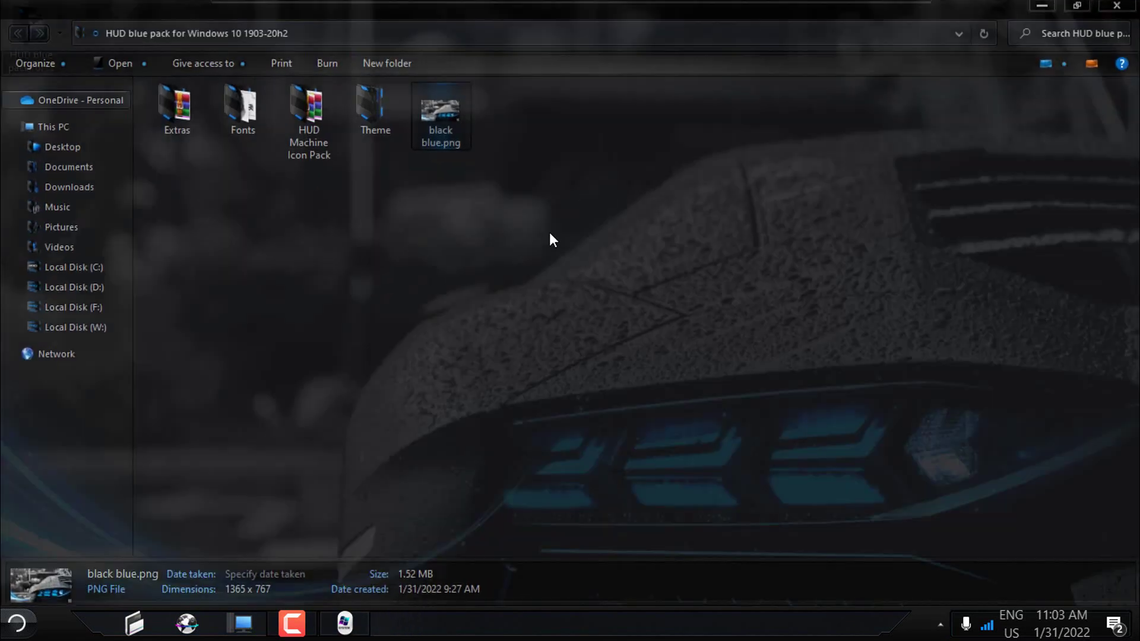
Step: Look into the Aimp HUD folder inside the pack's Extras folder, then close the folder window
double_click(160, 119)
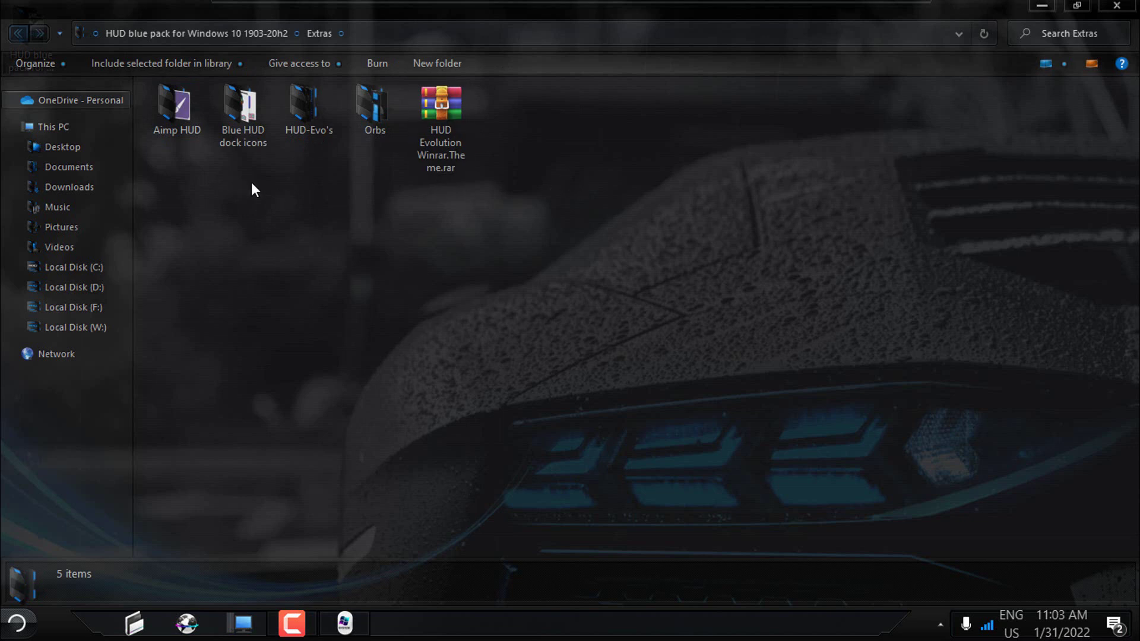
double_click(190, 114)
click(16, 34)
click(1116, 5)
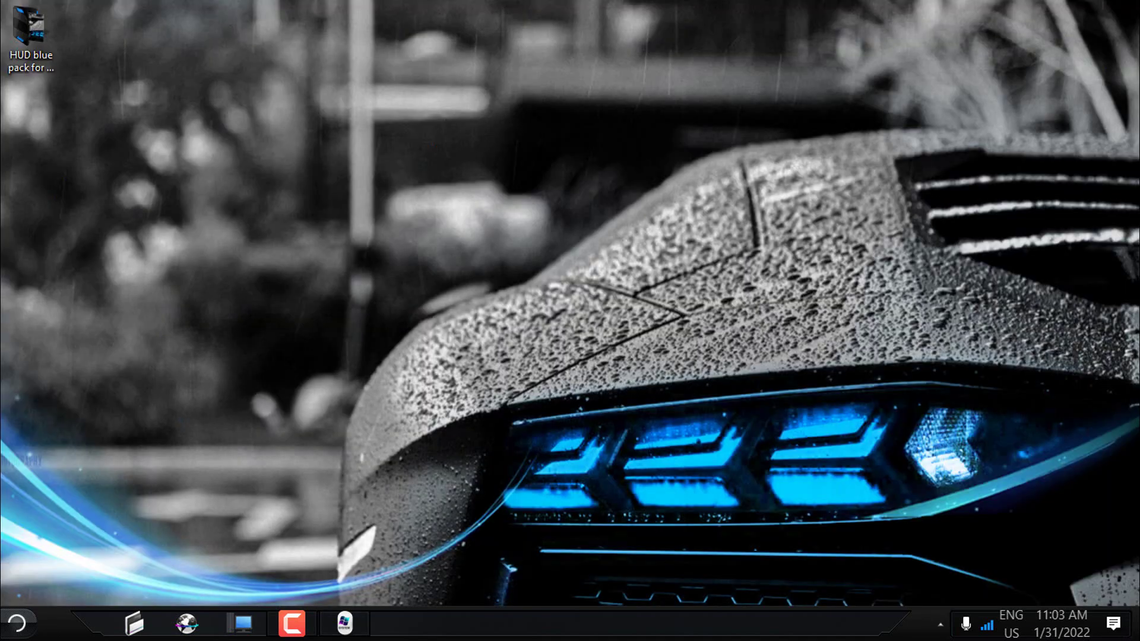
Step: Launch AIMP from the desktop dock and open its Skins preferences
click(876, 545)
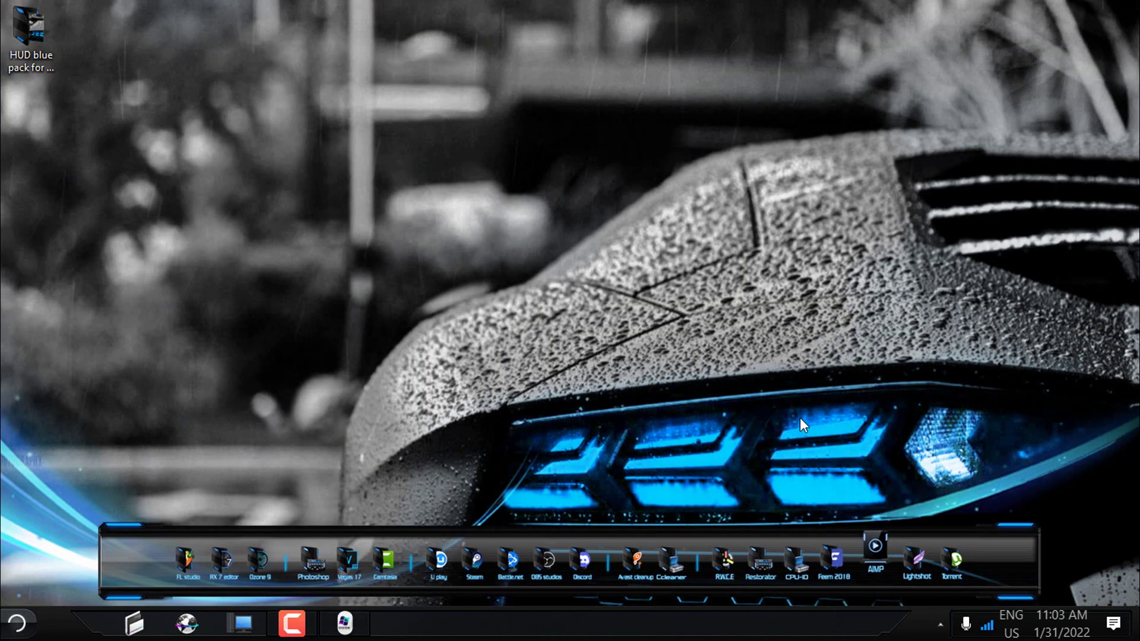
click(115, 97)
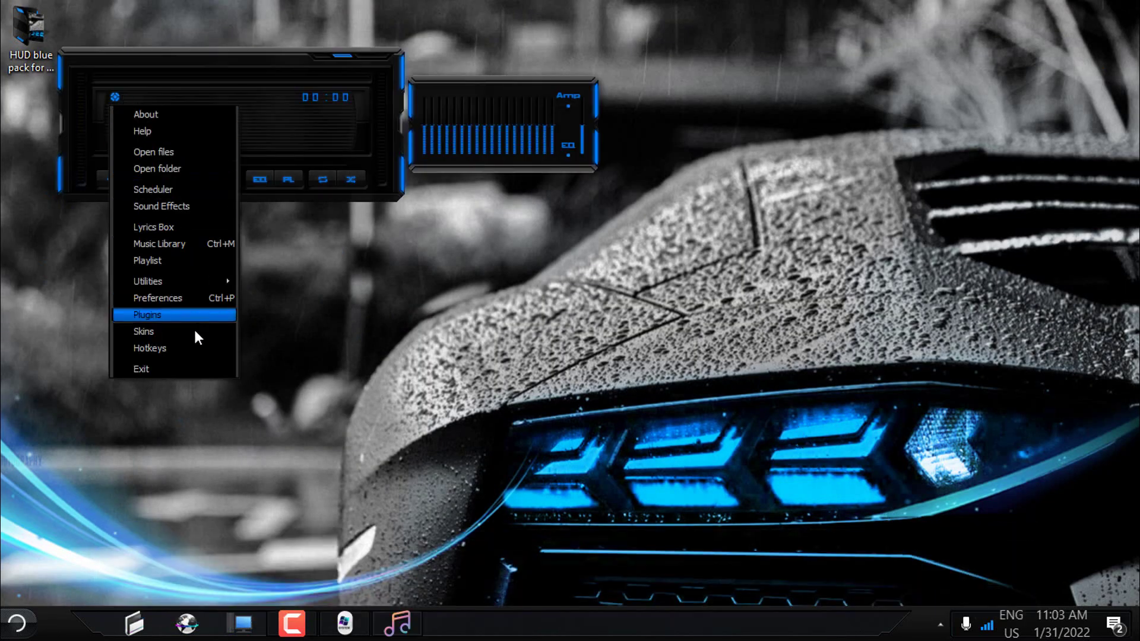
click(145, 333)
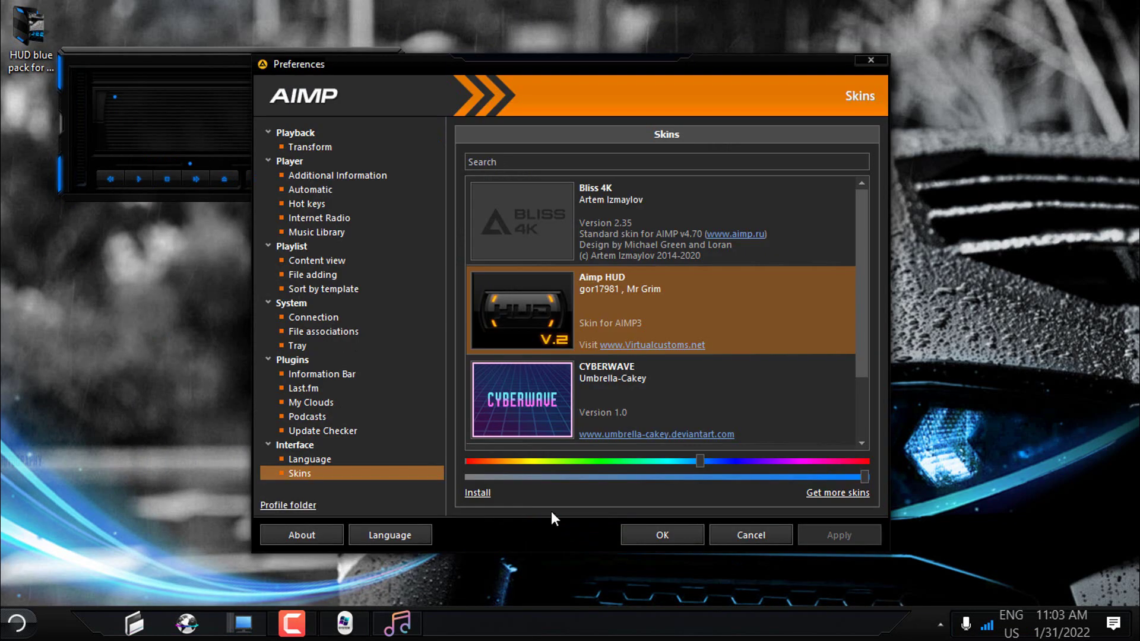
Step: Install the Aimp HUD.acs3 skin from the pack's Extras > Aimp HUD folder and apply it in AIMP
click(478, 494)
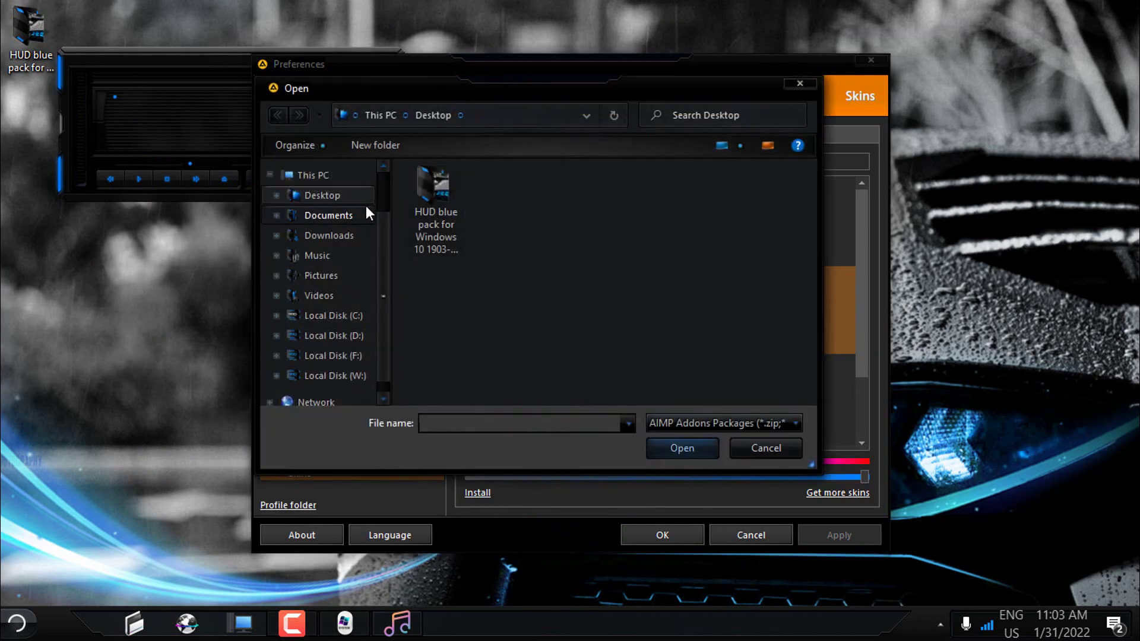
double_click(425, 215)
double_click(437, 194)
double_click(437, 193)
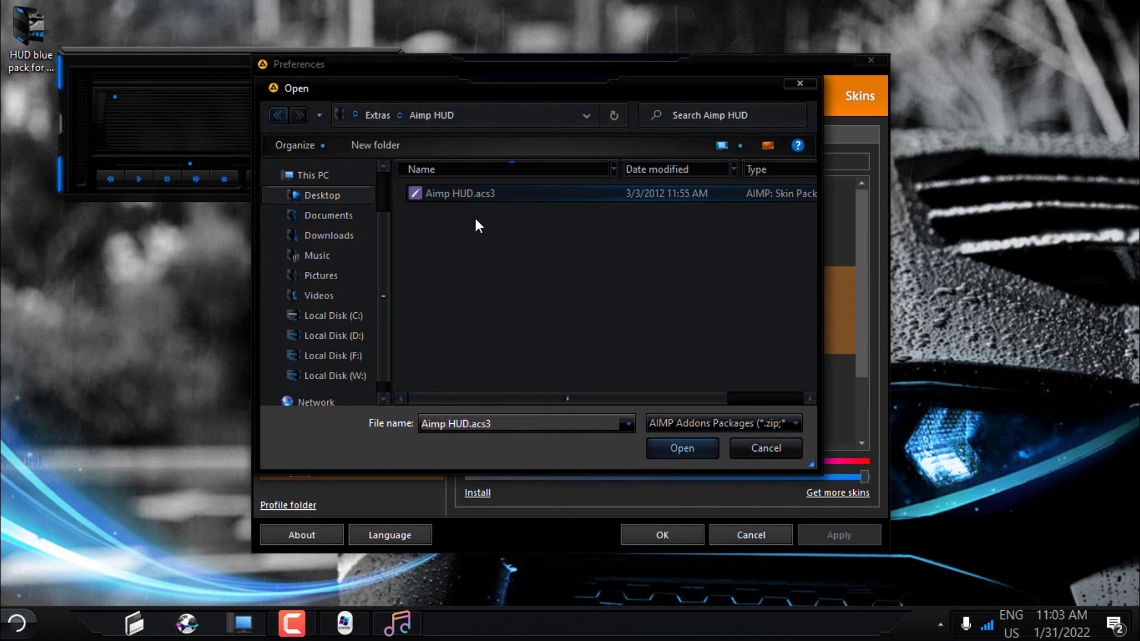
click(680, 449)
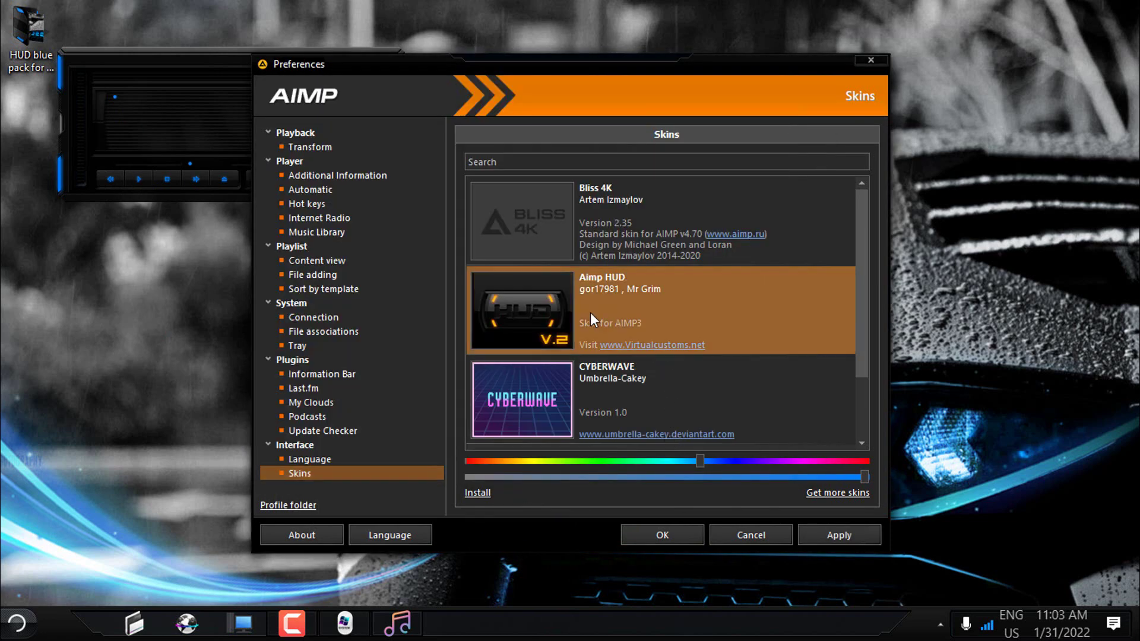
click(836, 535)
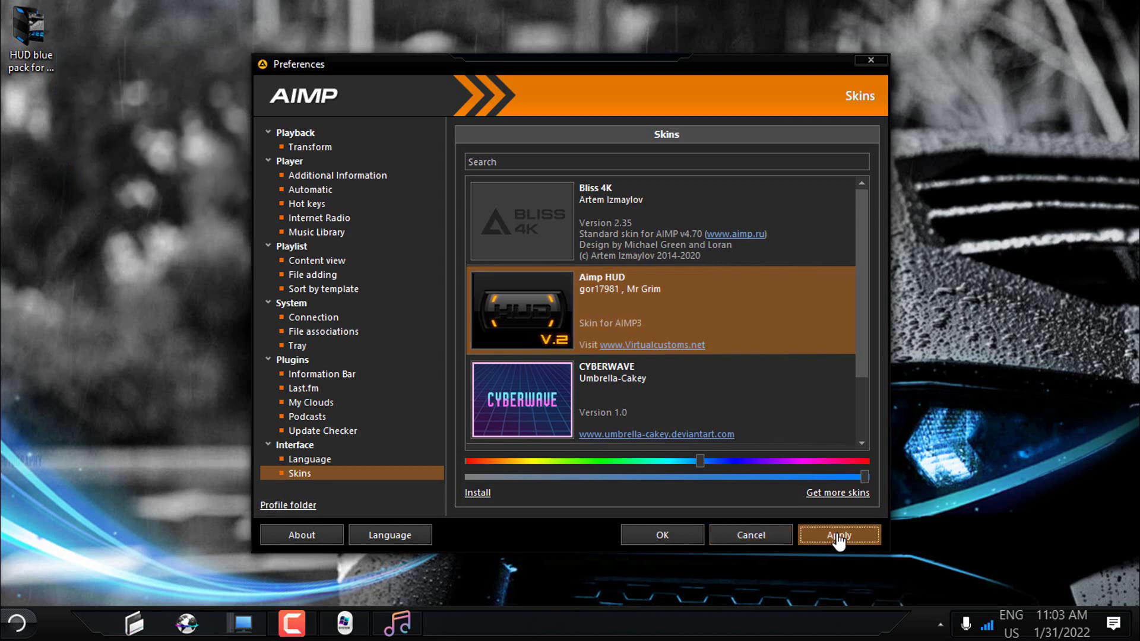
Step: Try a magenta hue on the Aimp HUD skin, apply it and move the player lower on the desktop
drag(700, 461, 808, 487)
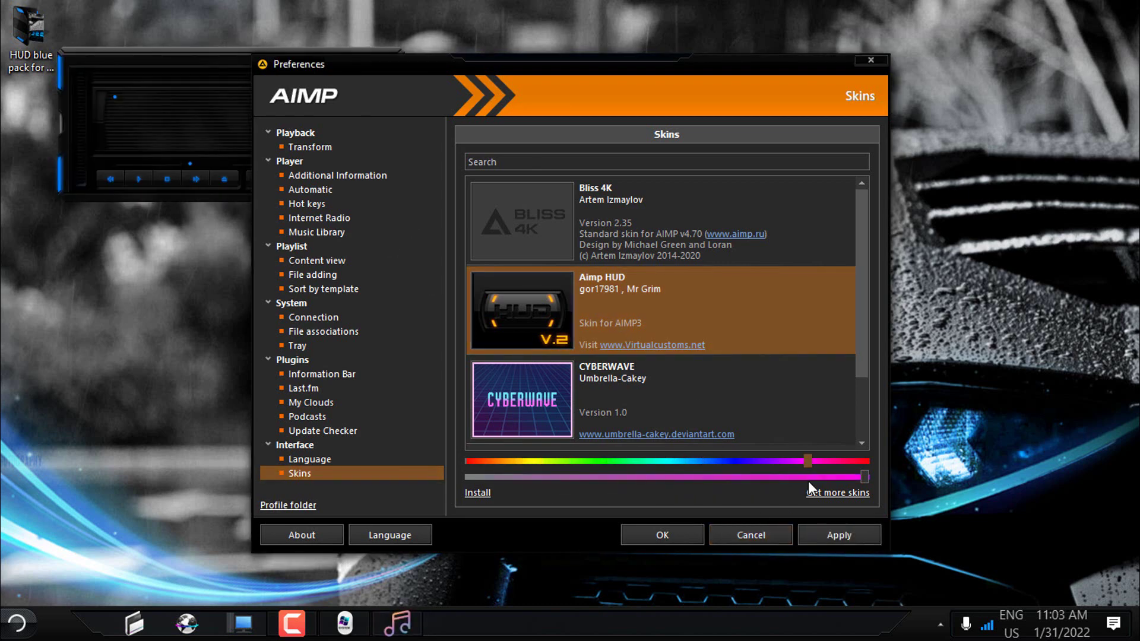
click(841, 539)
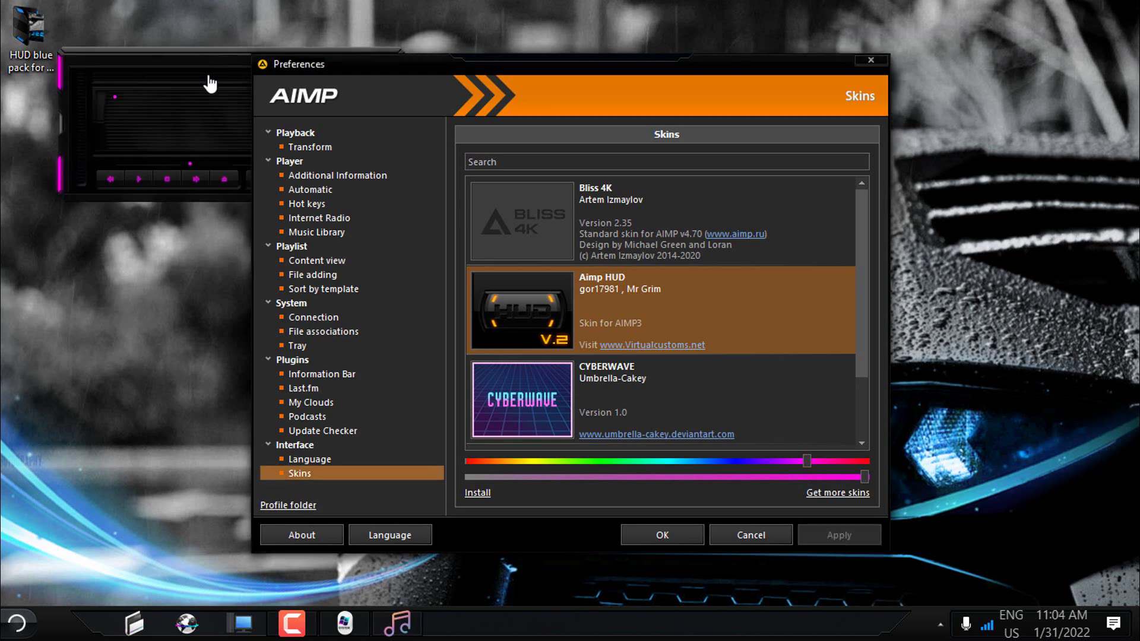
drag(178, 78, 151, 178)
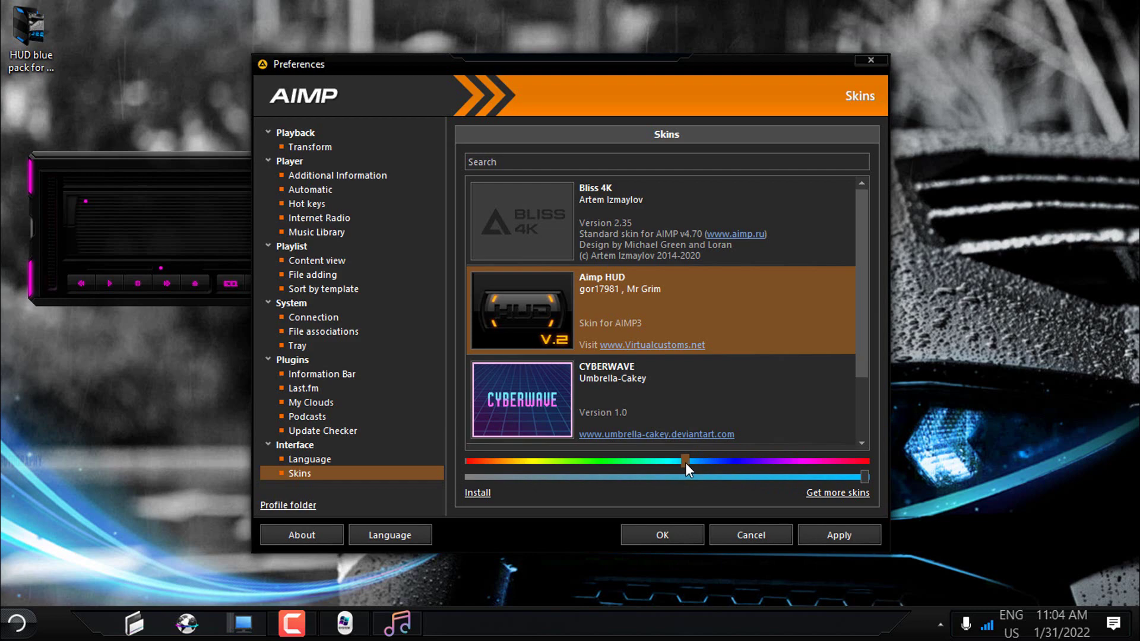
Step: Set the Aimp HUD skin's hue to light blue, apply it and close the preferences
mouse_move(685, 462)
mouse_down()
mouse_move(658, 464)
mouse_move(689, 463)
mouse_up()
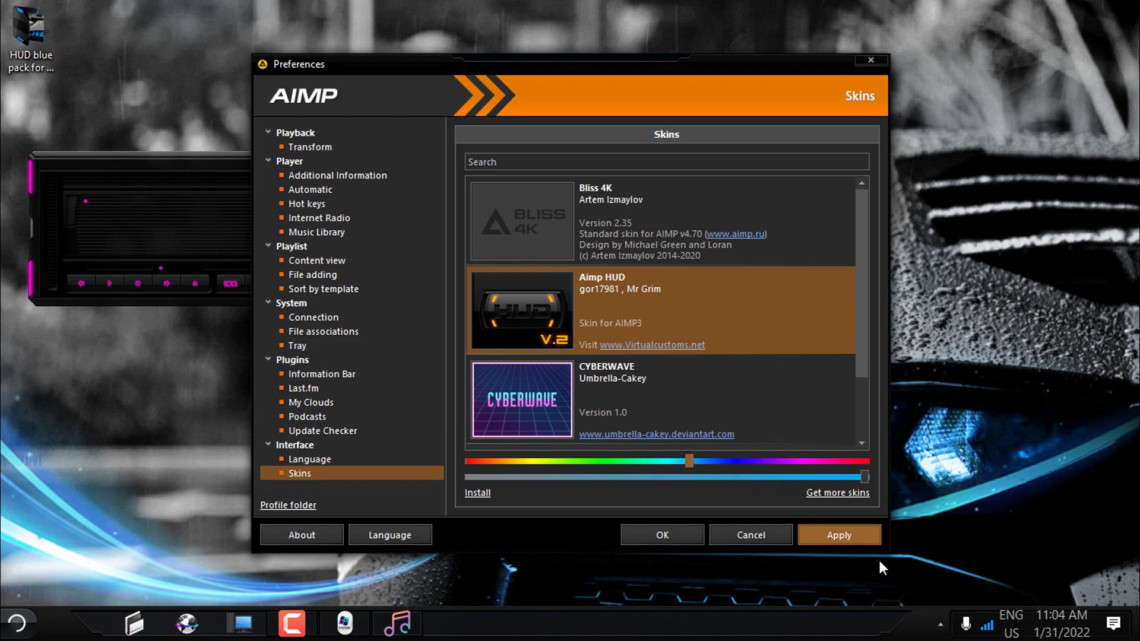
click(855, 538)
click(675, 537)
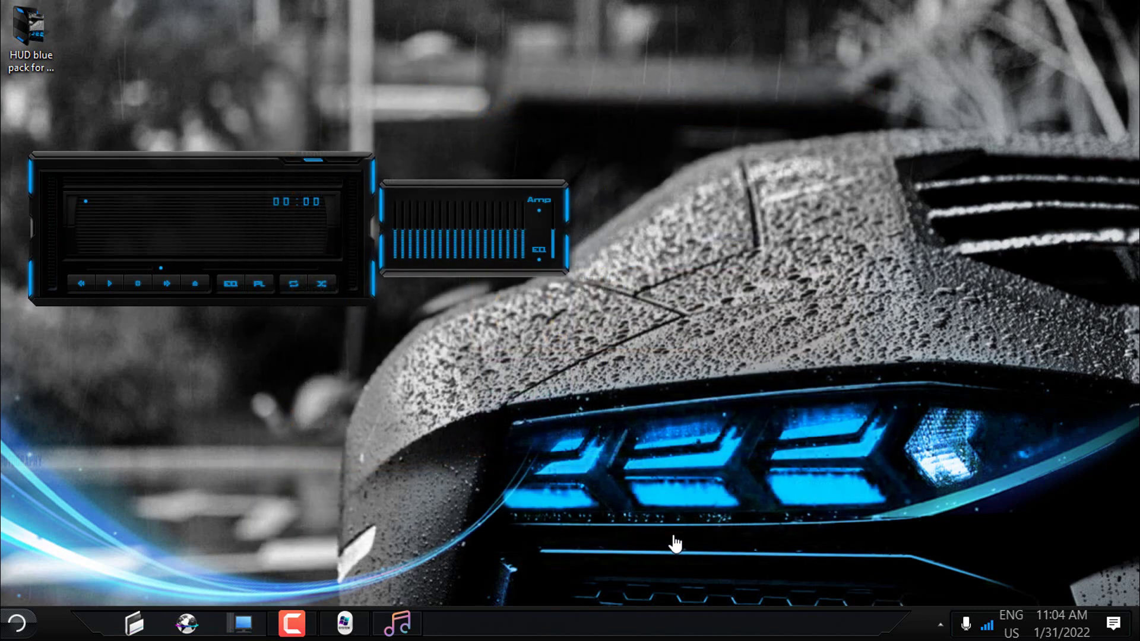
Step: Move the AIMP player towards the middle of the desktop and preview its compact player and tray icon
drag(220, 173, 518, 168)
click(591, 161)
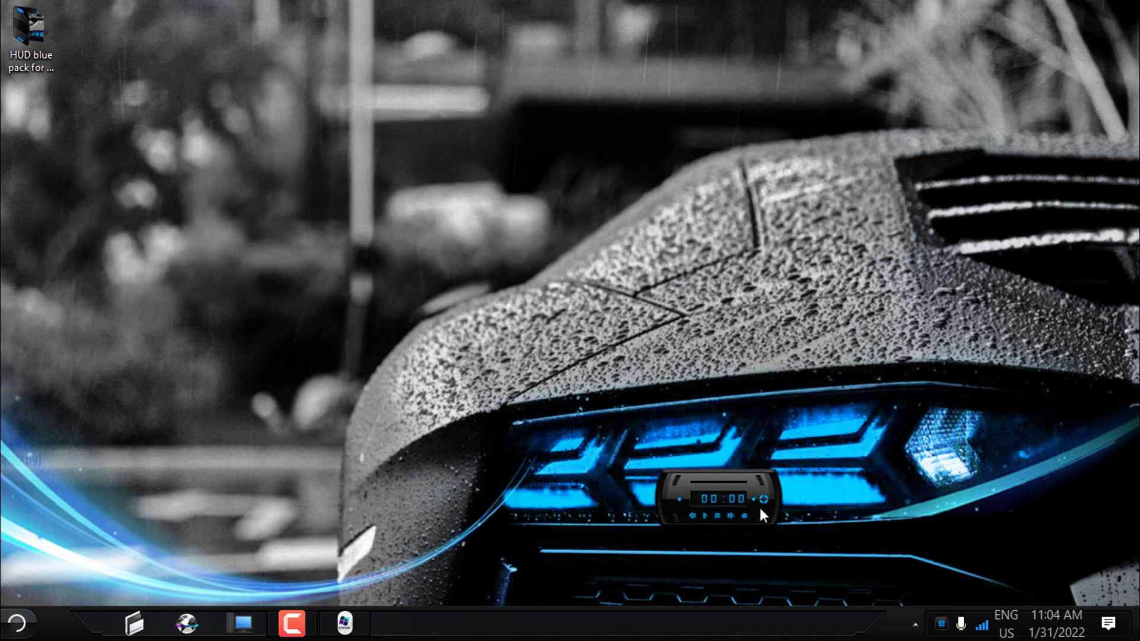
click(940, 624)
click(940, 624)
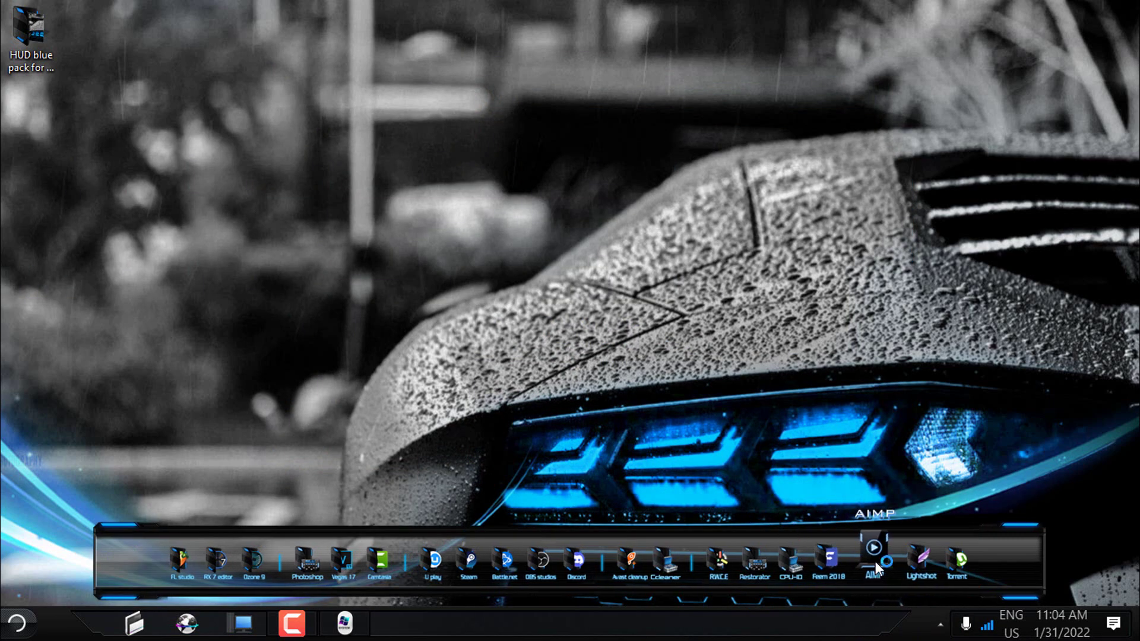
Step: Relaunch AIMP from the dock, reposition the player on the desktop and close it
click(819, 546)
drag(520, 158, 567, 158)
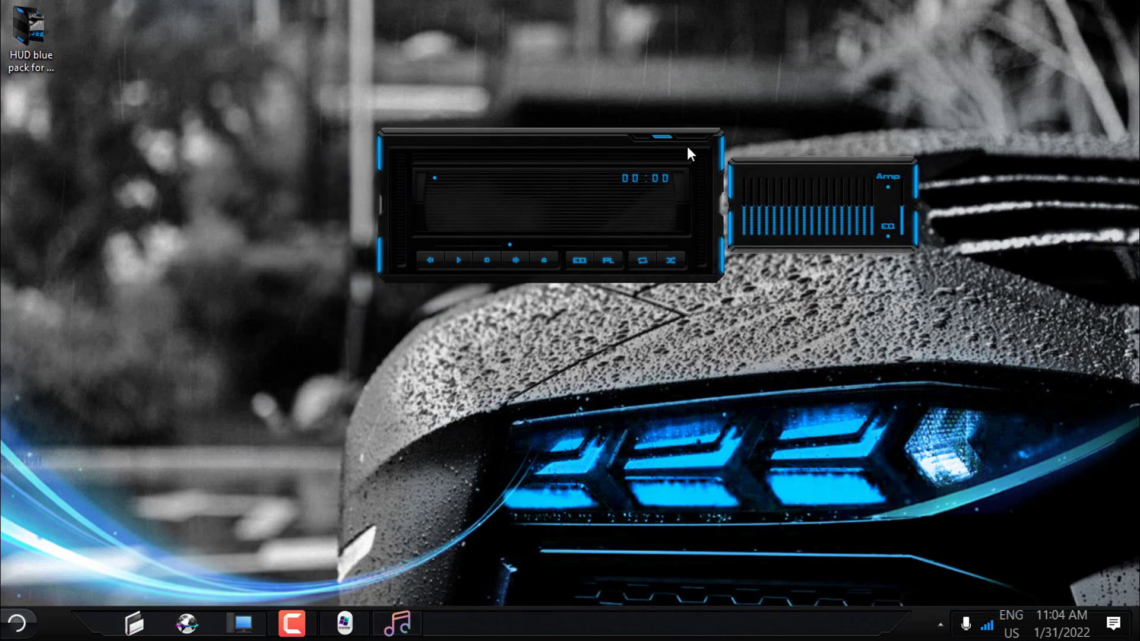
click(687, 153)
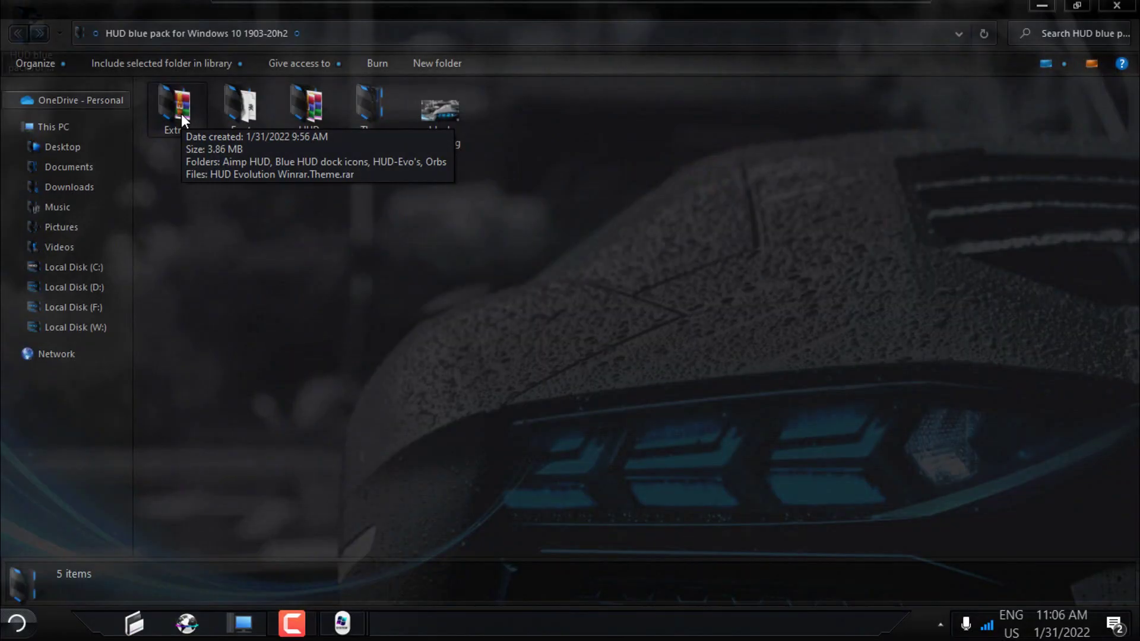
Step: Browse the icons in the Blue HUD dock icons folder inside the pack's Extras folder
double_click(180, 113)
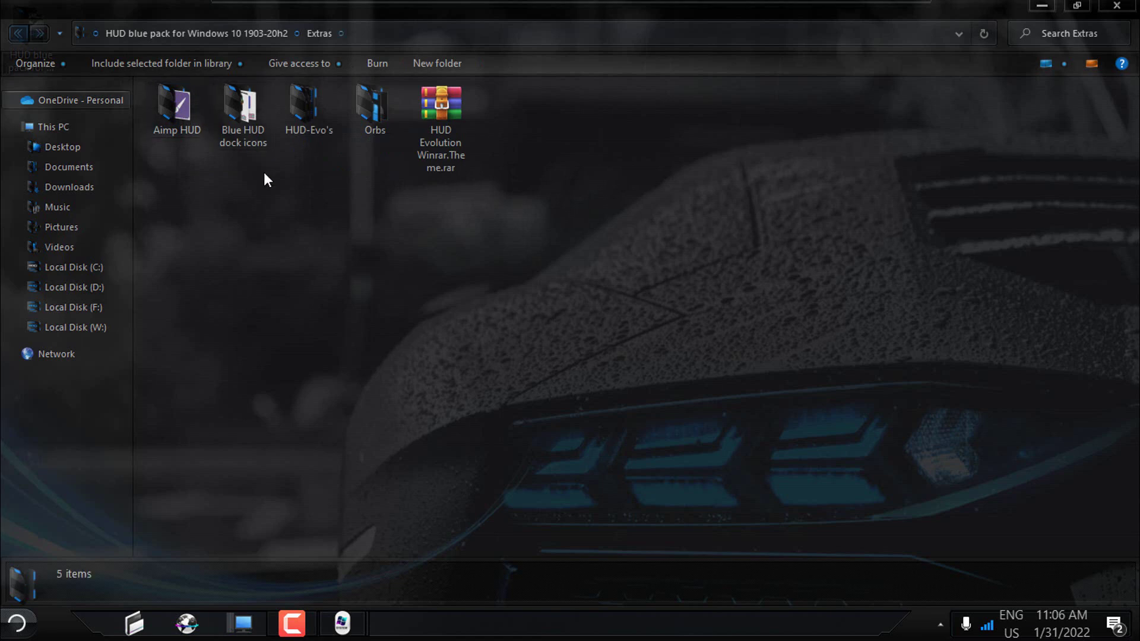
click(244, 114)
double_click(245, 116)
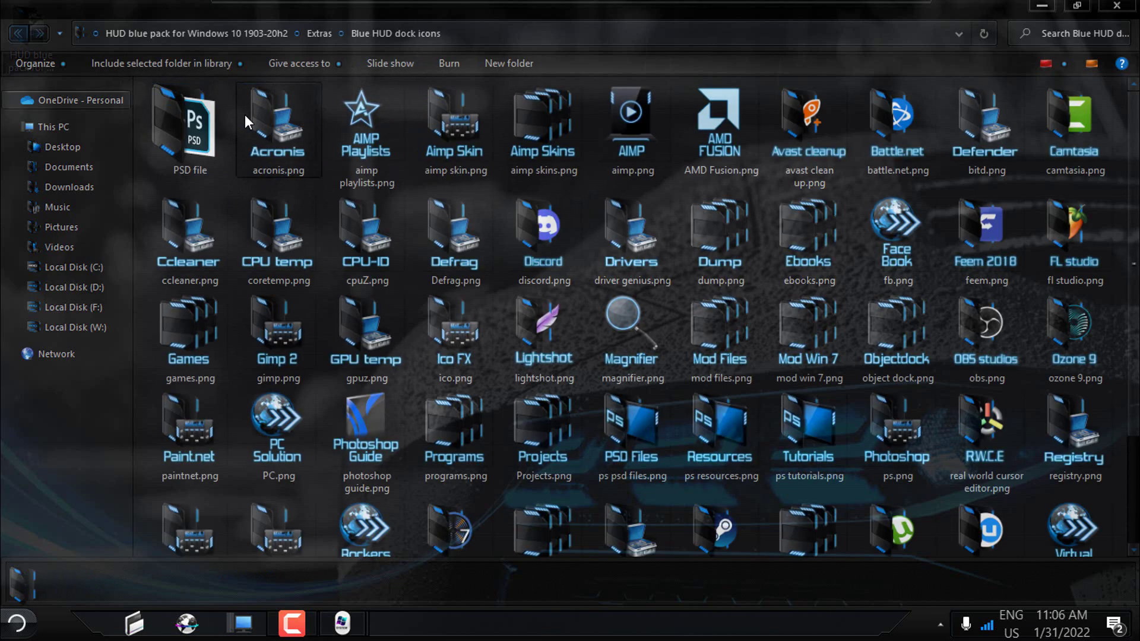
scroll(1088, 506, down, 2)
scroll(1074, 511, up, 2)
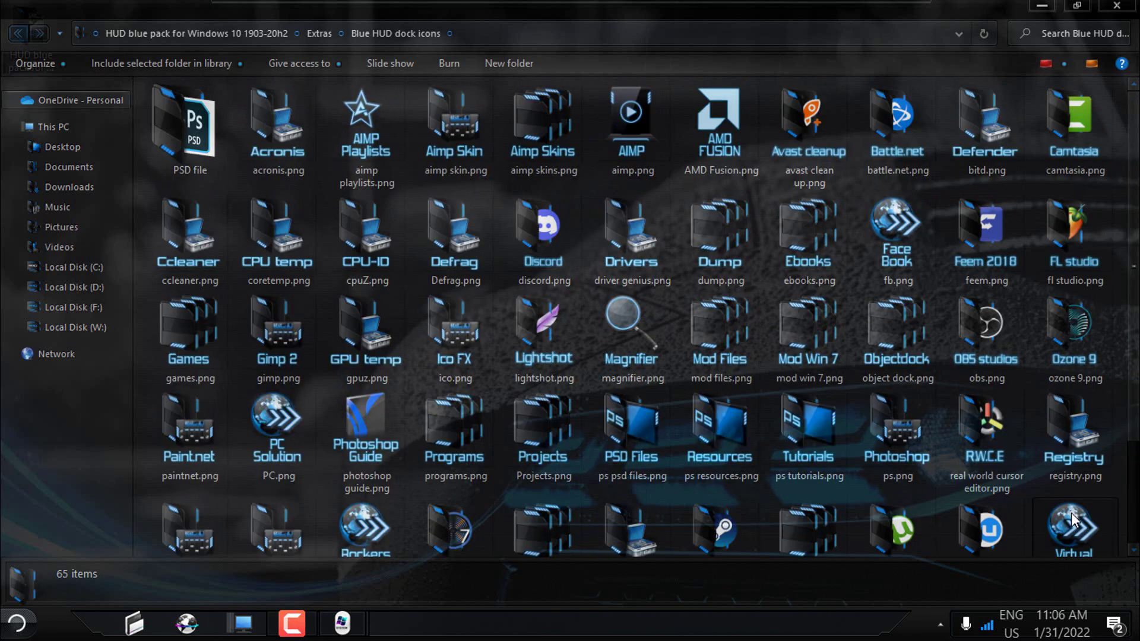
Step: Open dock hud icon.psd from the PSD file folder in Photoshop
double_click(177, 141)
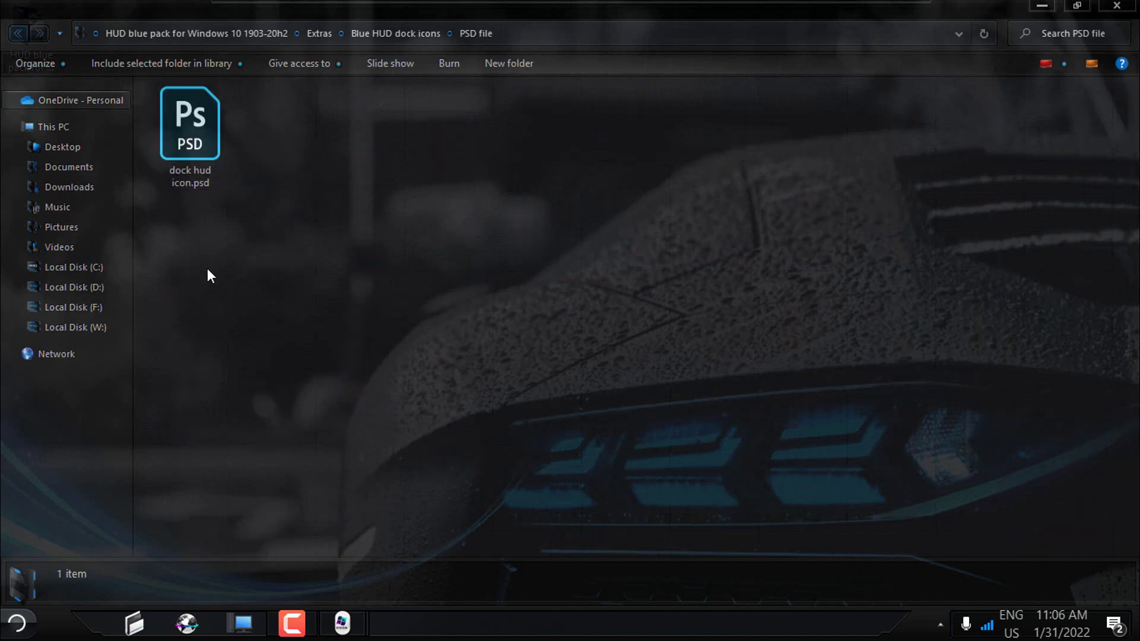
click(188, 151)
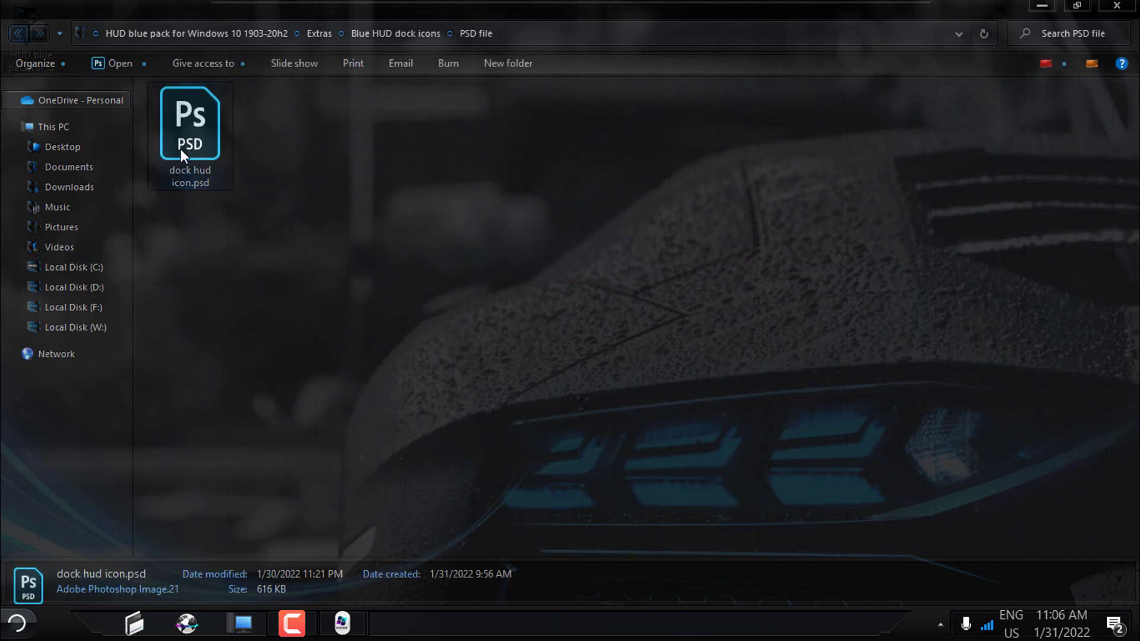
right_click(186, 148)
click(227, 160)
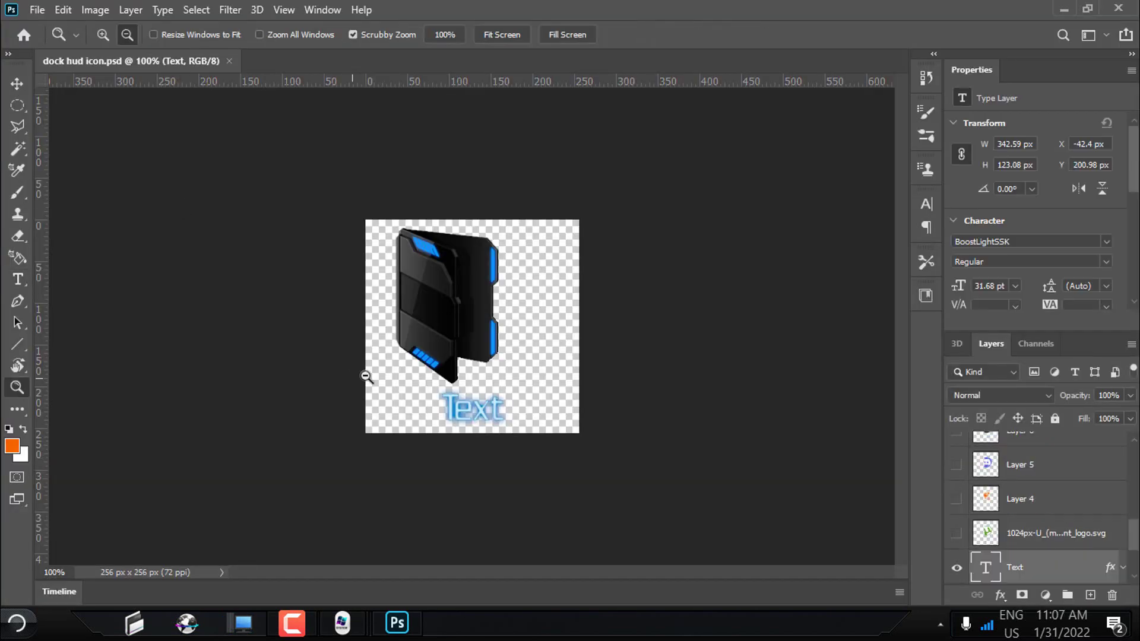
Step: Enter text editing on the Text label below the folder icon, then leave it without changes
drag(438, 303, 463, 318)
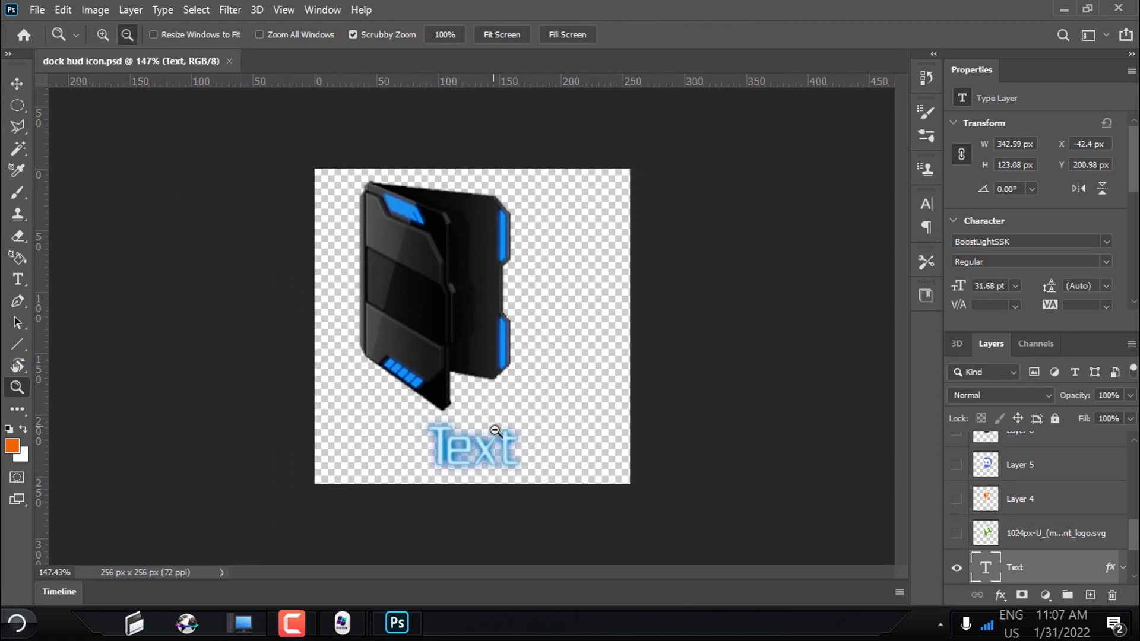
key(t)
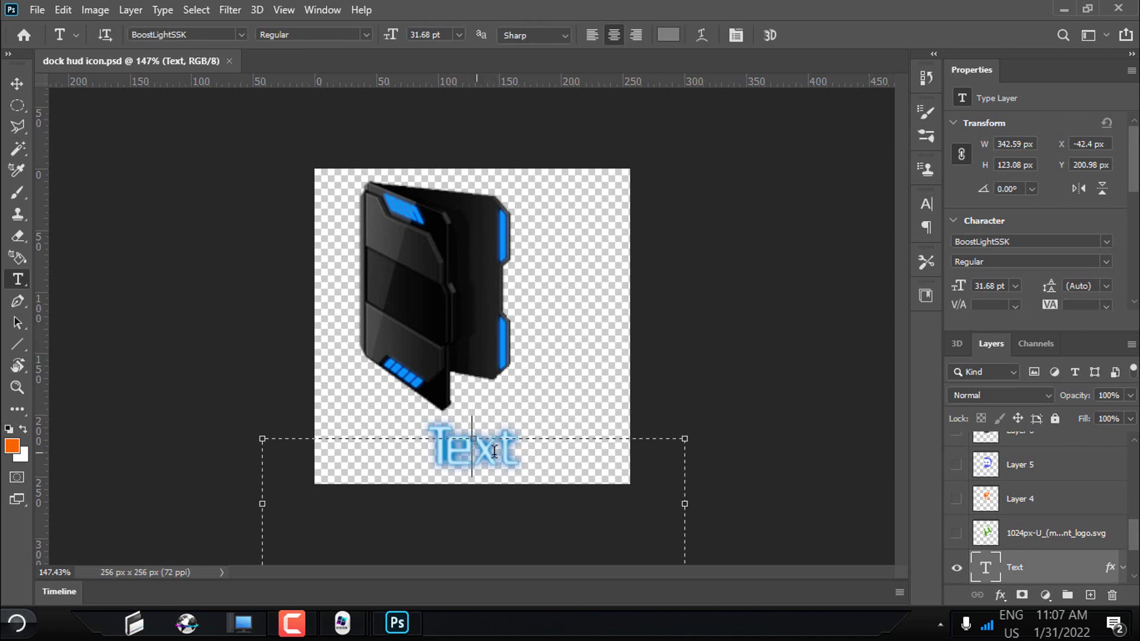
mouse_move(518, 446)
mouse_down()
mouse_move(369, 459)
mouse_move(523, 458)
mouse_up()
key(Escape)
Step: Preview the logos on Layer 10 and the images layer one at a time, hiding each again
scroll(1010, 512, up, 2)
scroll(1009, 511, up, 3)
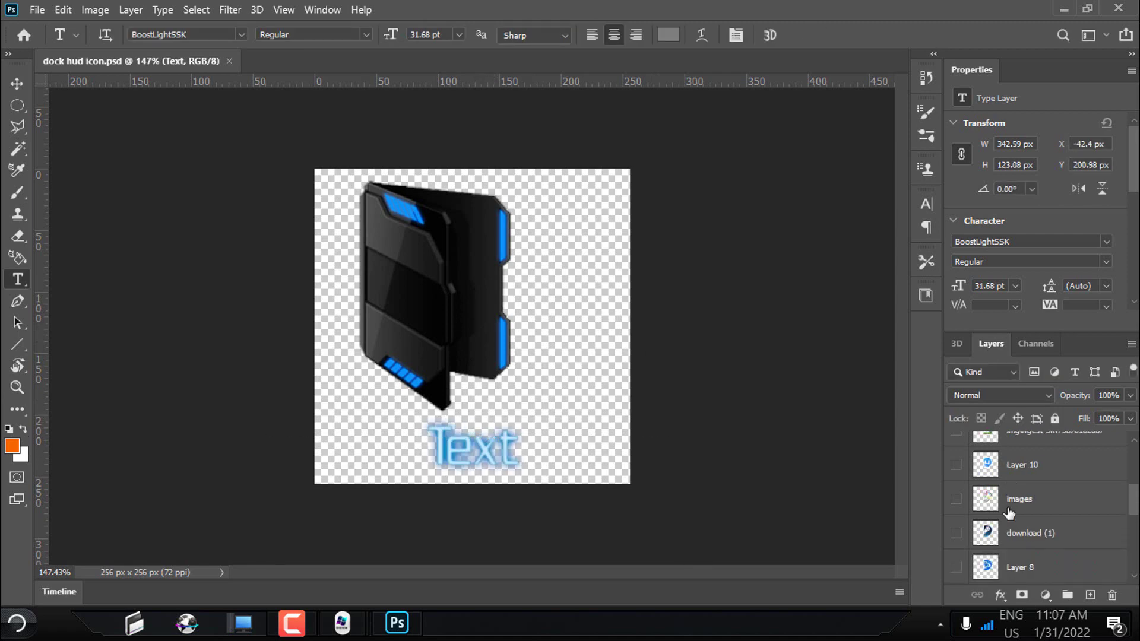
click(956, 467)
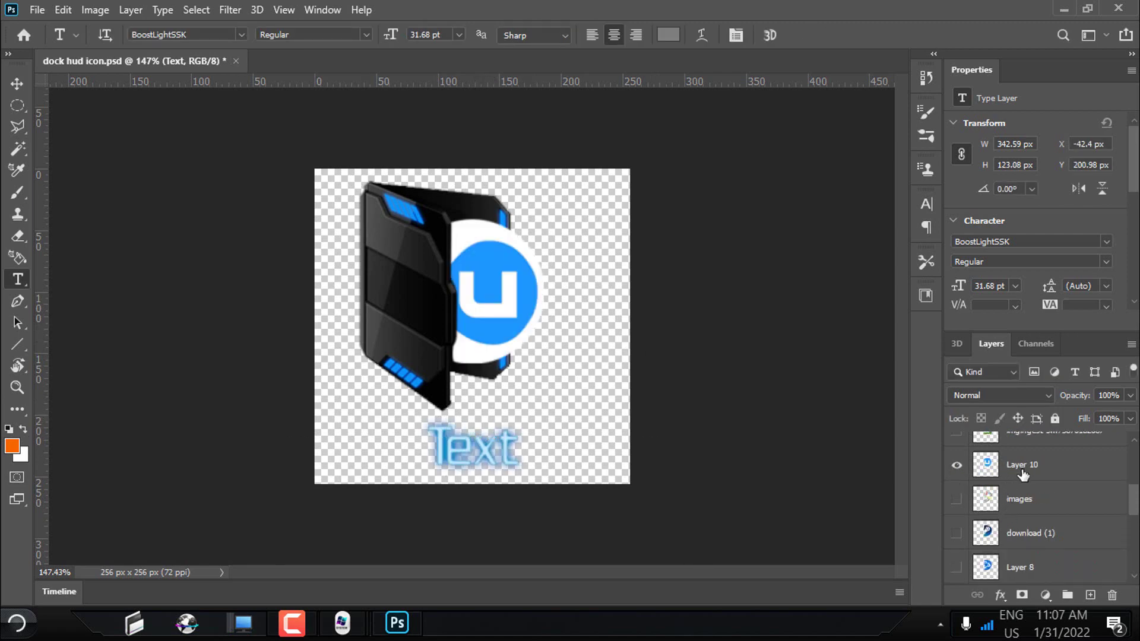
click(1024, 472)
click(956, 465)
click(956, 500)
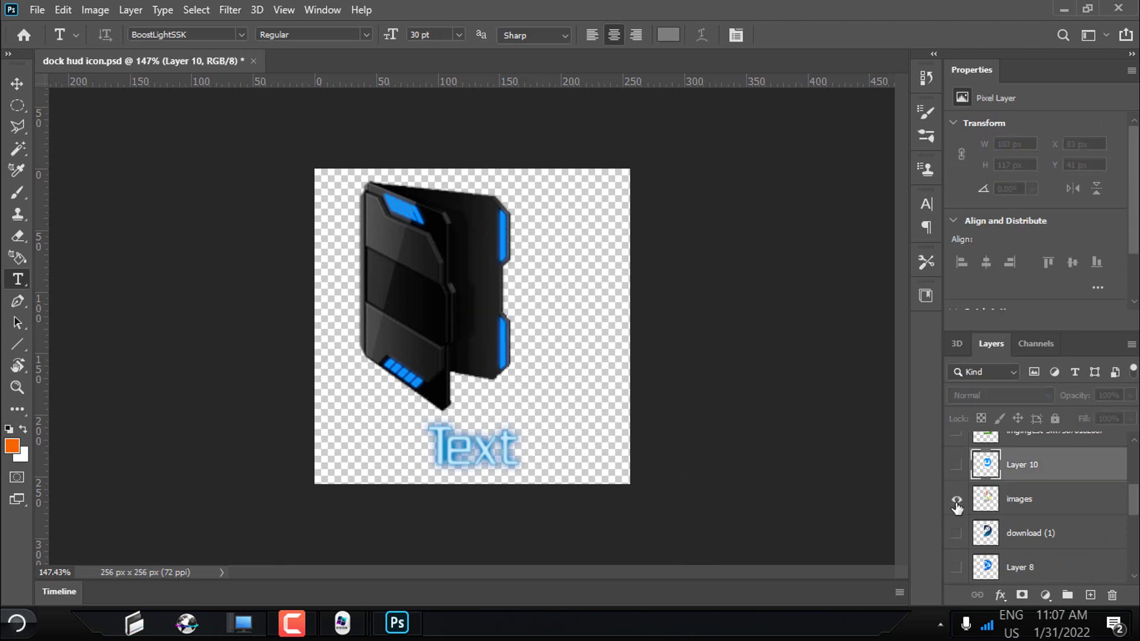
click(1048, 501)
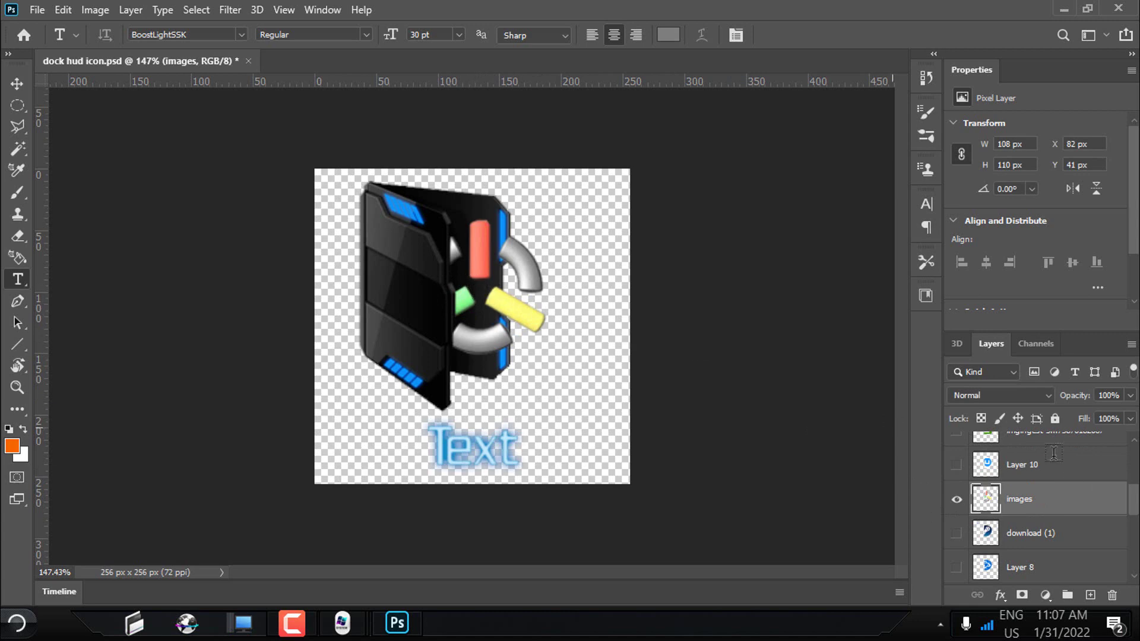
click(955, 500)
Step: Show the download (1) layer with the Steam logo and shift it slightly left, to X 93 px
click(955, 533)
click(963, 530)
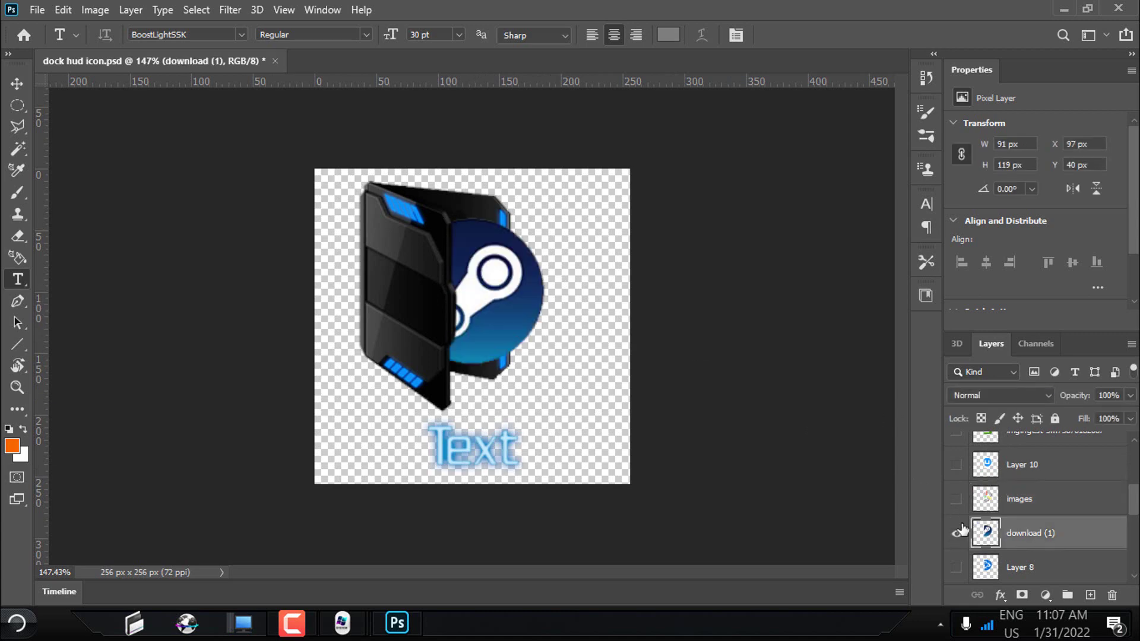
mouse_move(564, 561)
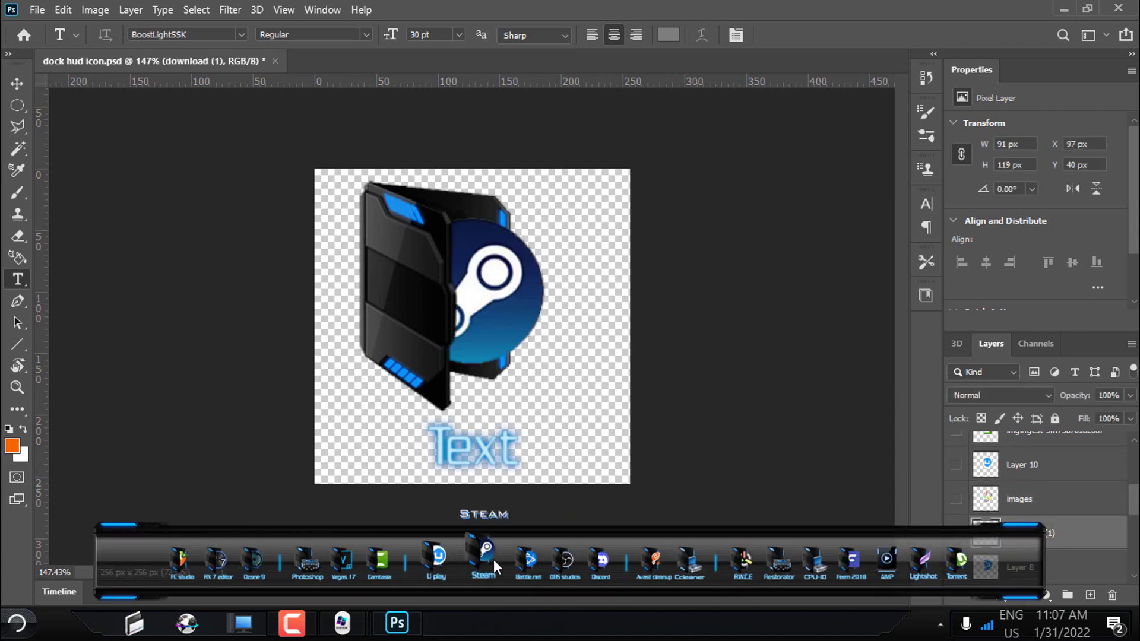
key(v)
drag(542, 288, 538, 288)
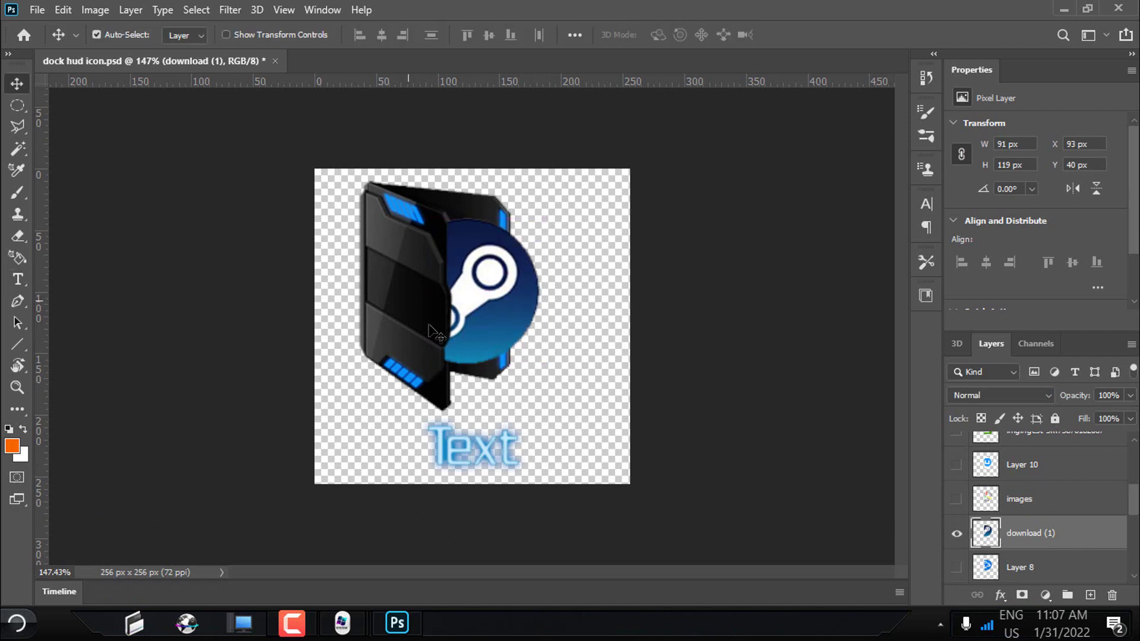
Step: Check the PNG format among the Save As file types for the icon, cancel, and close Photoshop without saving
click(33, 12)
click(33, 12)
click(35, 11)
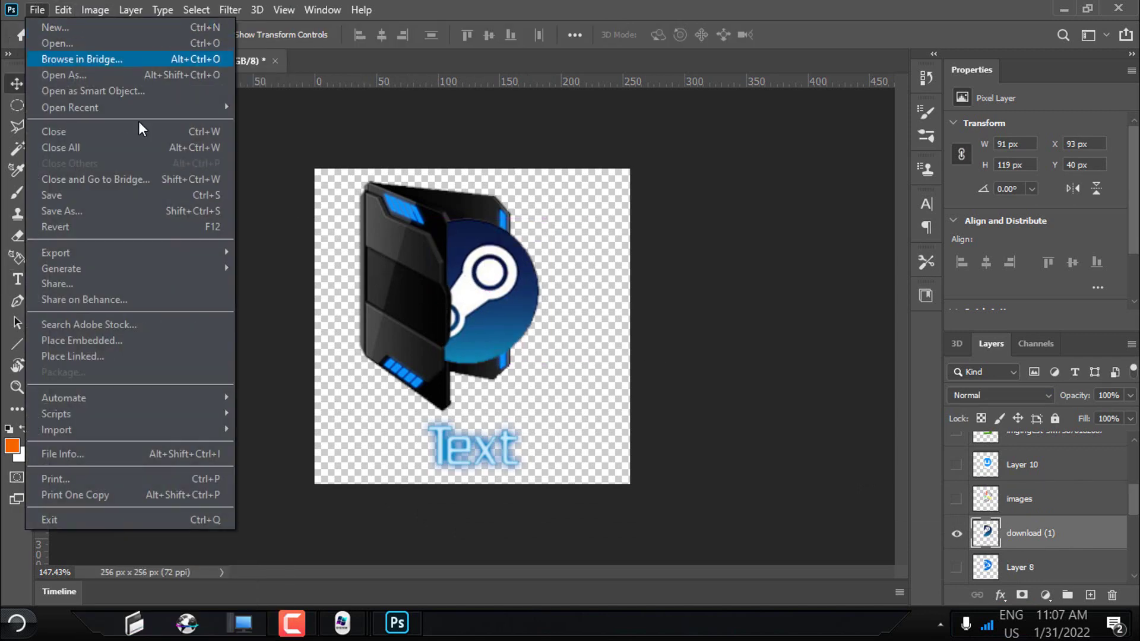
click(65, 210)
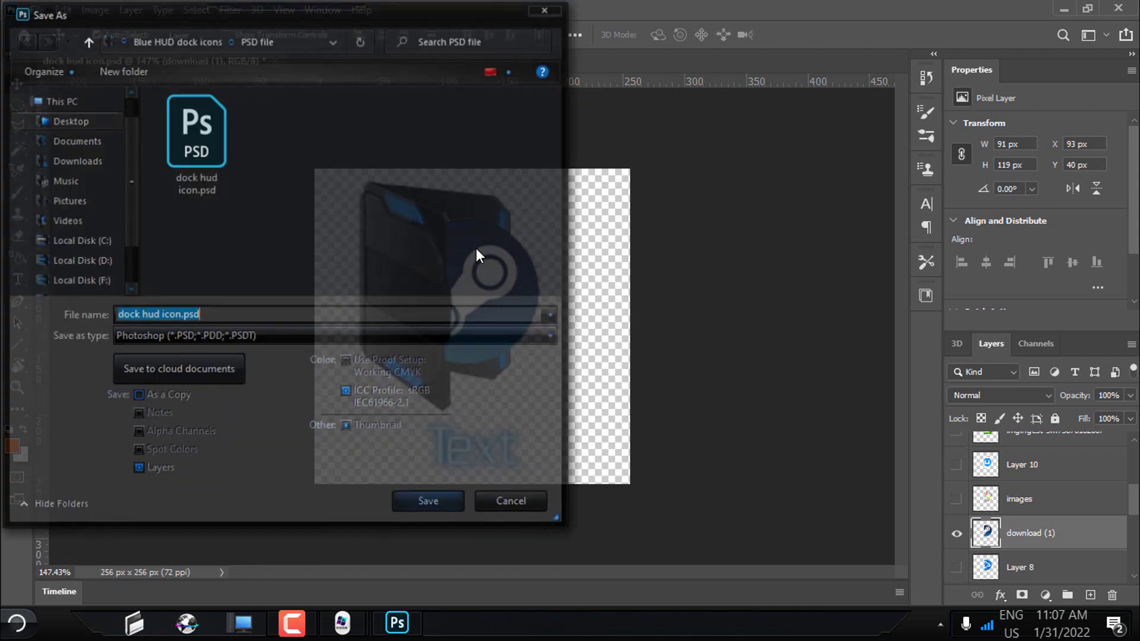
click(147, 337)
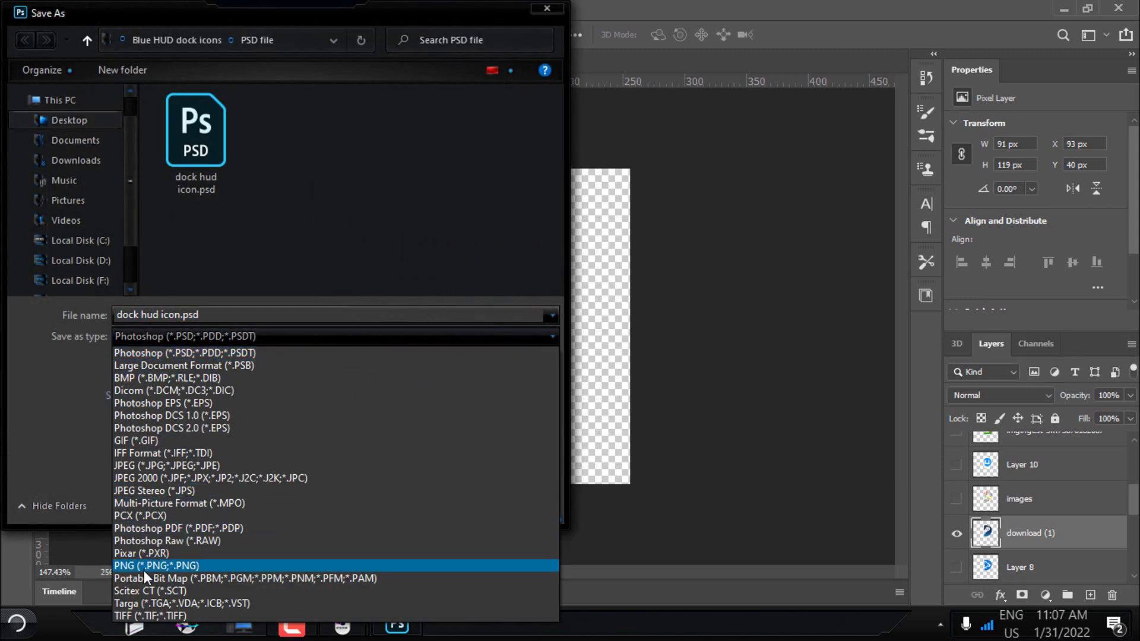
click(547, 7)
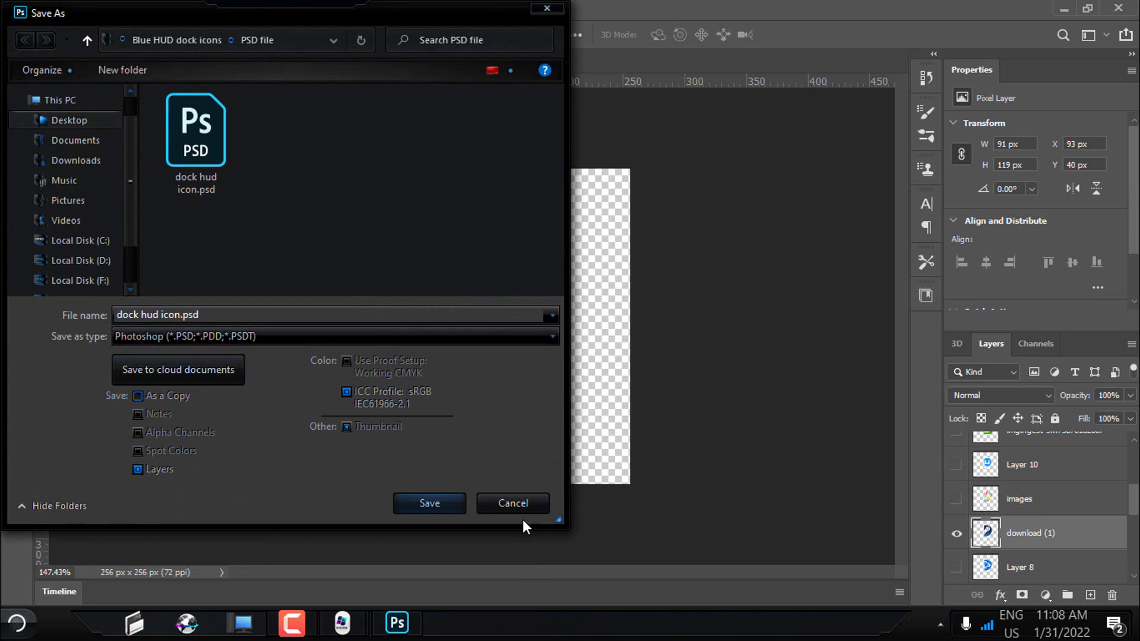
click(522, 501)
click(537, 240)
Step: Go back to the Extras folder and copy the Blue HUD dock icons folder
click(19, 38)
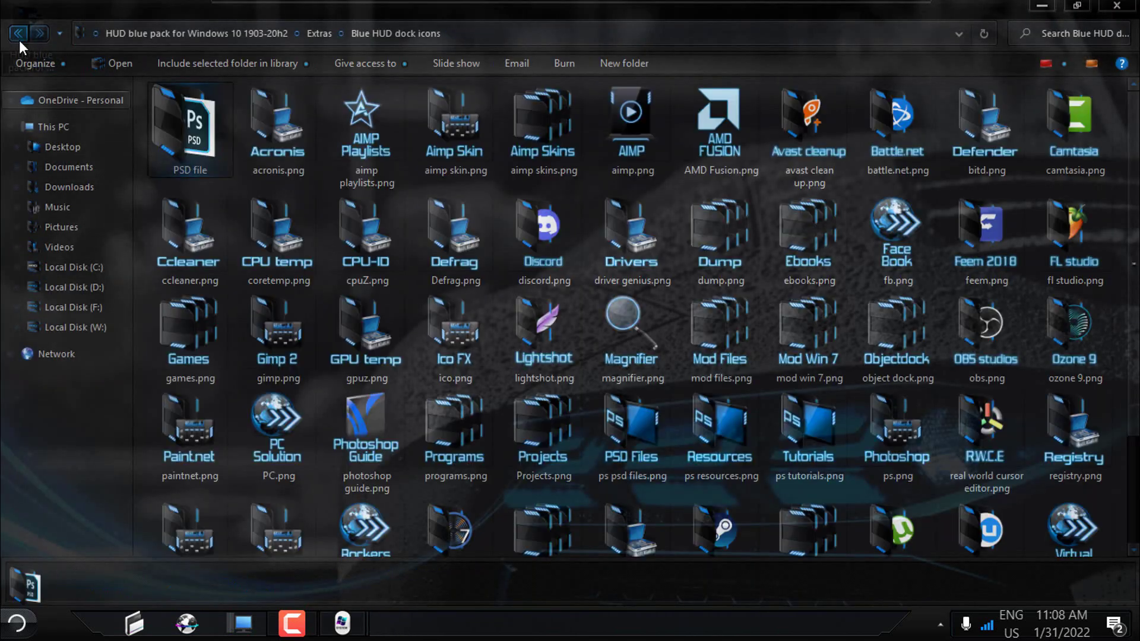
click(19, 38)
right_click(253, 119)
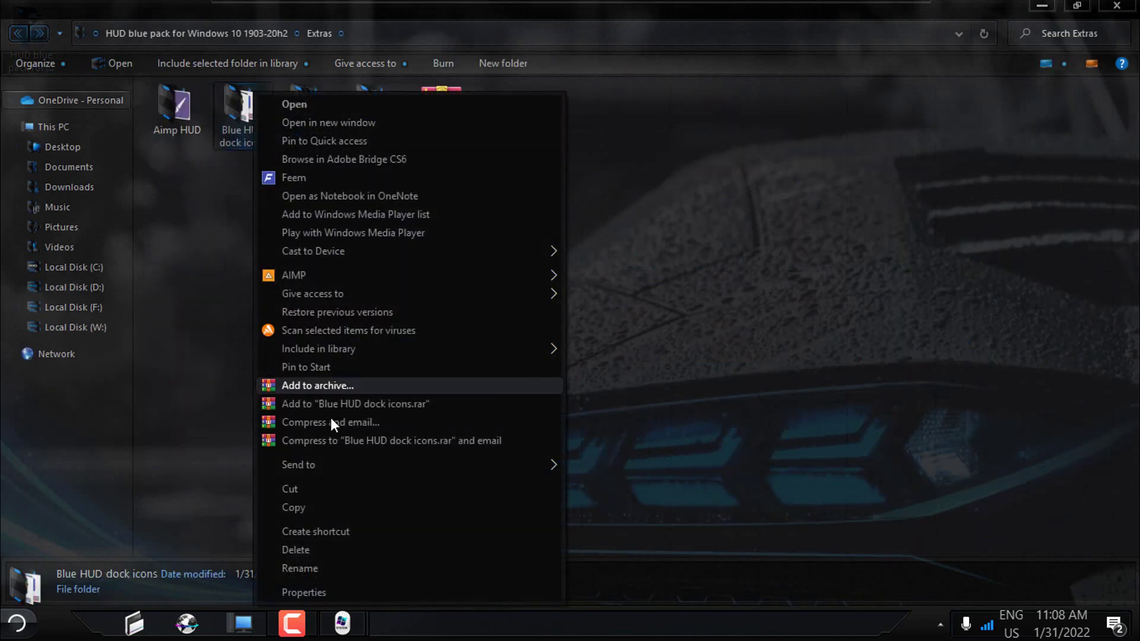
click(305, 507)
Step: View the installed dock icons in D:\Icons\Blue HUD dock icons\New folder, then close the file window
click(74, 287)
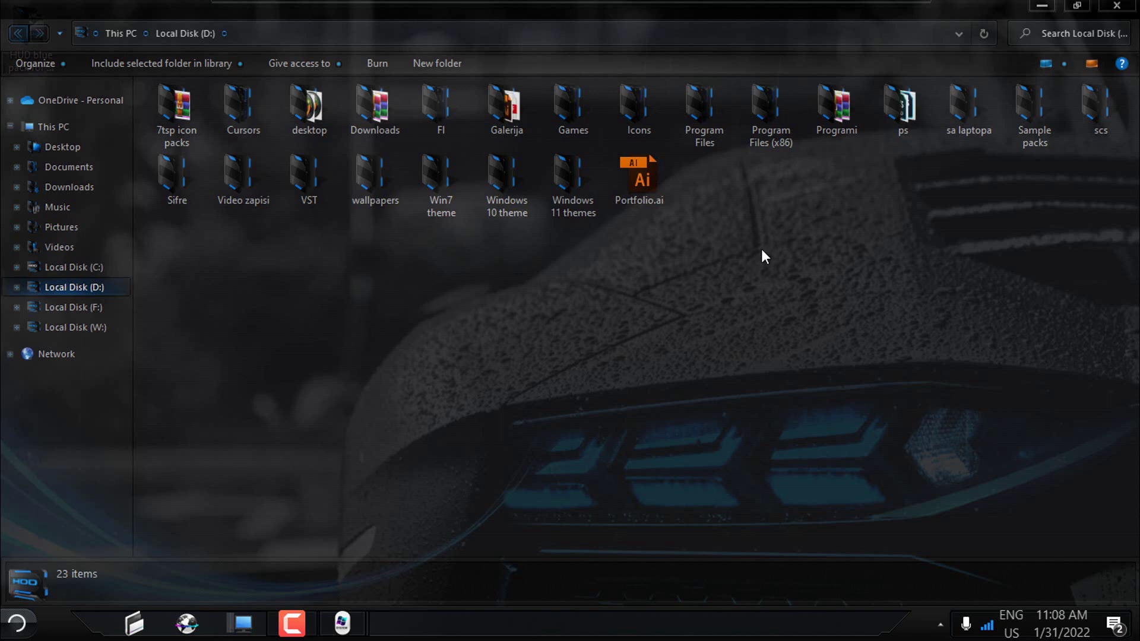
click(631, 108)
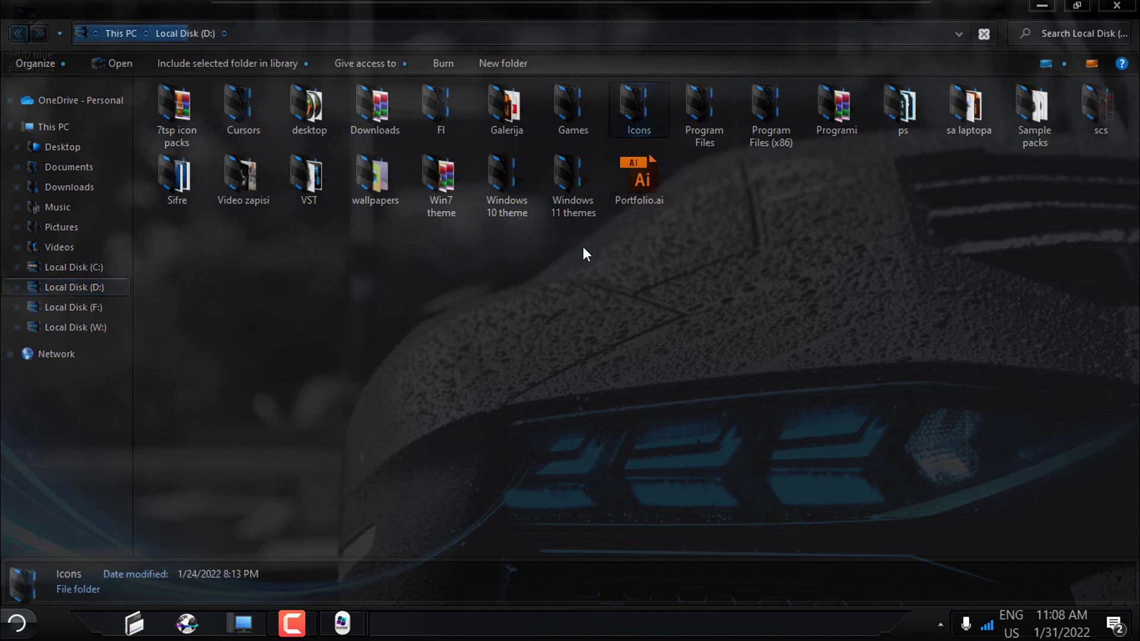
double_click(643, 112)
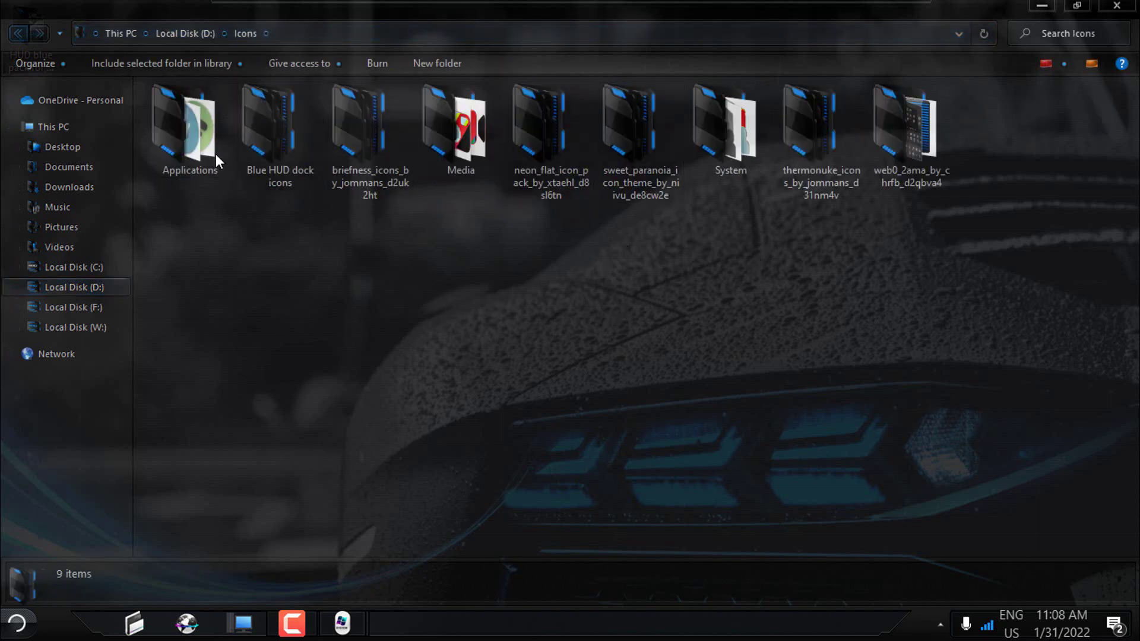
double_click(282, 164)
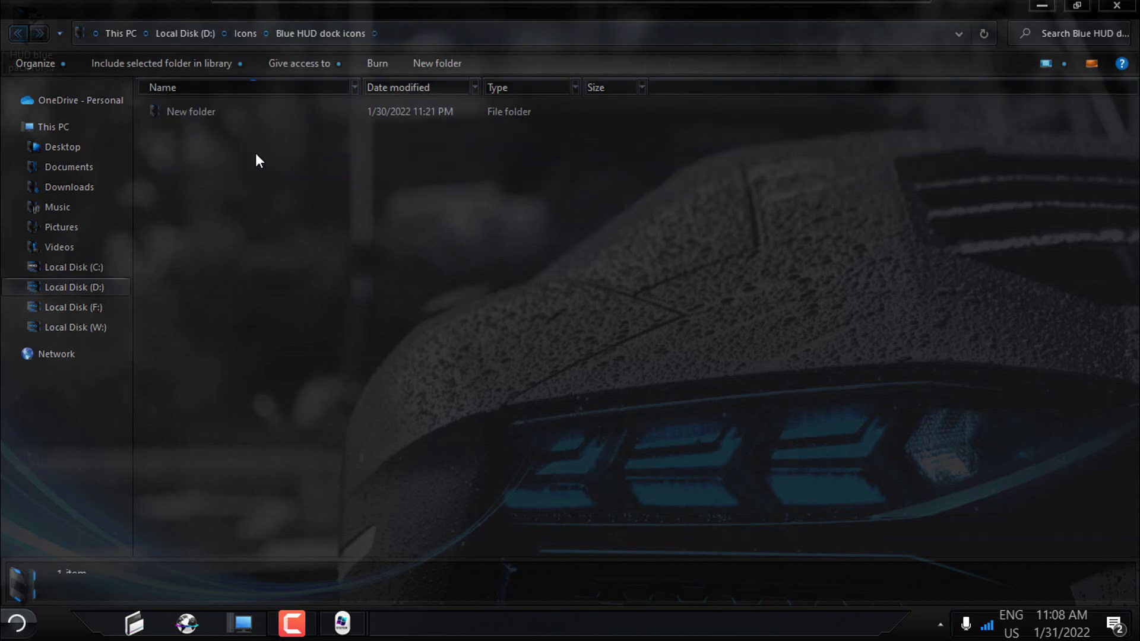
double_click(198, 112)
click(1121, 7)
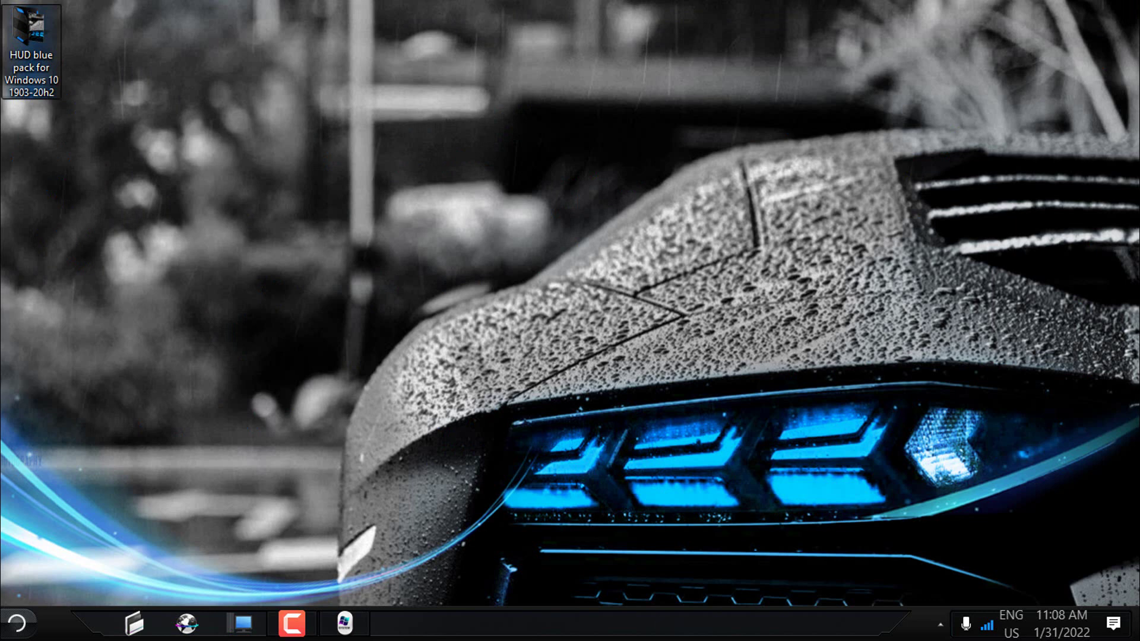
Step: Add D:\Icons\Blue HUD dock icons as an icon folder in the Uplay dock item's icon settings
mouse_move(493, 558)
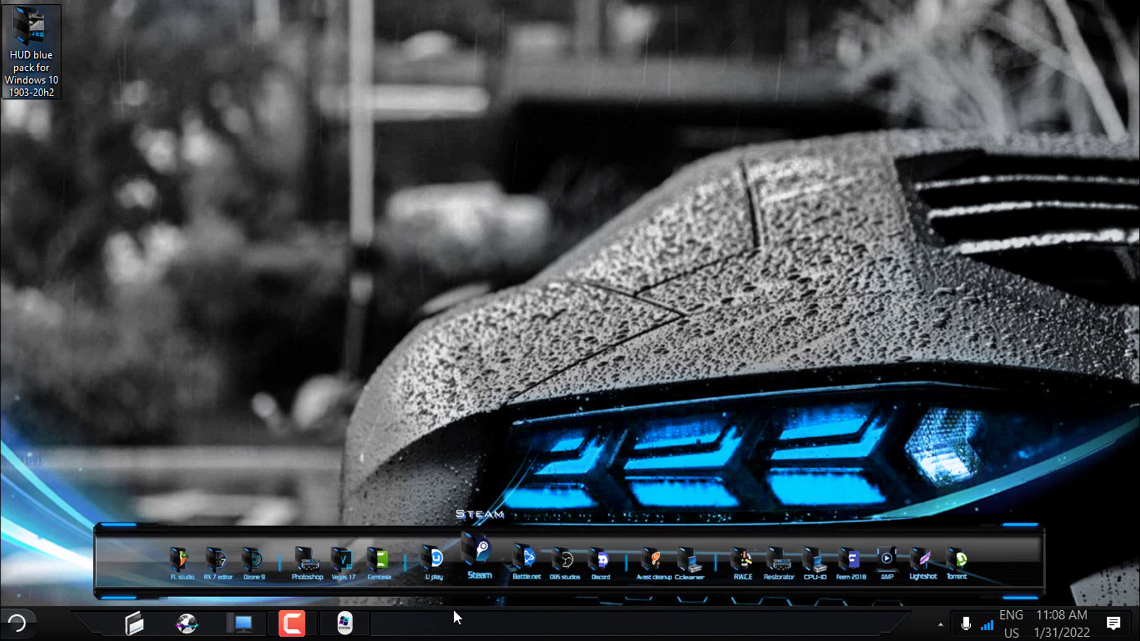
right_click(445, 555)
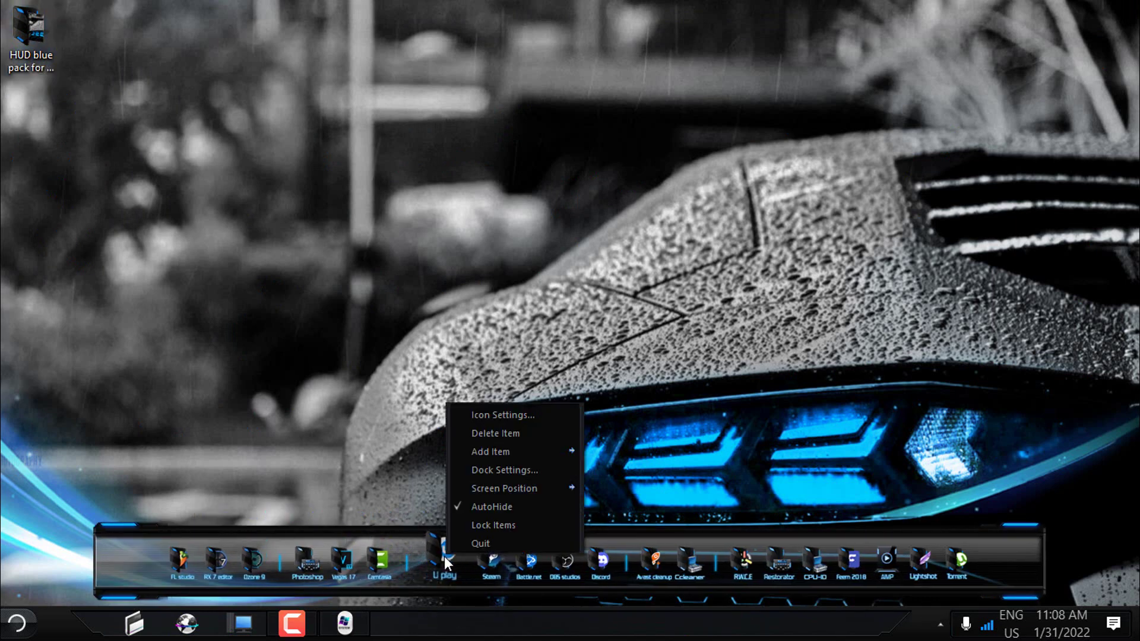
click(516, 414)
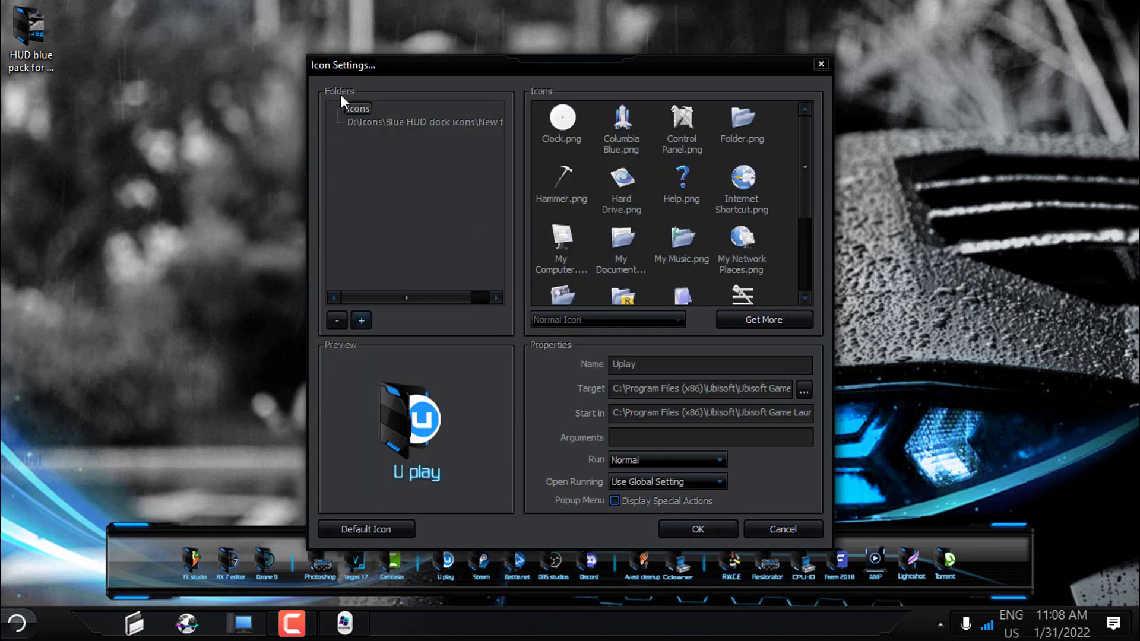
click(360, 323)
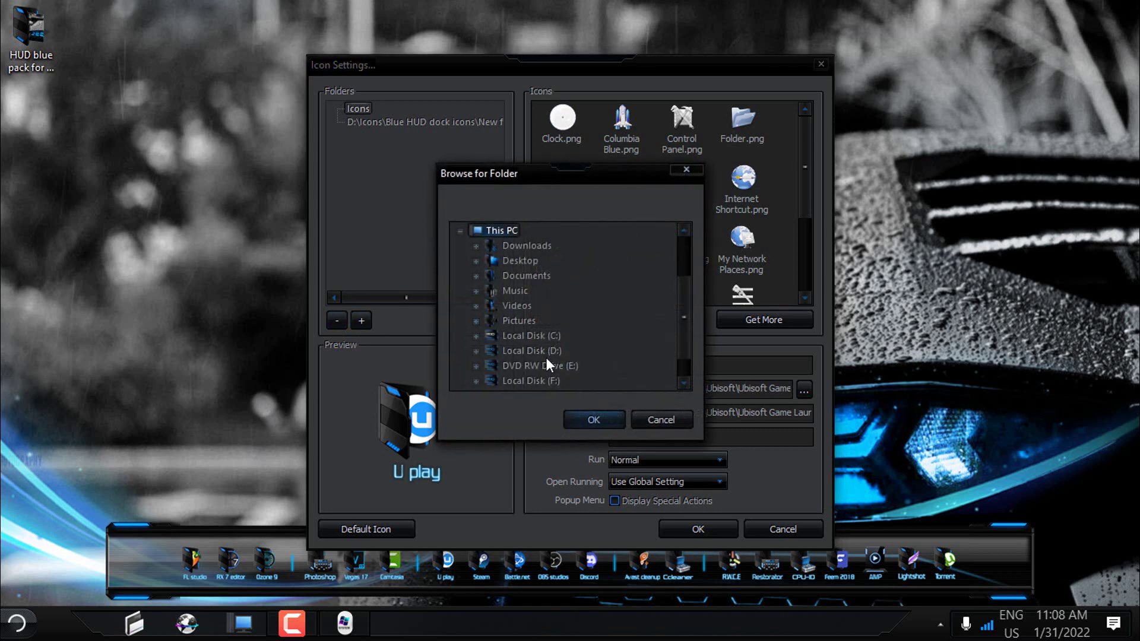
click(545, 350)
click(474, 351)
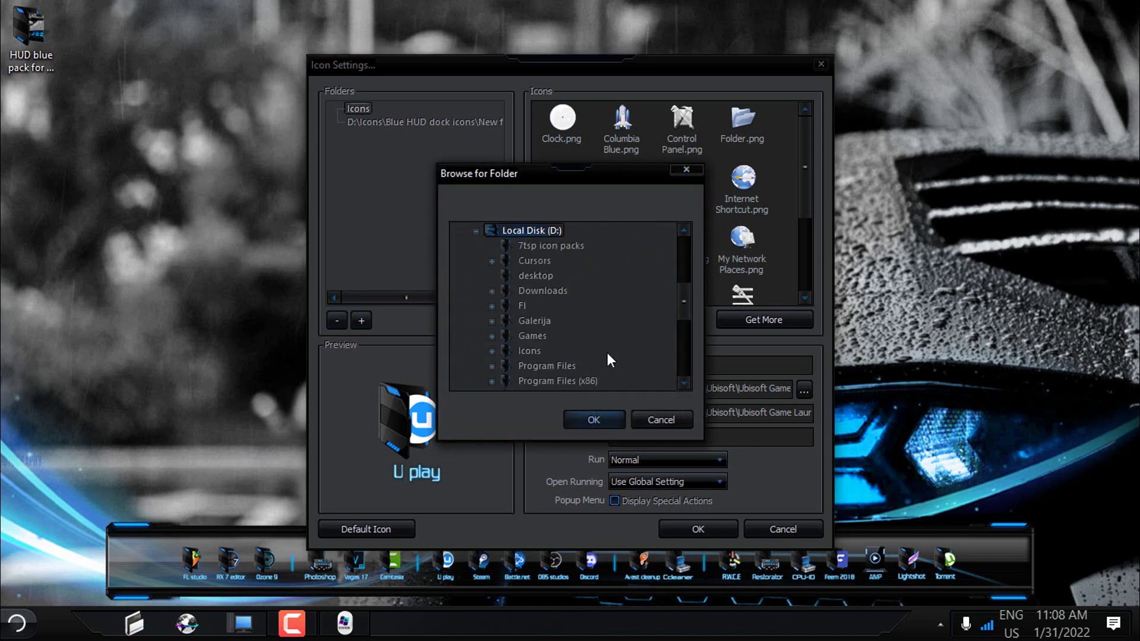
click(492, 352)
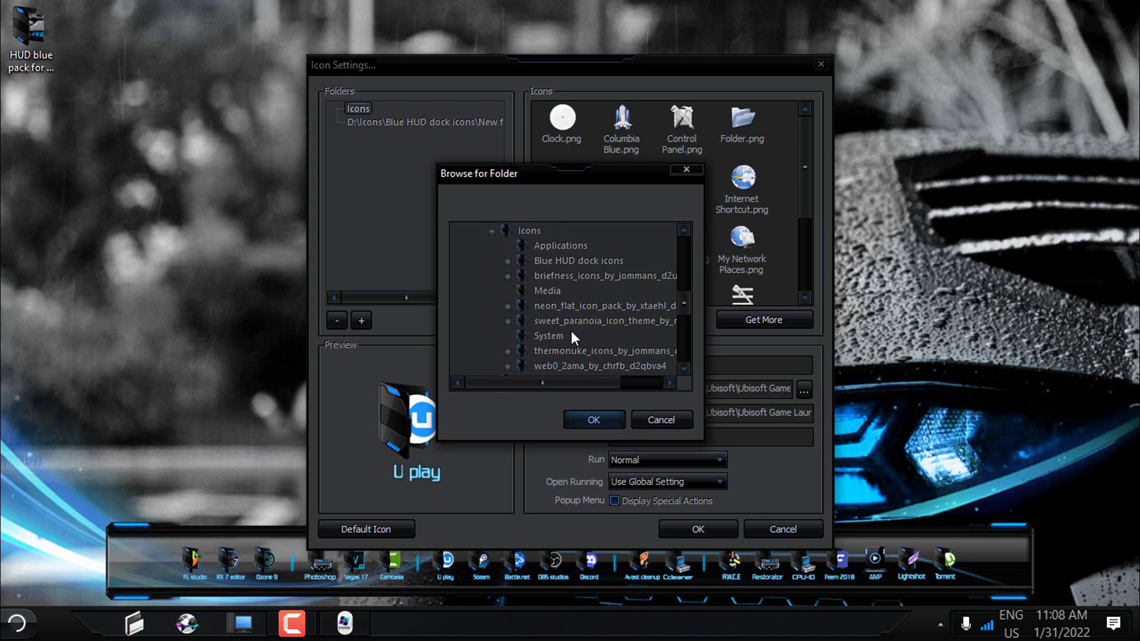
click(547, 263)
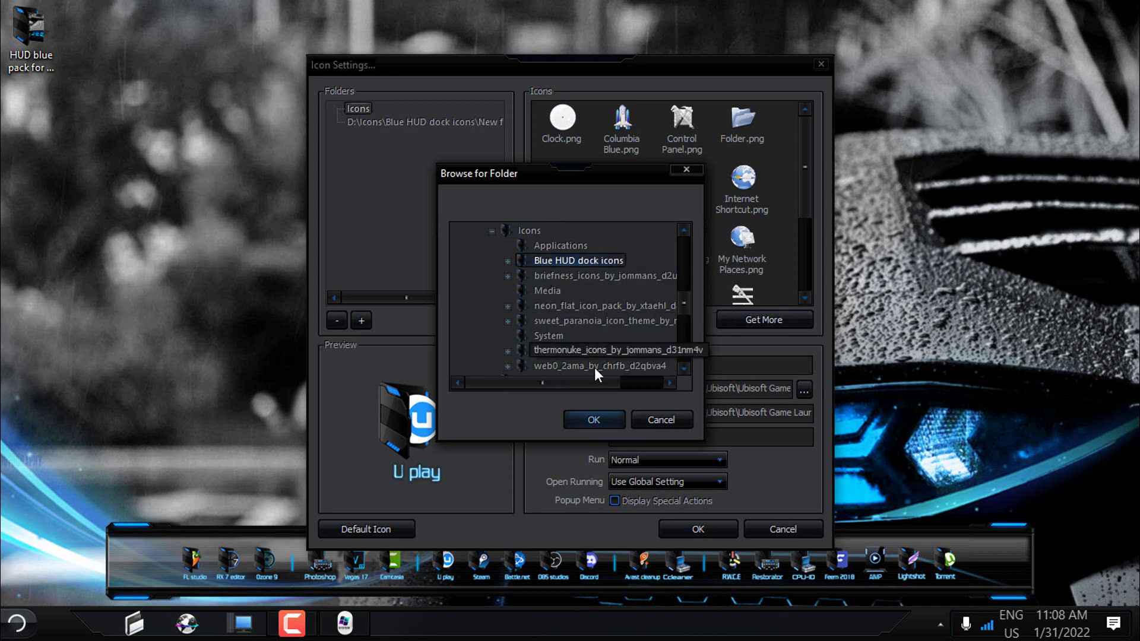
click(586, 420)
Step: Look through the icons in the added folder's New folder, then cancel the icon settings
click(380, 149)
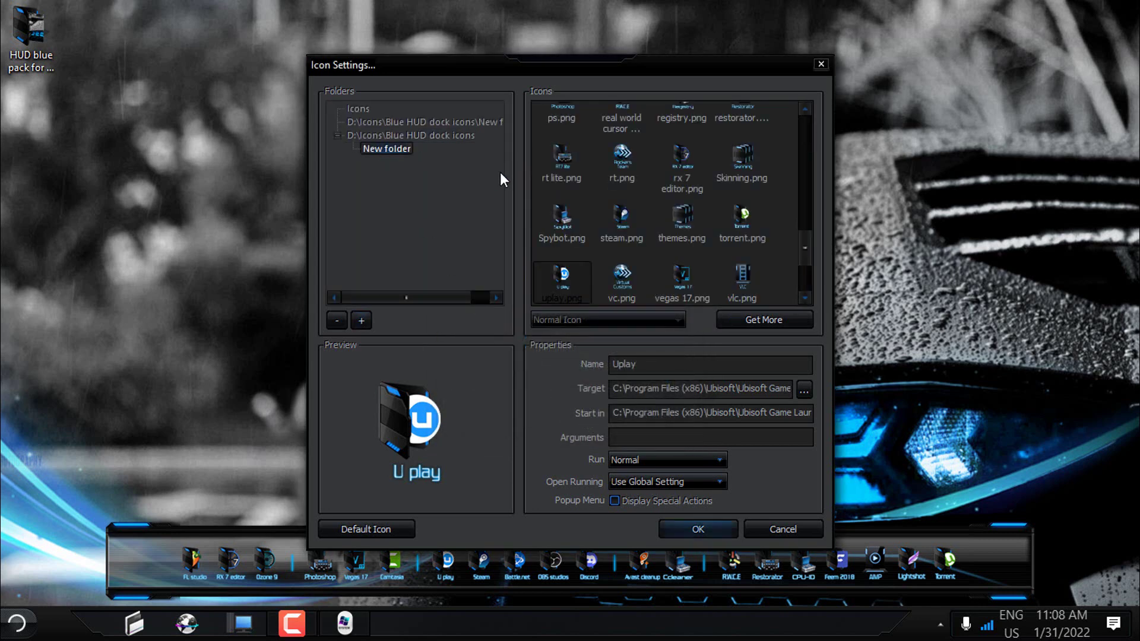
scroll(653, 238, up, 3)
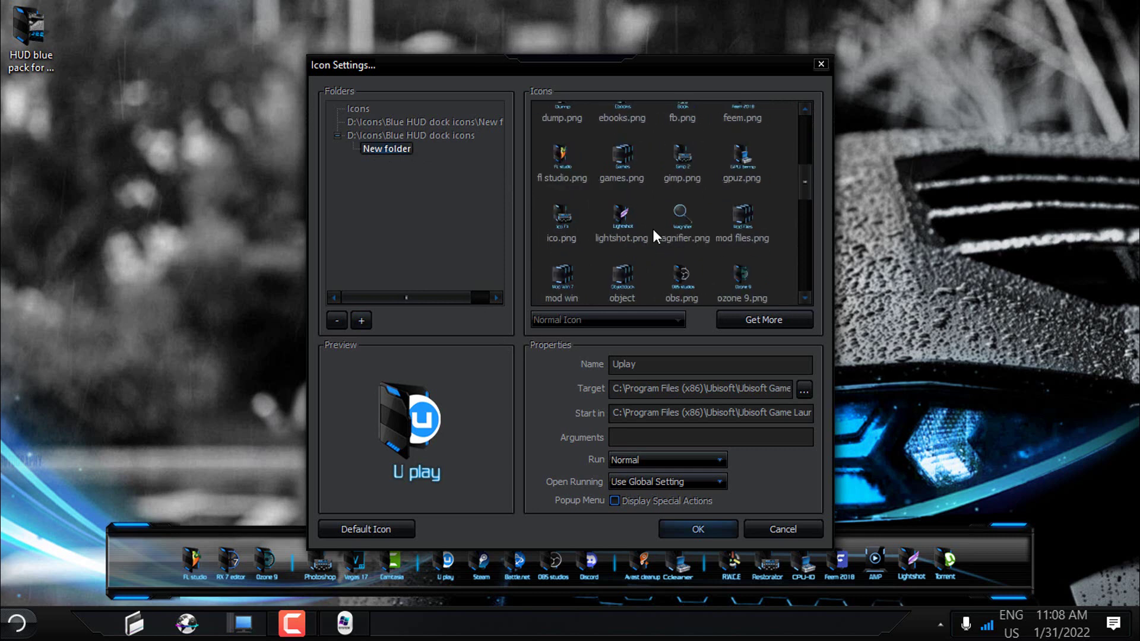
scroll(793, 199, down, 5)
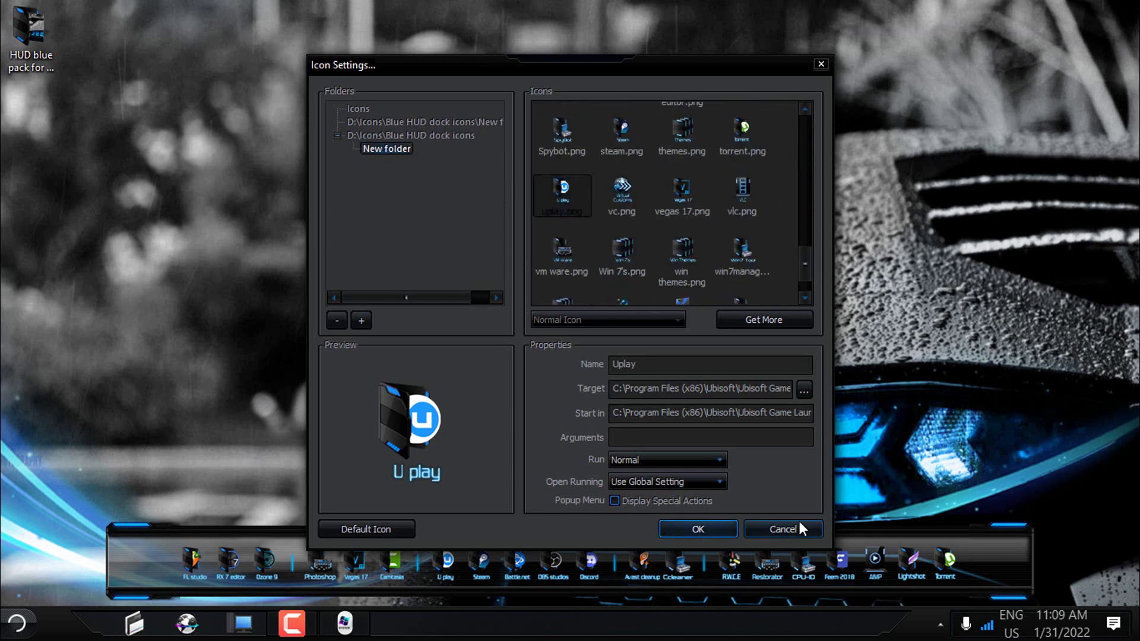
click(784, 529)
Step: Open the inner HUD-Evo's folder in the theme pack's Extras, look inside Hud Evo Edition and return
double_click(28, 71)
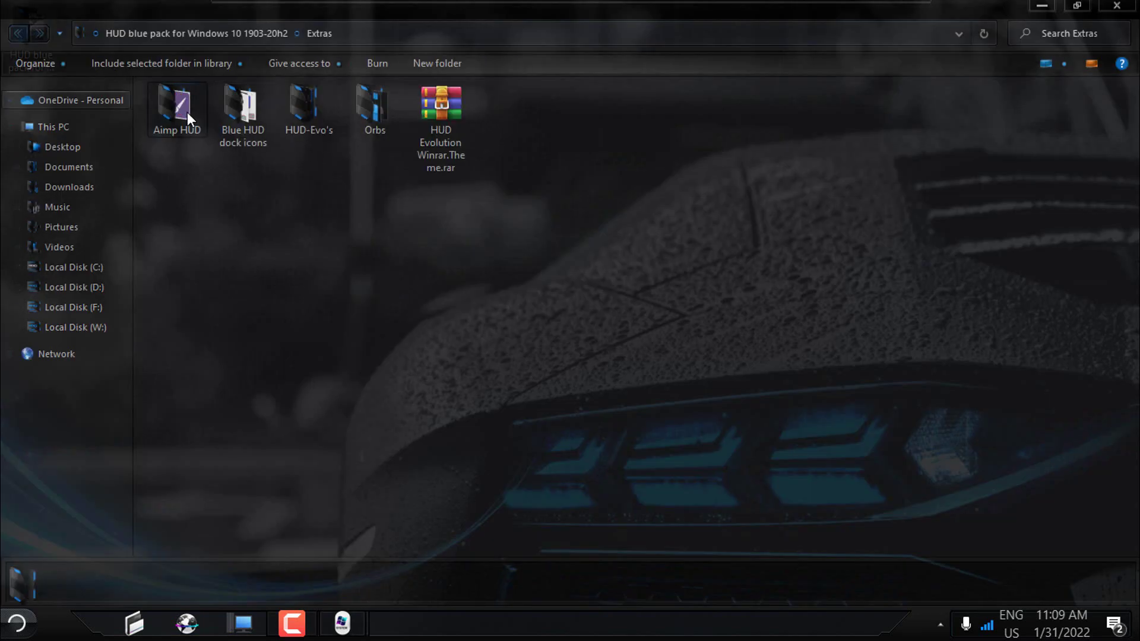
double_click(305, 123)
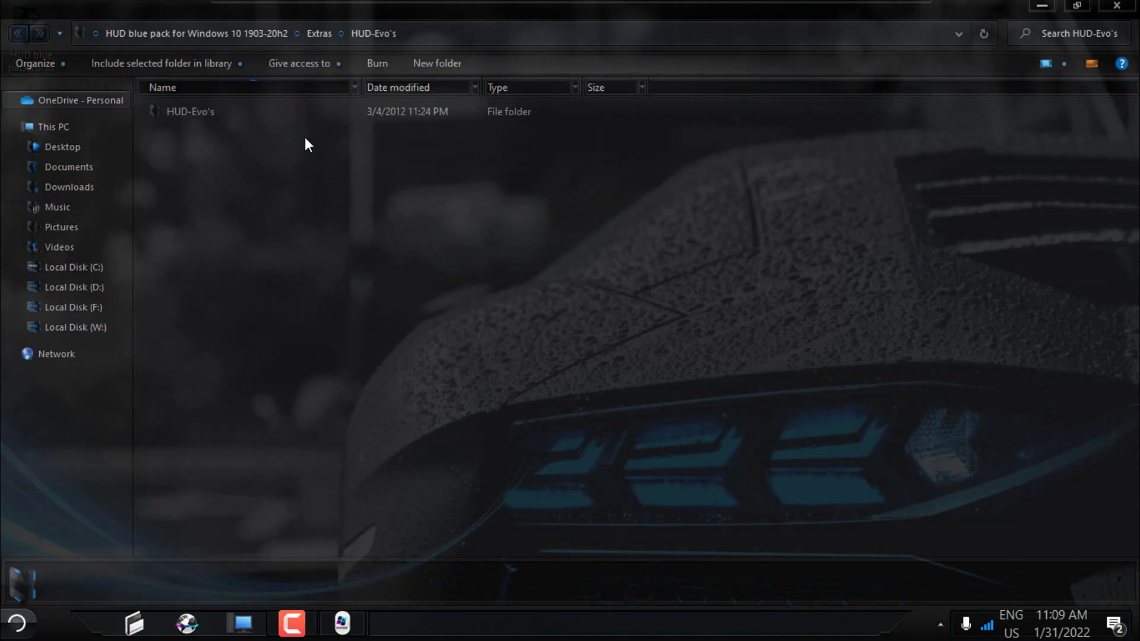
double_click(208, 111)
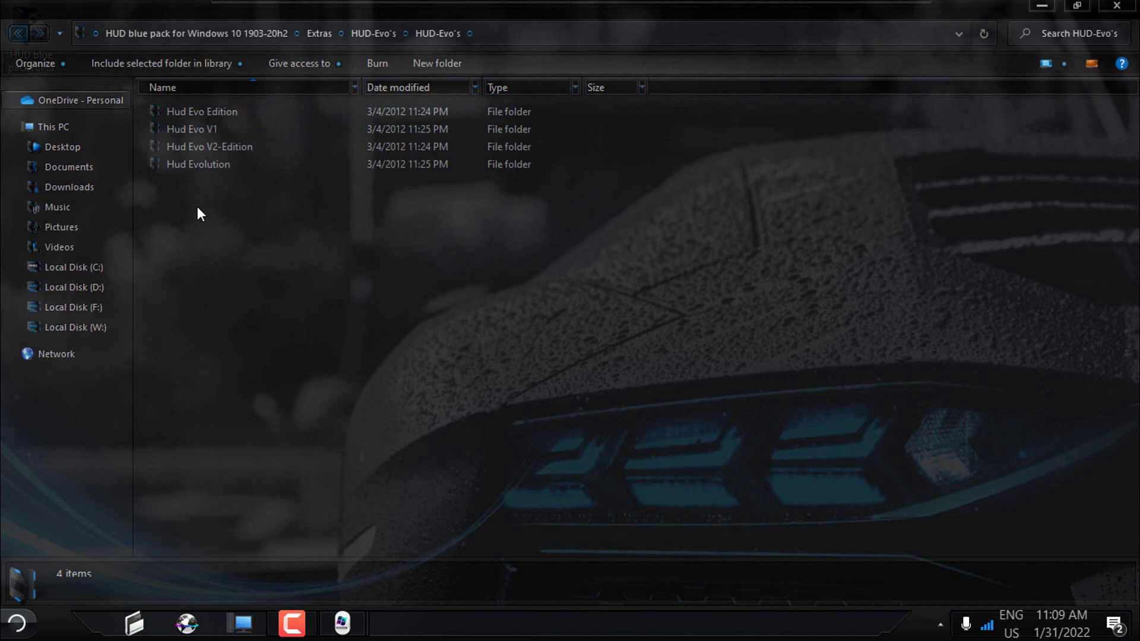
double_click(227, 113)
key(alt+Left)
mouse_move(558, 603)
Step: Preview the dock background image Hud Evo V2.png from Hud Evo V2-Edition\Hud Evo V2, then close the preview
double_click(209, 148)
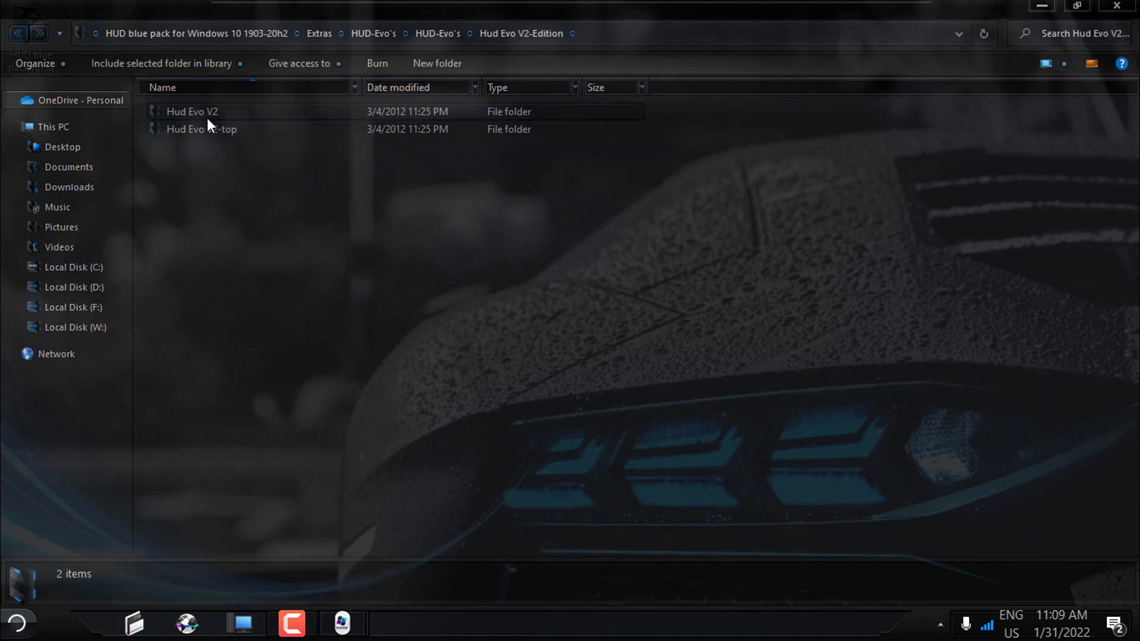
double_click(212, 116)
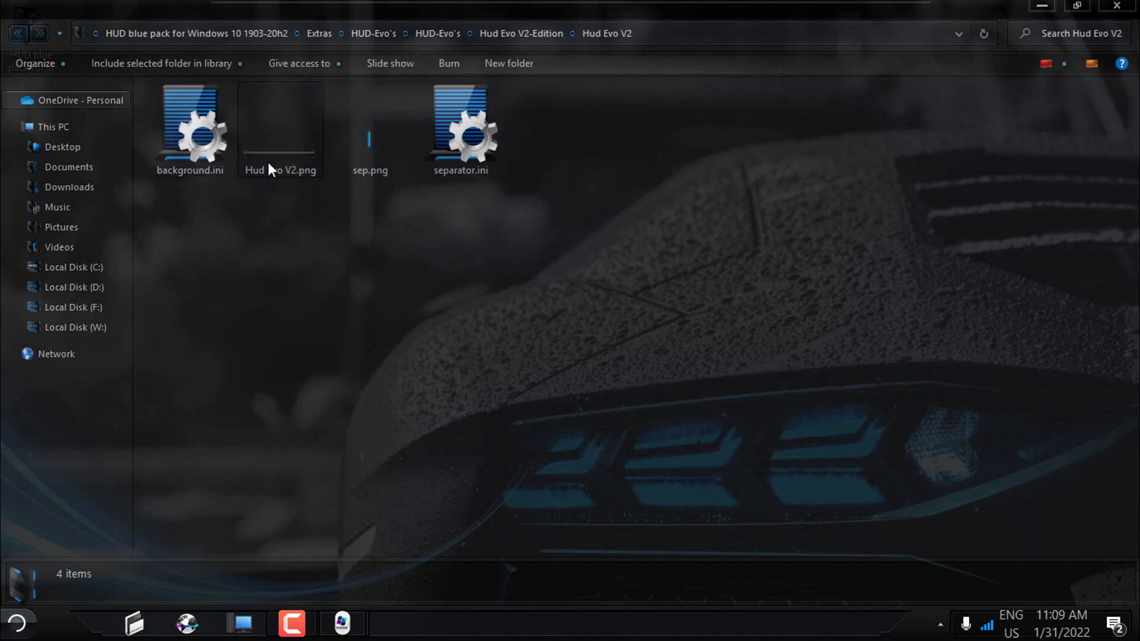
right_click(268, 163)
click(321, 74)
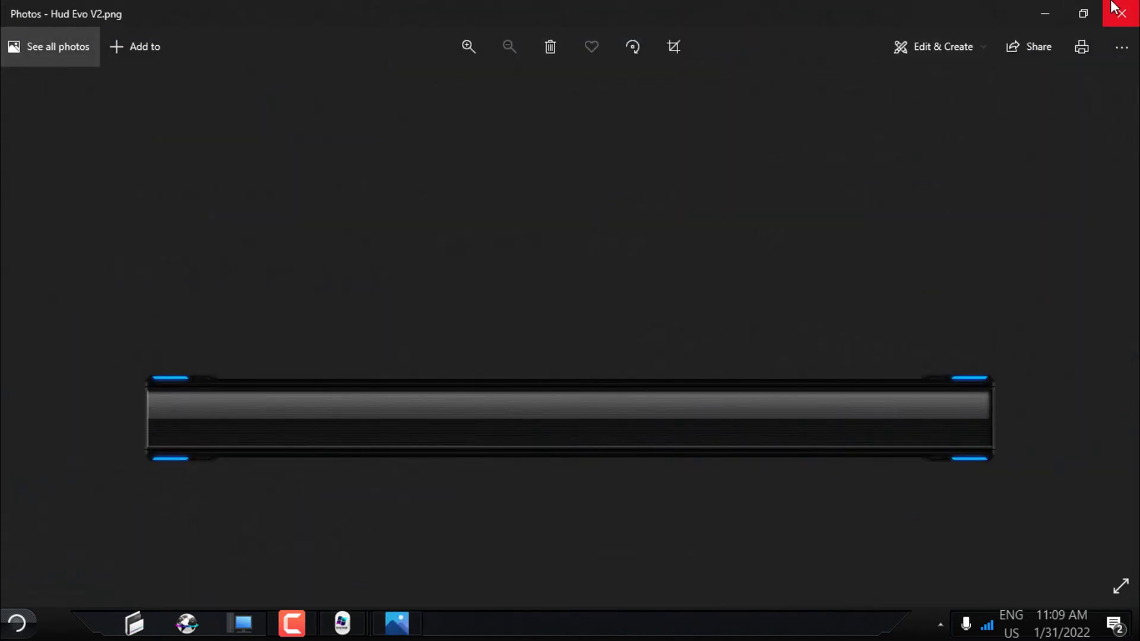
click(1119, 20)
Step: Return to the Hud Evo V2-Edition folder and copy its Hud Evo V2 folder
click(19, 34)
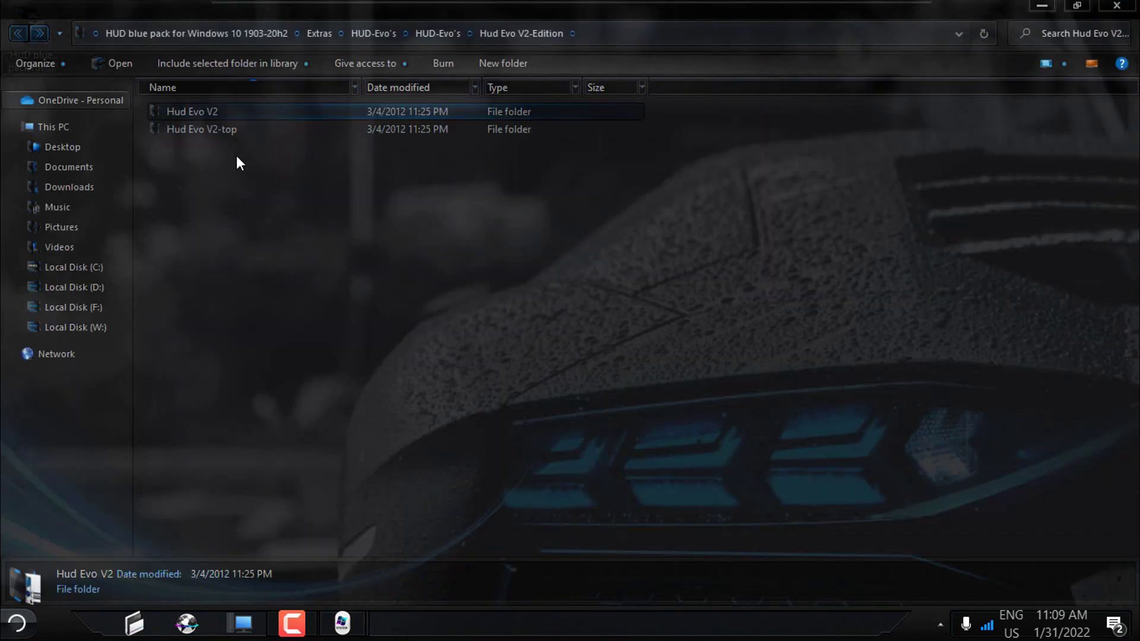
click(204, 113)
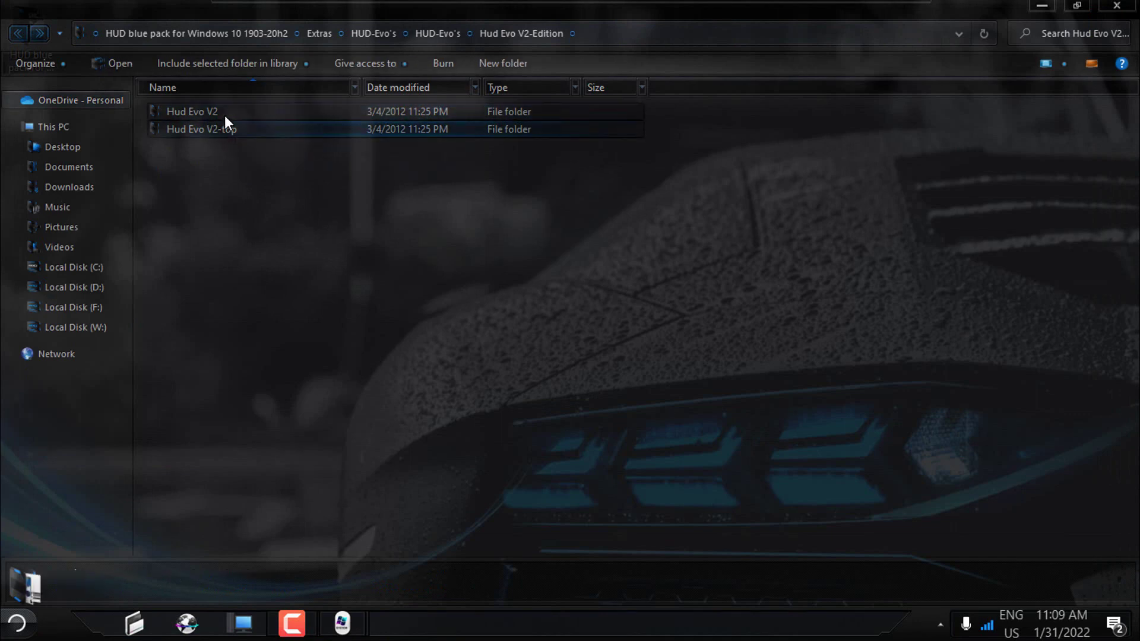
right_click(216, 110)
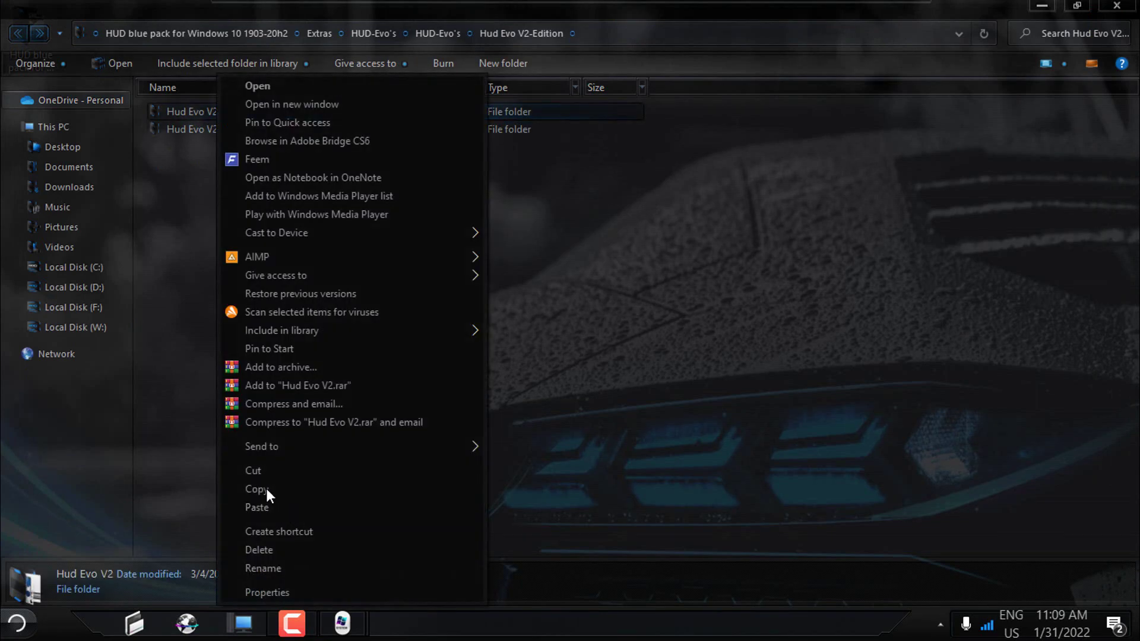
click(265, 485)
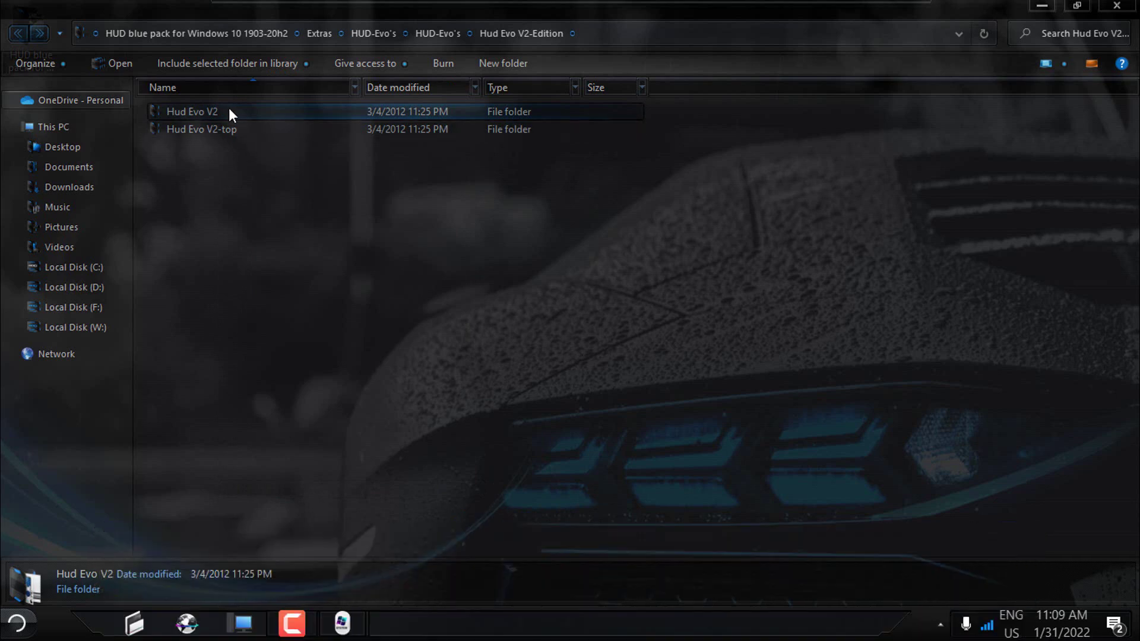
right_click(231, 109)
click(267, 489)
Step: Browse to C:\Program Files (x86)\RocketDock\Skins, show the paste option for the copied Hud Evo V2 folder, and close the window
click(73, 266)
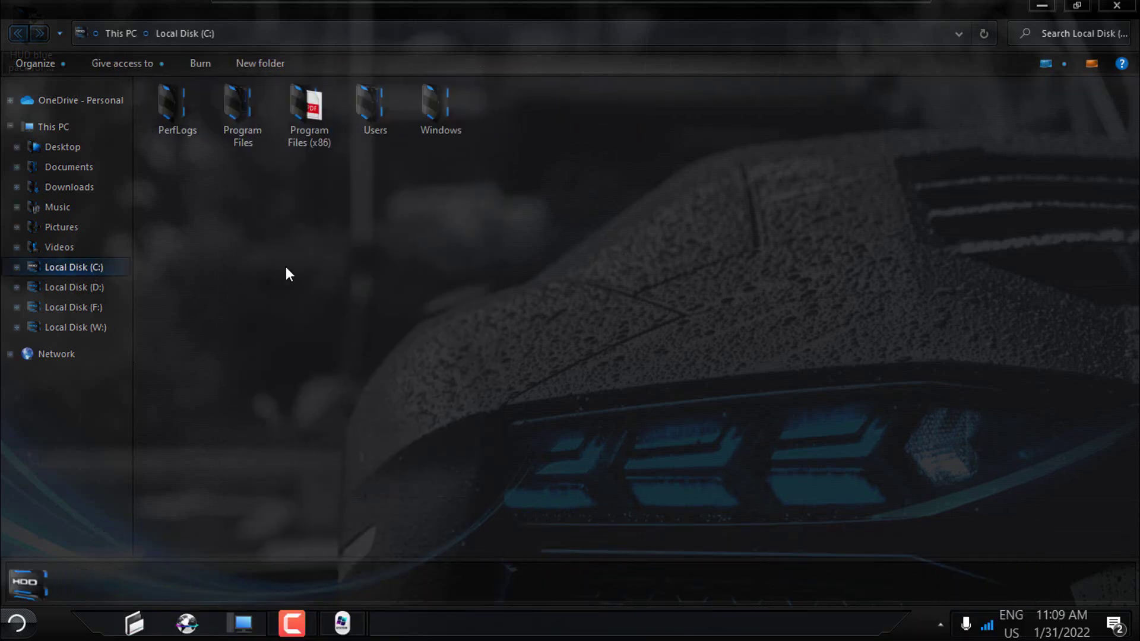
double_click(252, 119)
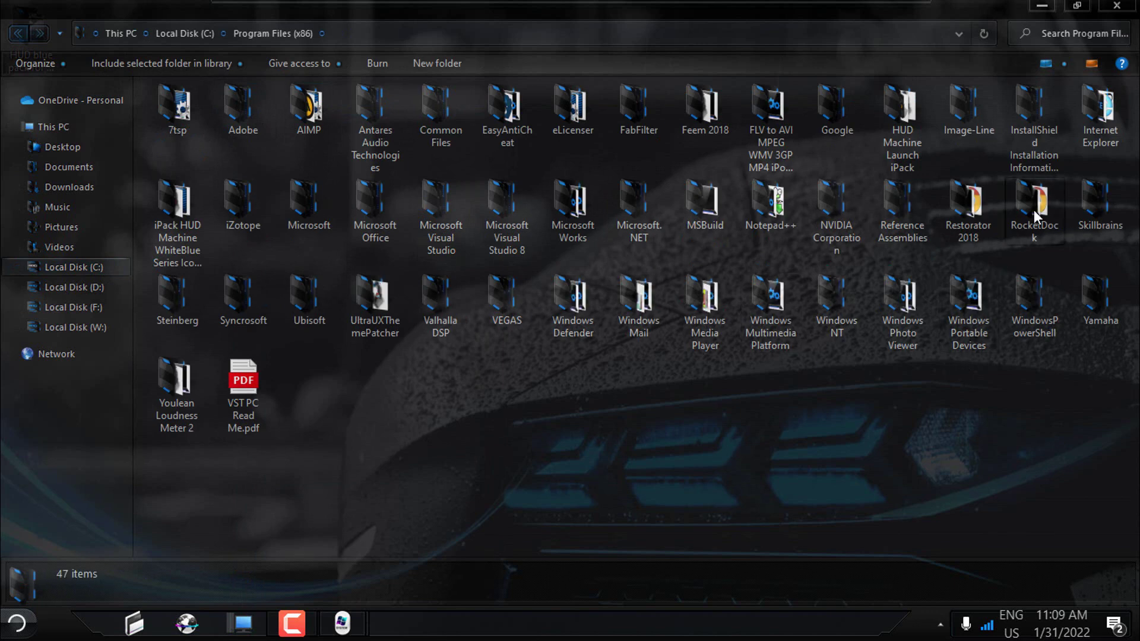
double_click(1034, 209)
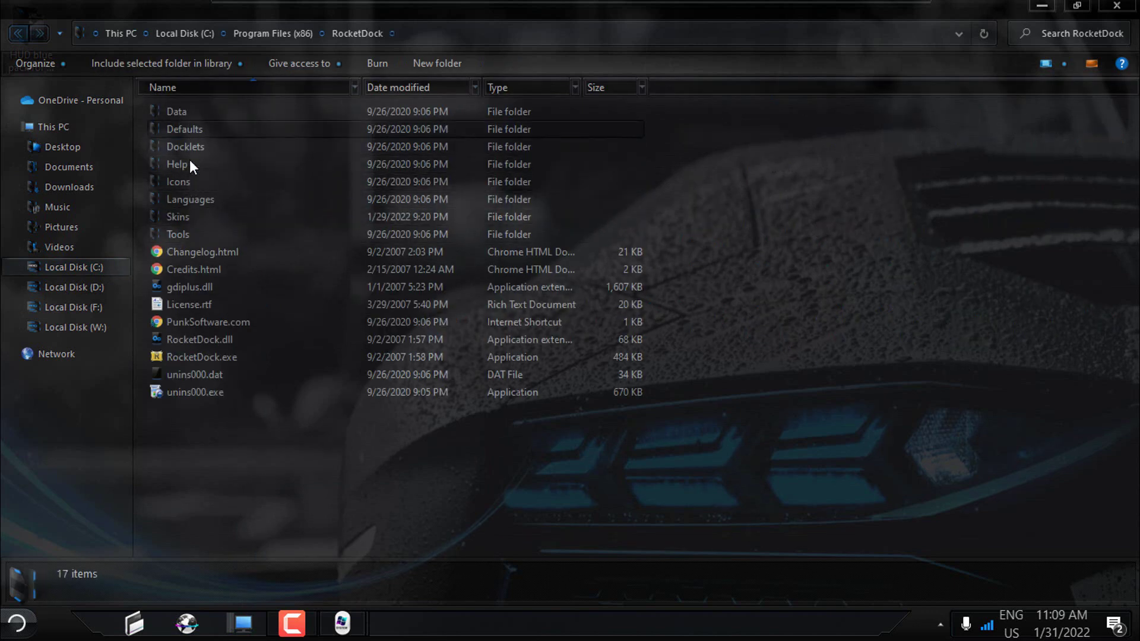
double_click(171, 217)
right_click(723, 296)
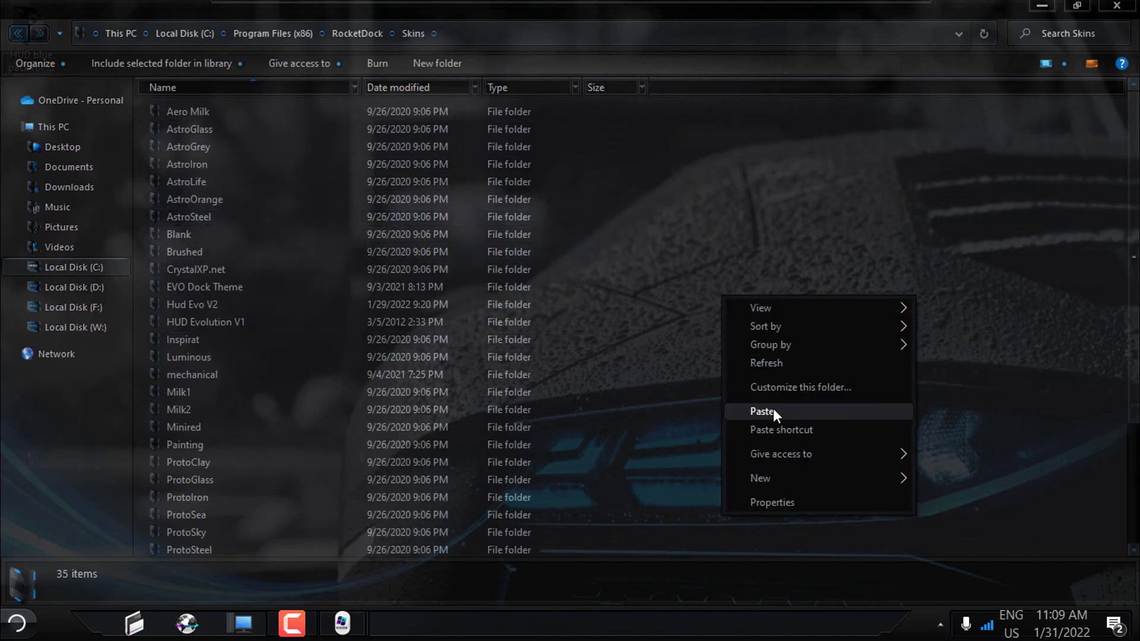
click(1123, 13)
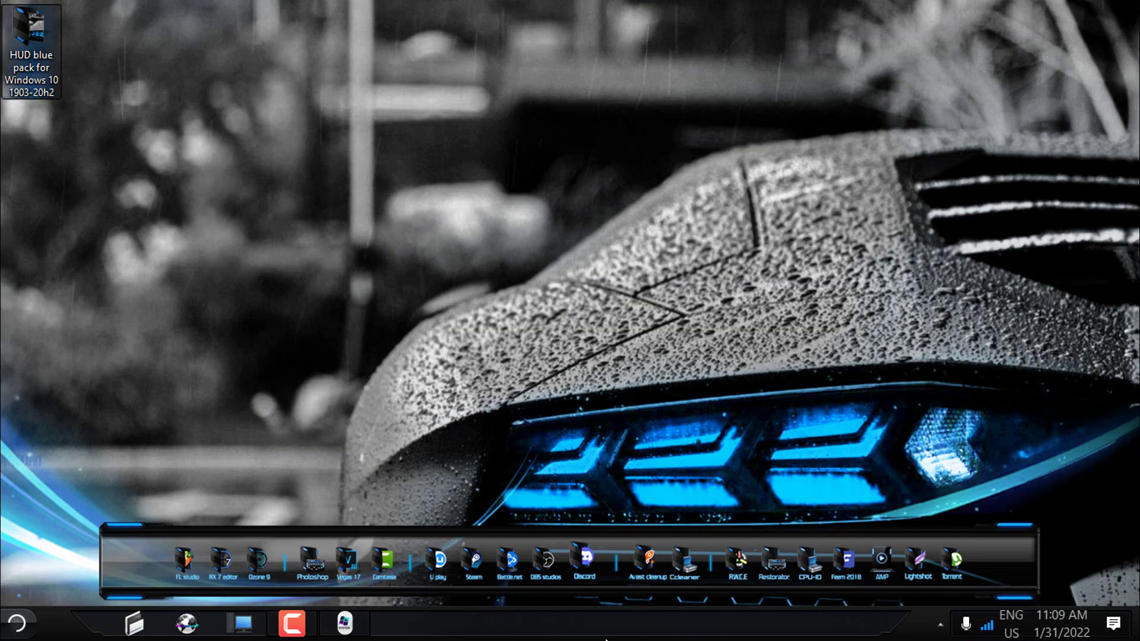
Step: Set the dock's style theme to Hud Evo V2 in the dock settings and confirm
right_click(529, 573)
click(572, 488)
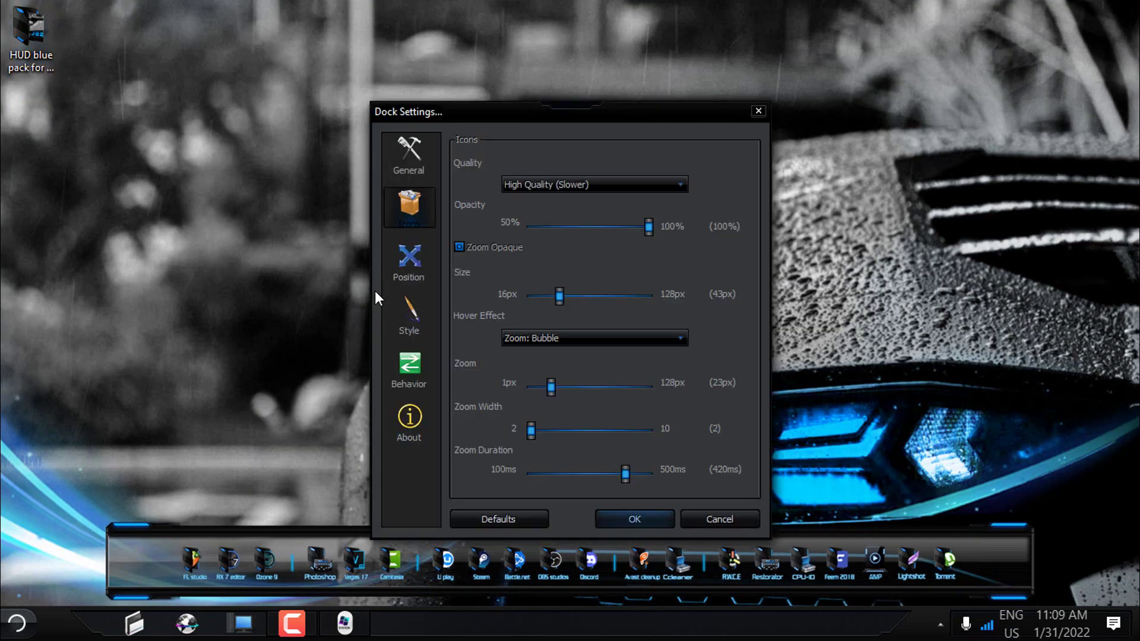
click(407, 311)
click(485, 180)
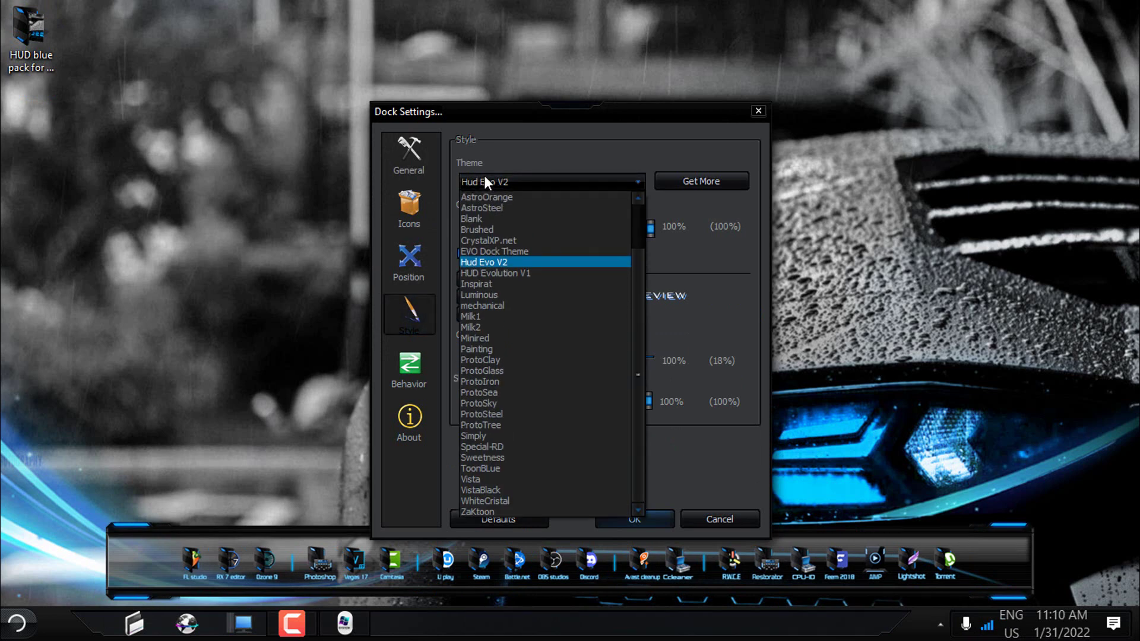
click(506, 262)
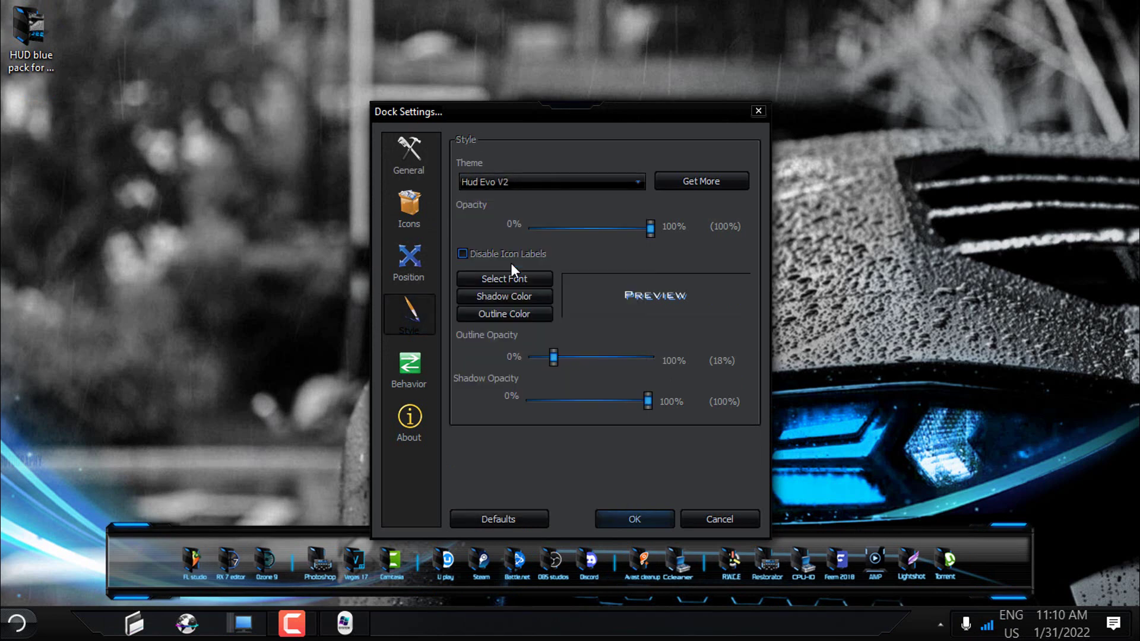
click(633, 520)
Step: Install the WinRAR theme from HUD Evolution Winrar.Theme.rar in the theme pack's Extras folder and dismiss the notice
double_click(33, 36)
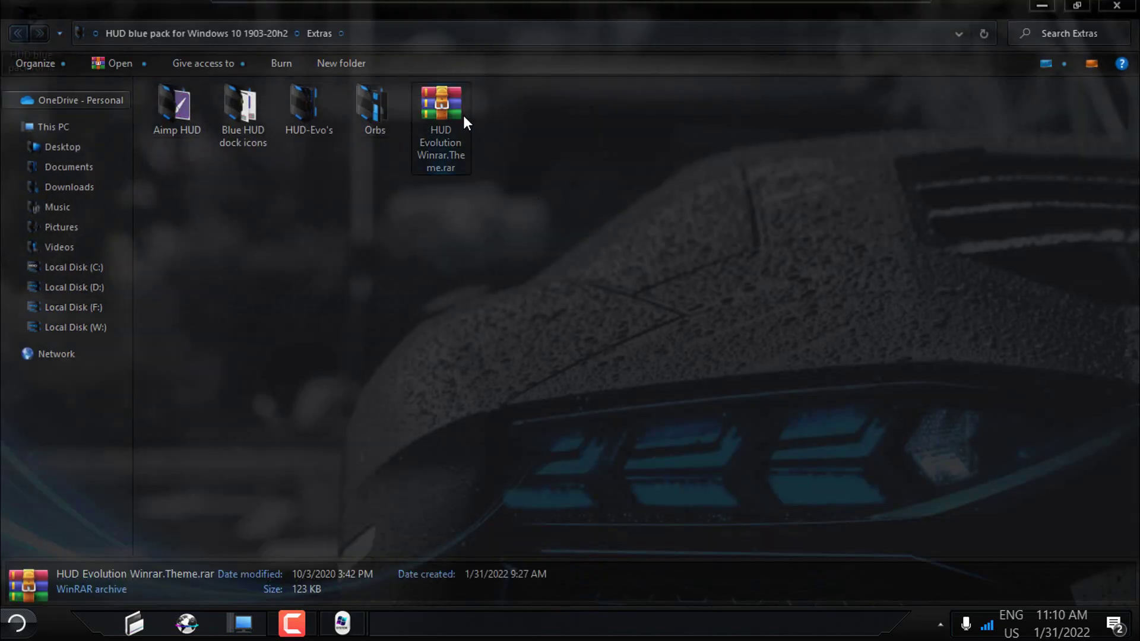
right_click(436, 117)
click(498, 129)
click(628, 367)
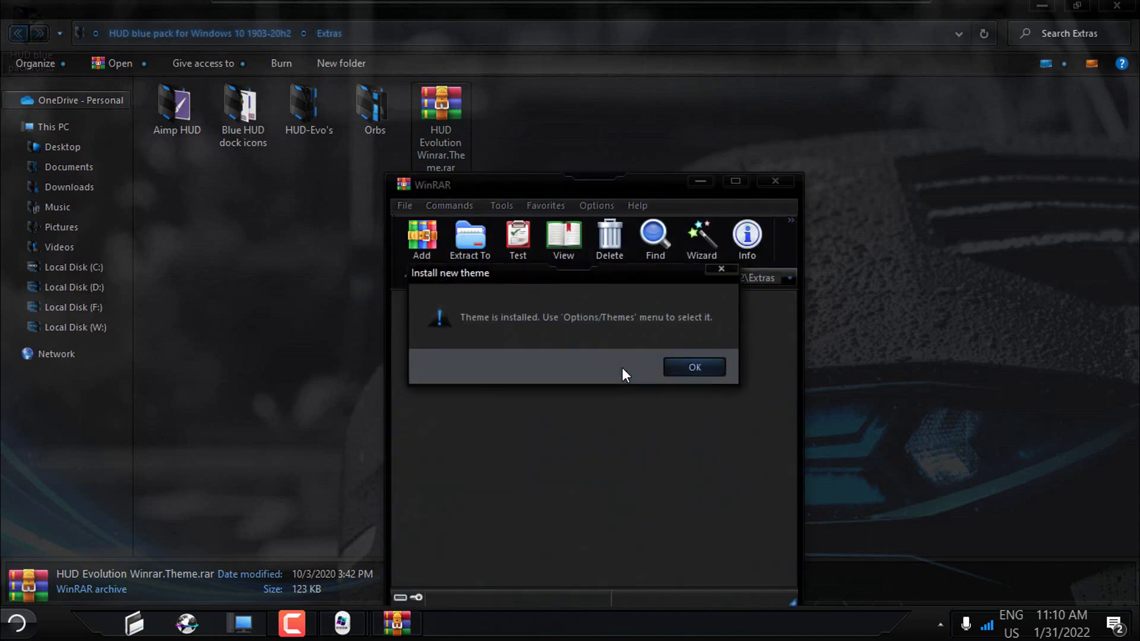
click(697, 259)
Step: Launch WinRAR, dismiss the purchase reminder, apply the HUD EVOLUTION theme, and close WinRAR after showing its new look
key(super)
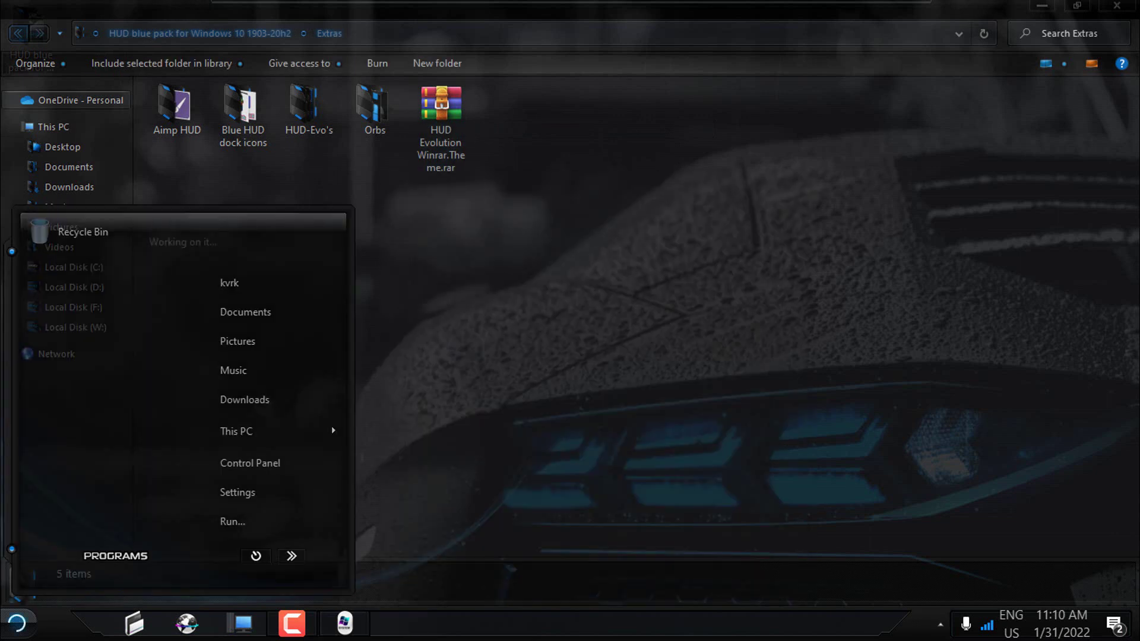
text(wi)
click(94, 258)
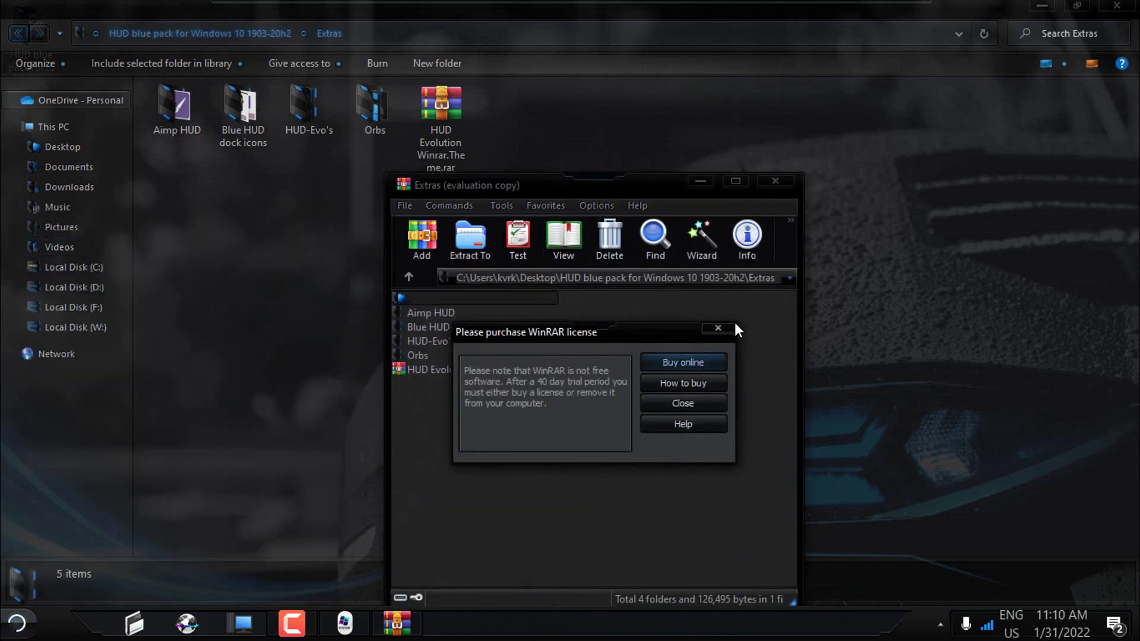
click(732, 326)
click(597, 206)
mouse_move(608, 316)
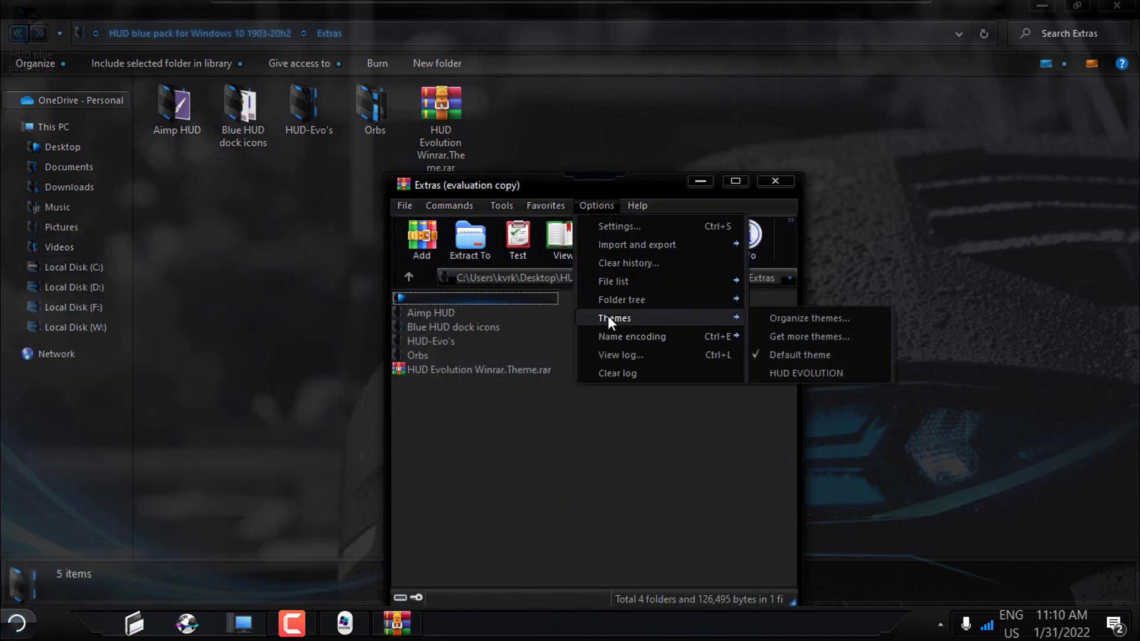
click(791, 374)
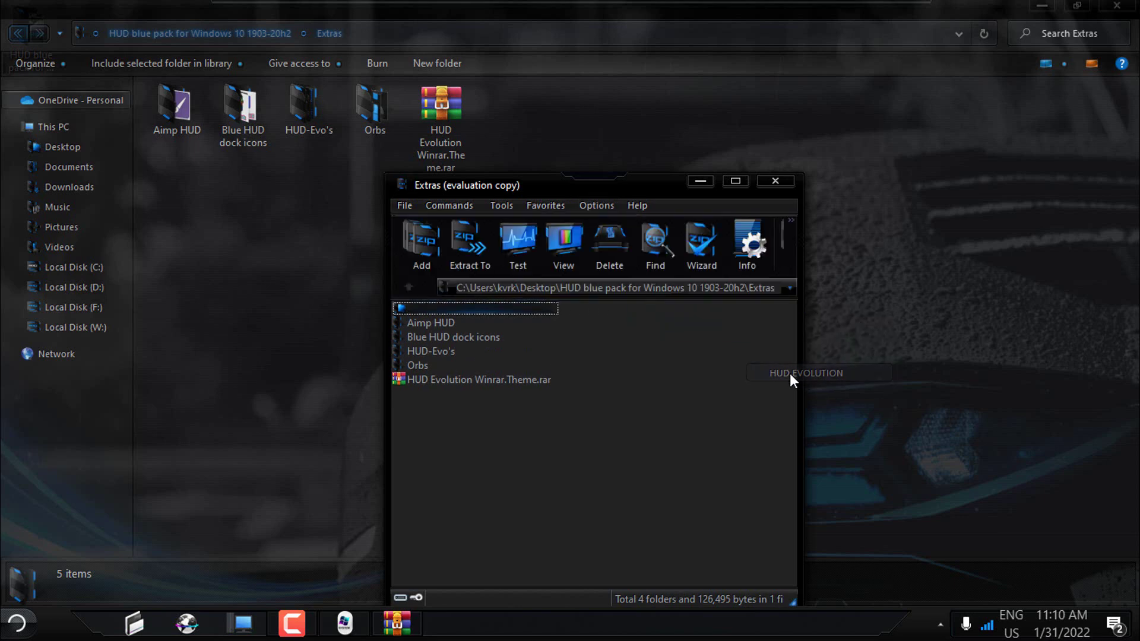
drag(586, 183, 615, 145)
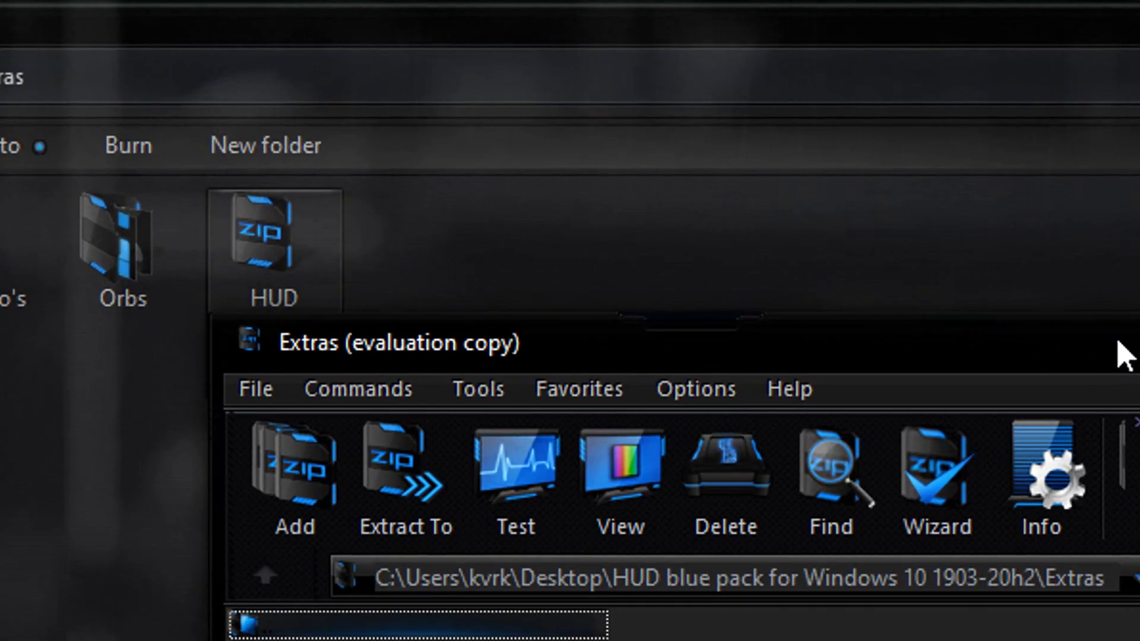
click(811, 147)
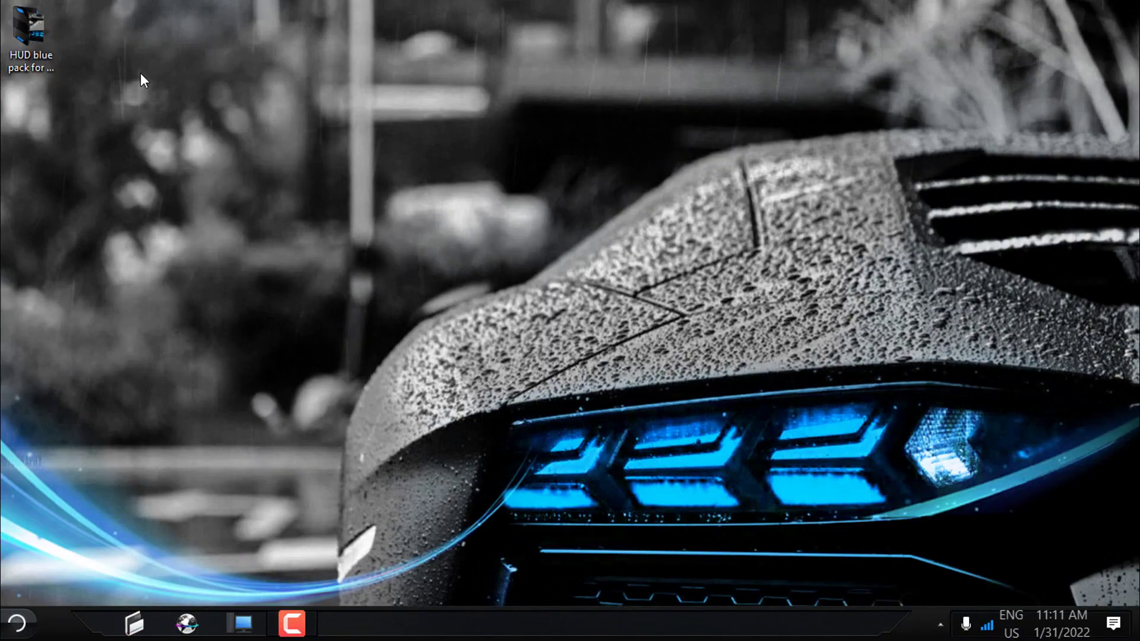
Step: Show the themed Start menu, then refresh the desktop
click(41, 51)
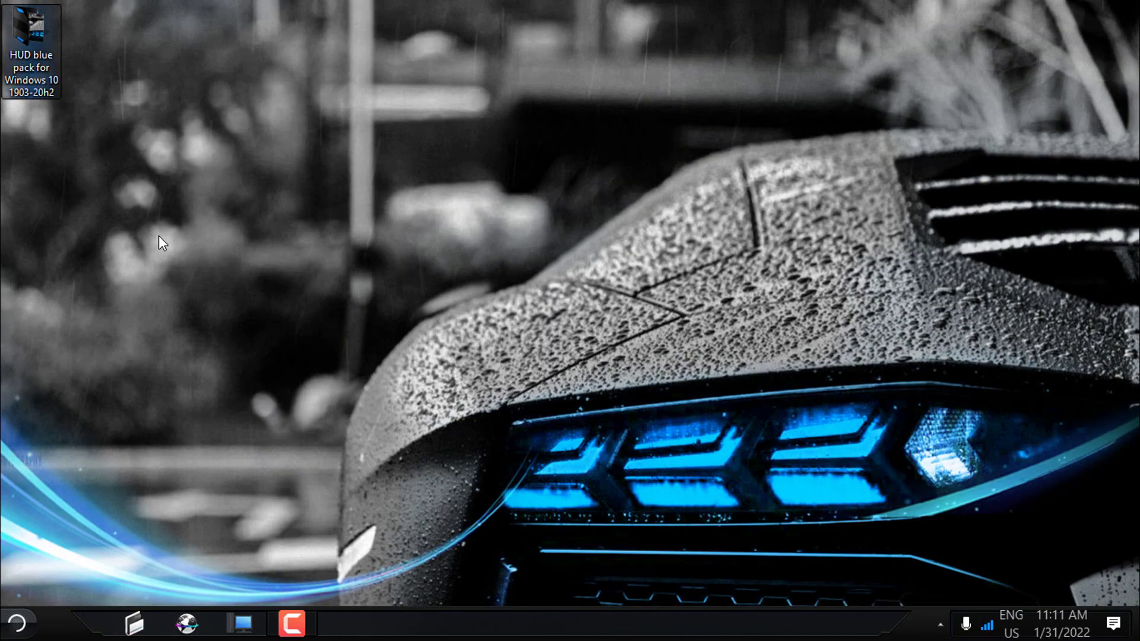
key(super)
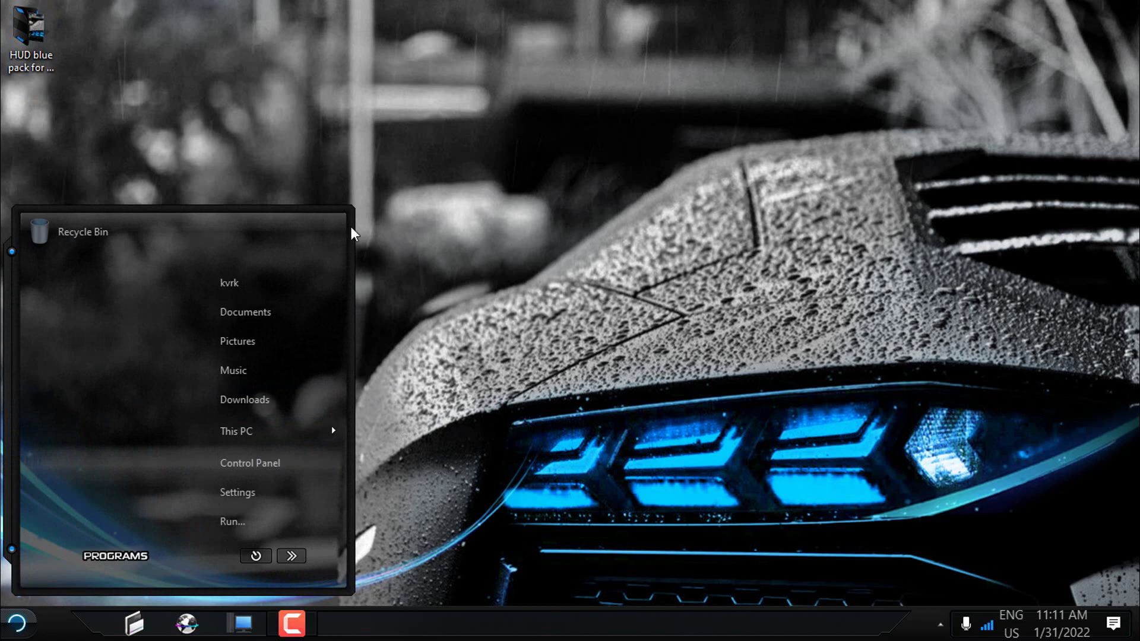
right_click(419, 244)
click(438, 293)
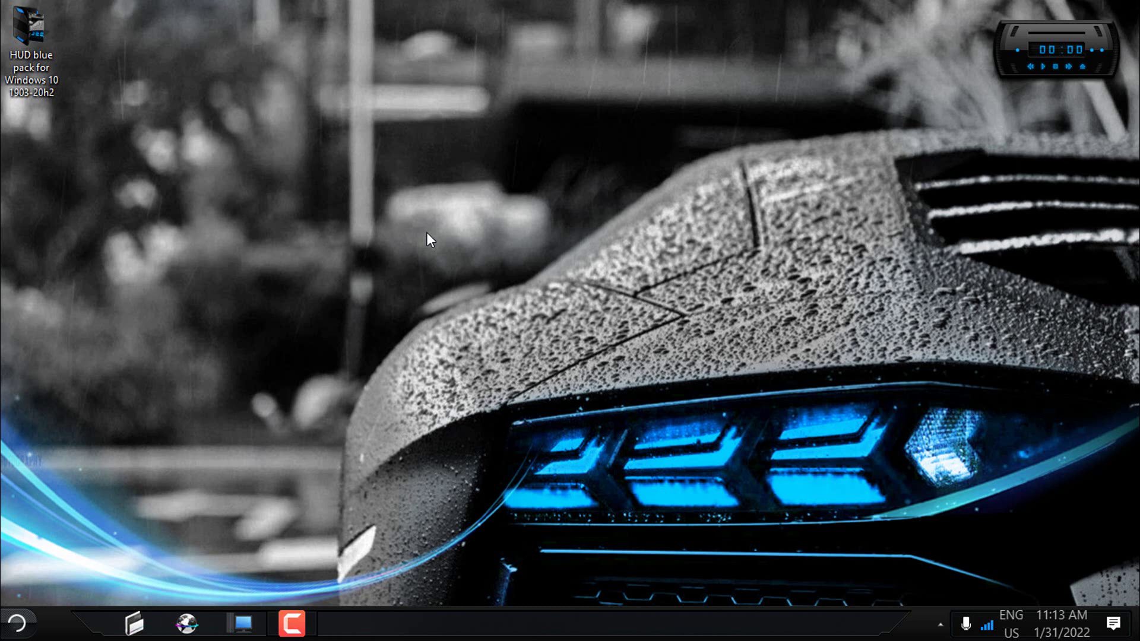
Step: Look through the installed themes in the Windows personalization settings, then close Settings
right_click(359, 246)
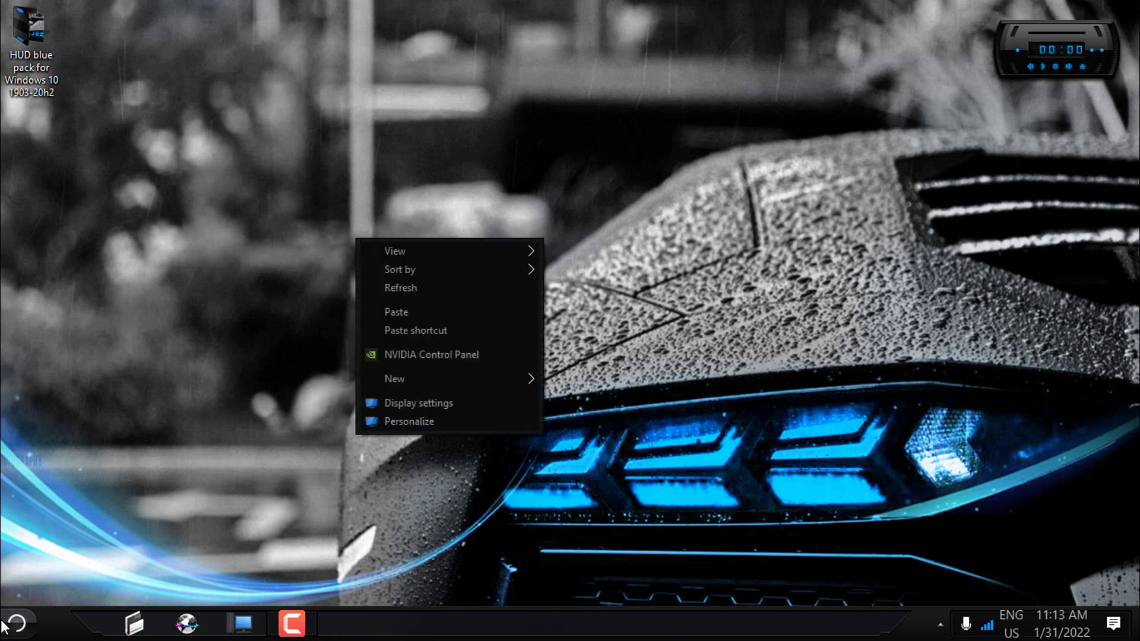
right_click(277, 370)
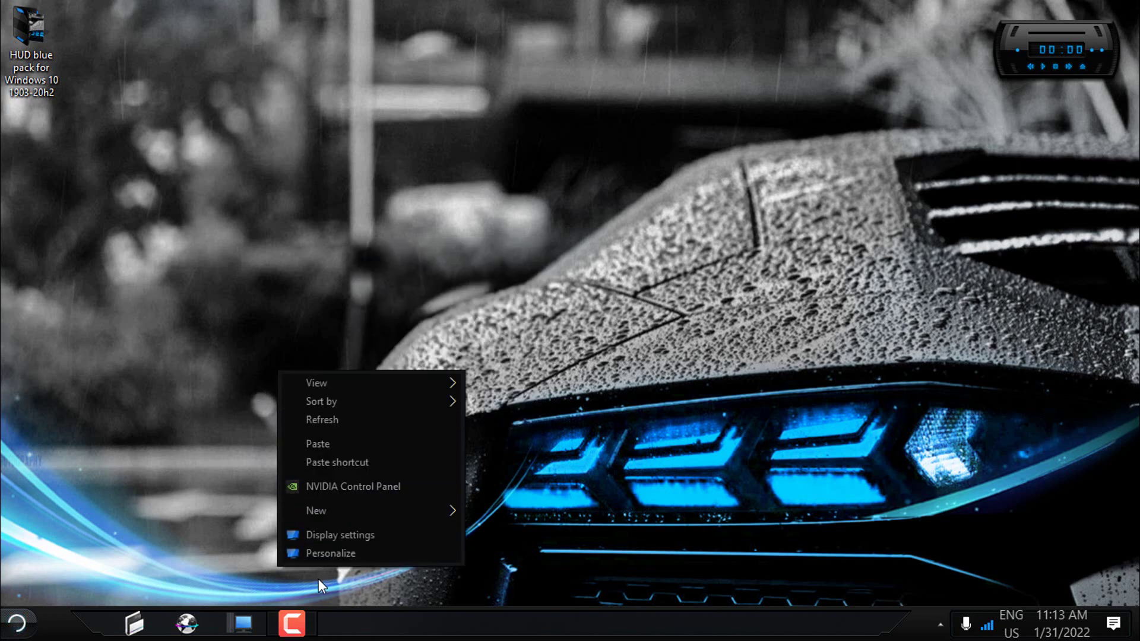
click(330, 554)
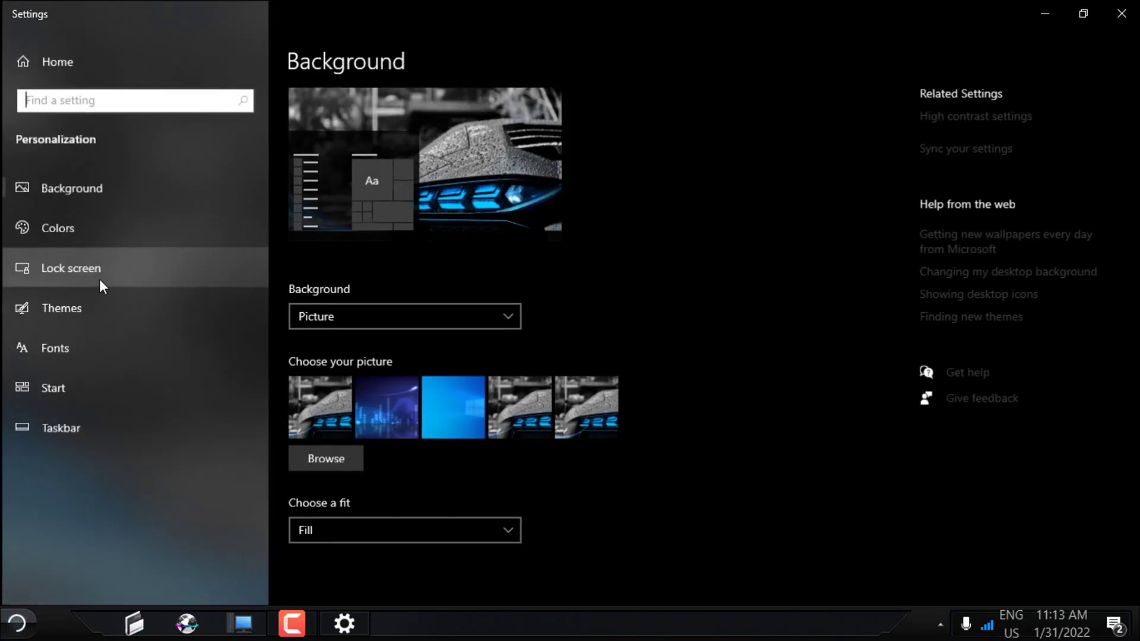
click(60, 308)
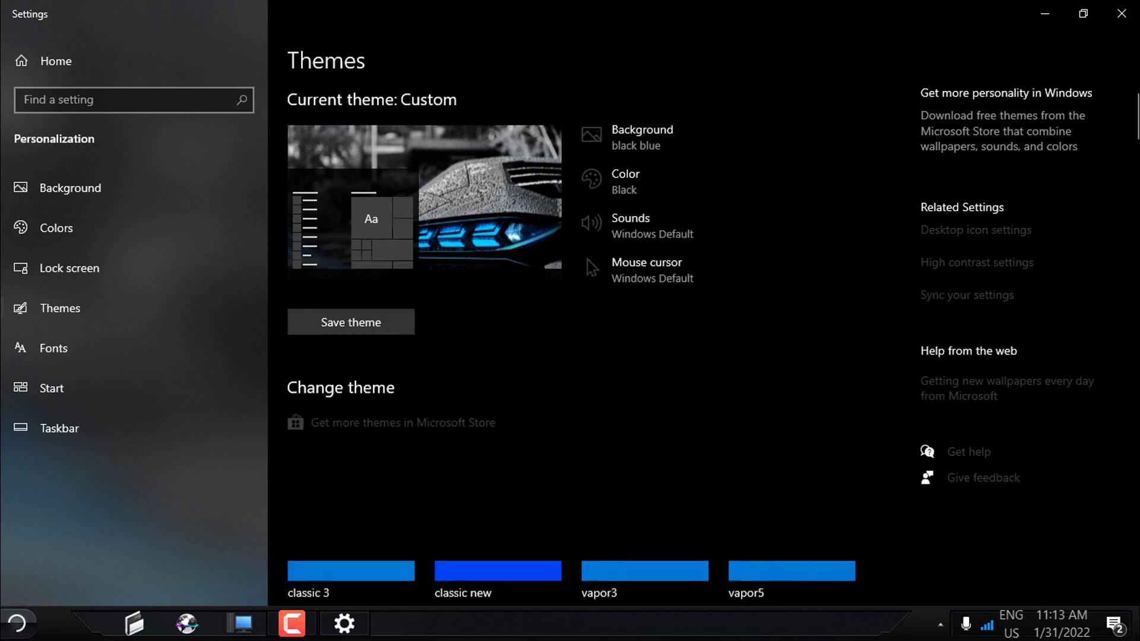
scroll(587, 258, down, 8)
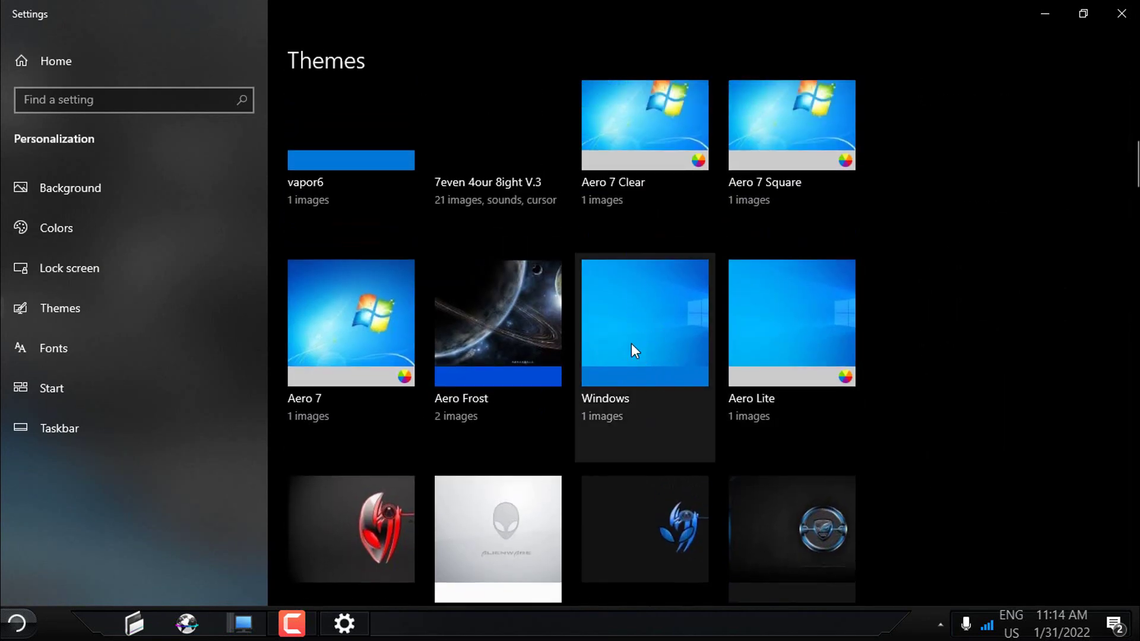
click(1122, 13)
Step: Look through the Start menu styles in StartIsBack's Appearance settings, then cancel the configuration
click(16, 622)
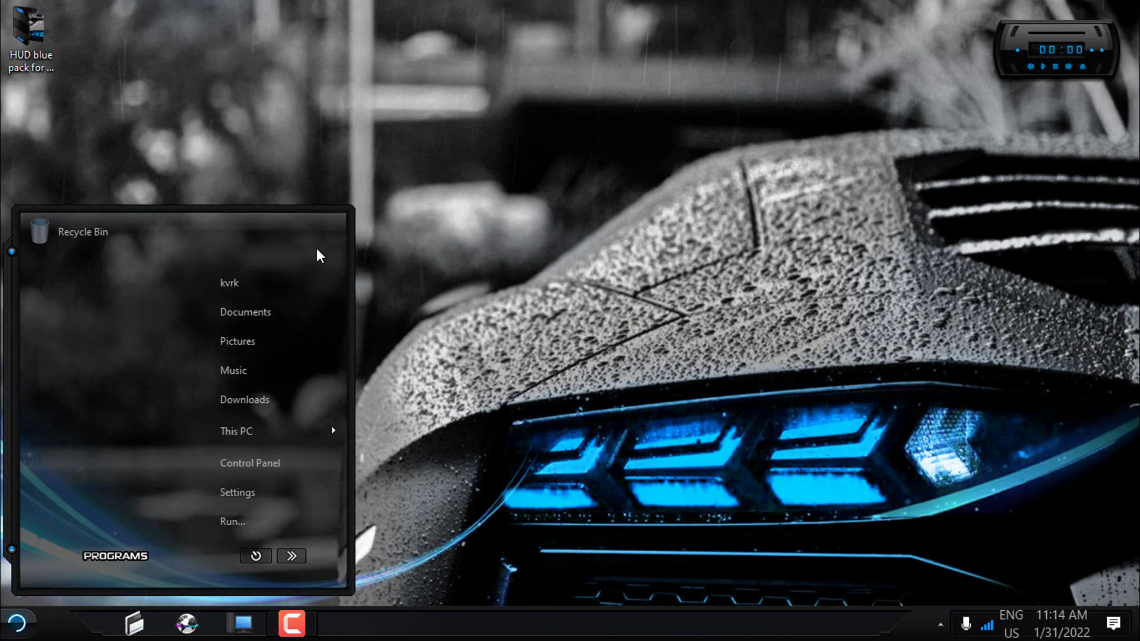
right_click(341, 245)
click(344, 251)
click(339, 149)
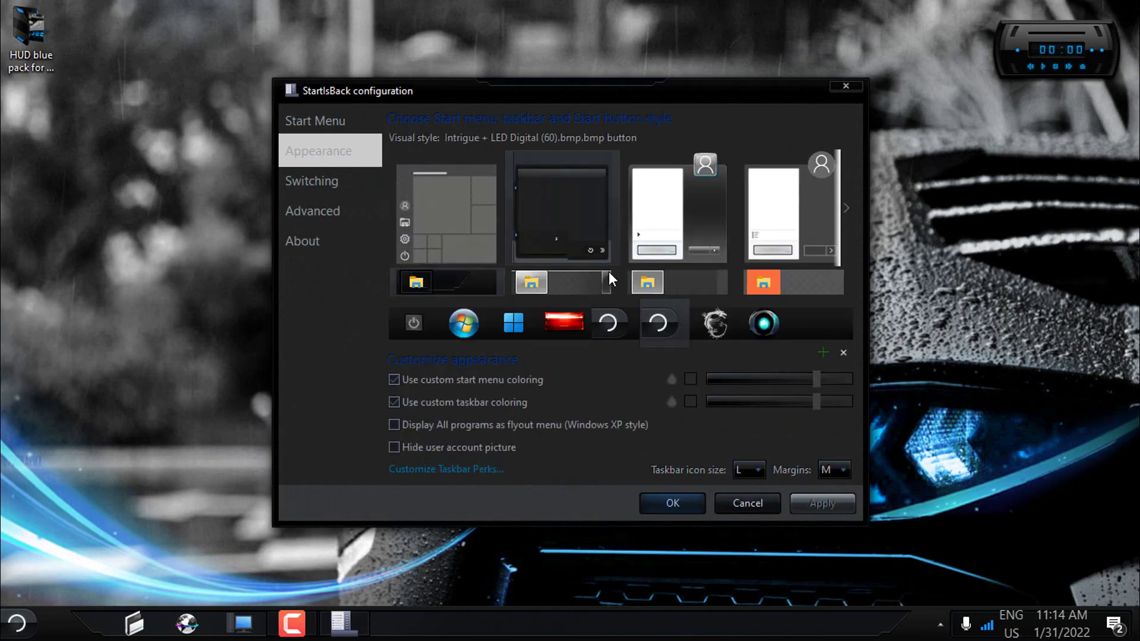
scroll(608, 272, down, 2)
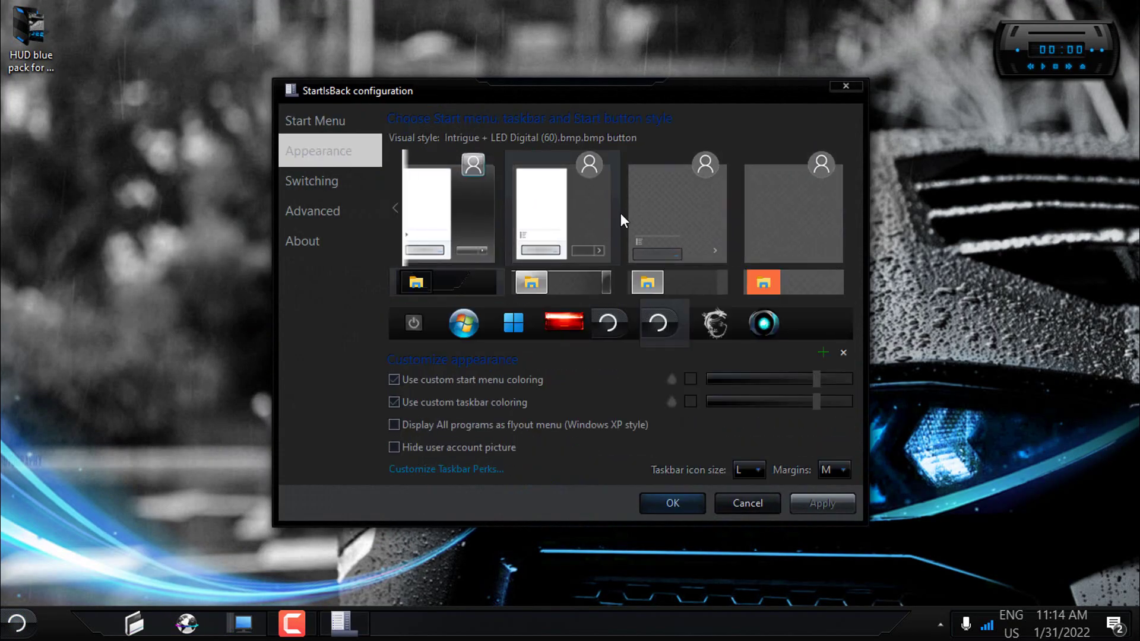
click(762, 505)
Step: Run 7tsp GUI v0.6(2019).exe as administrator from the theme pack's HUD Machine Icon Pack folder
double_click(37, 51)
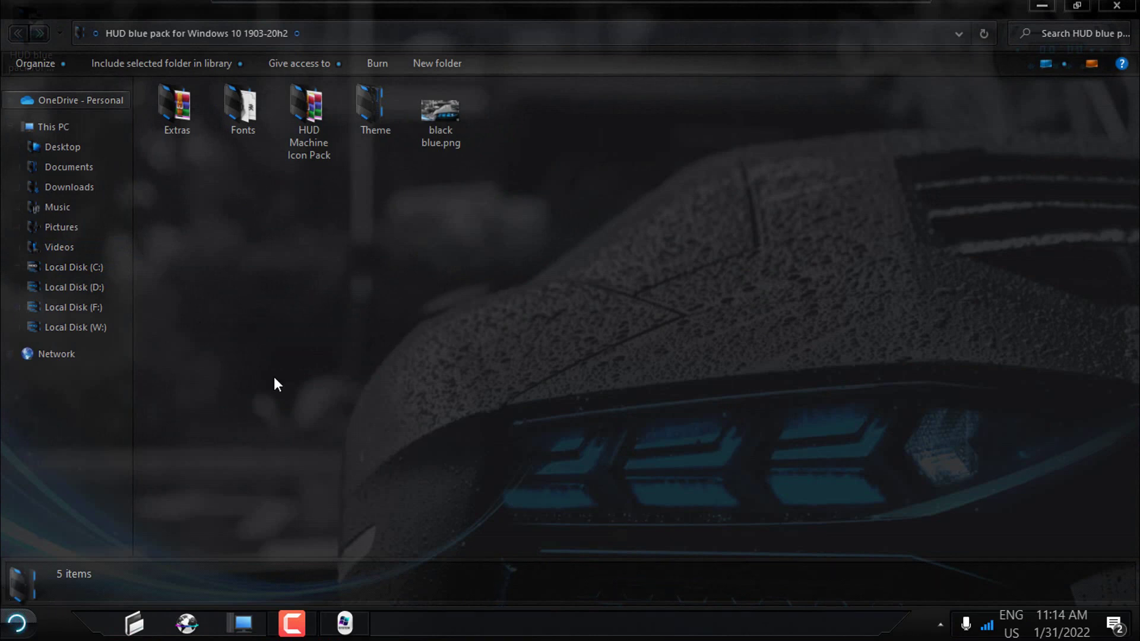
double_click(308, 127)
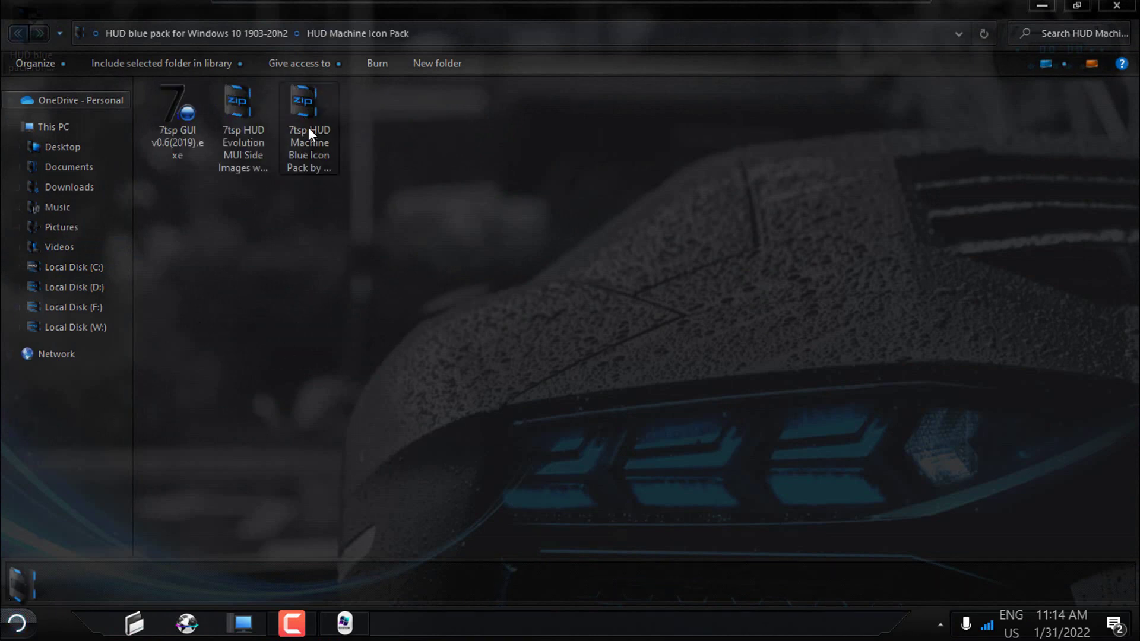
click(182, 113)
right_click(182, 113)
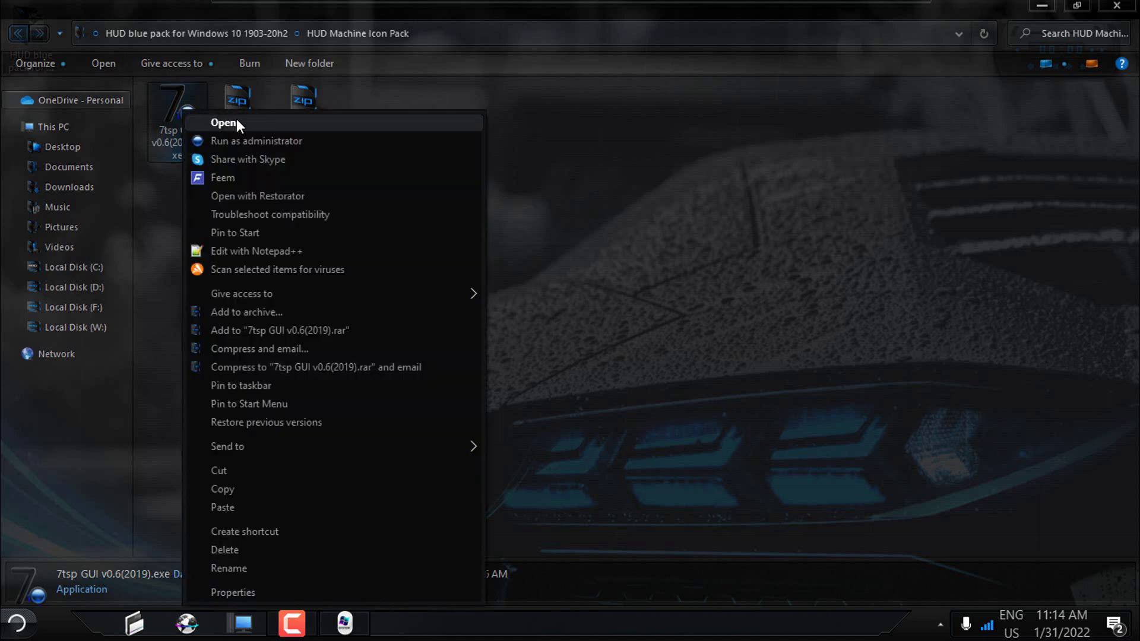
click(269, 140)
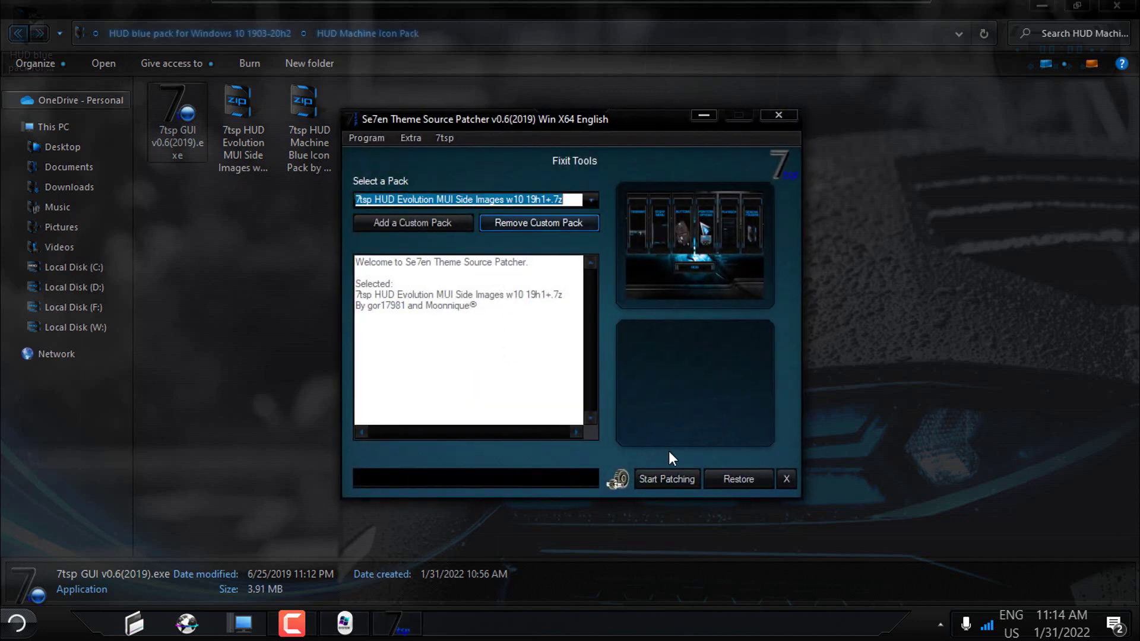
Step: Examine the patcher's restore options and cancel them, then close the patcher and the icon pack folder
click(739, 482)
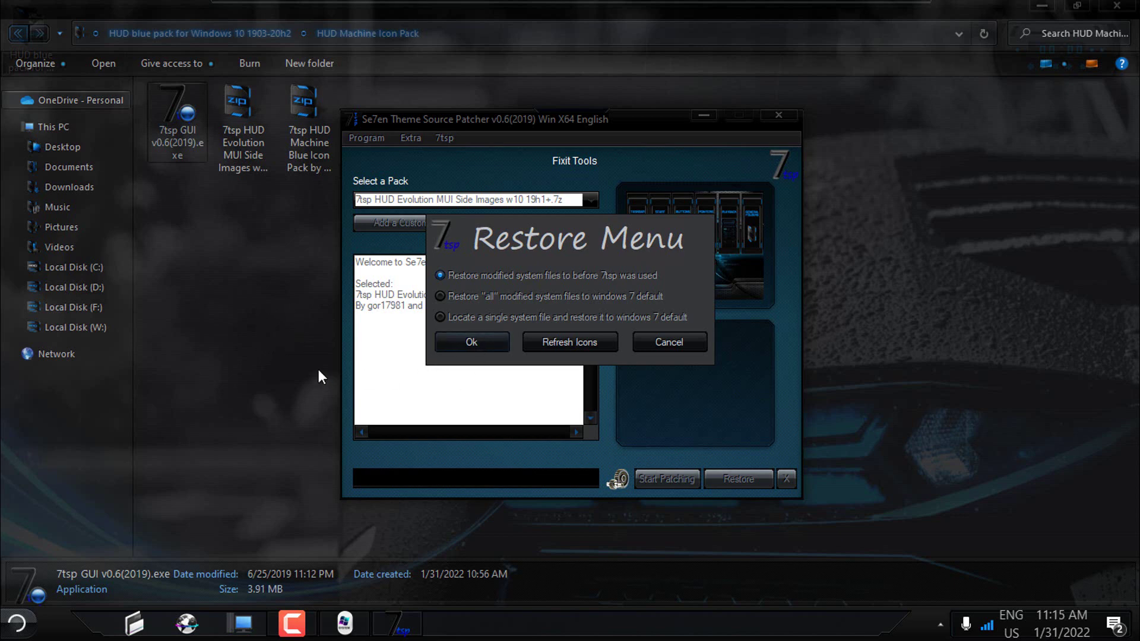
click(669, 343)
click(778, 115)
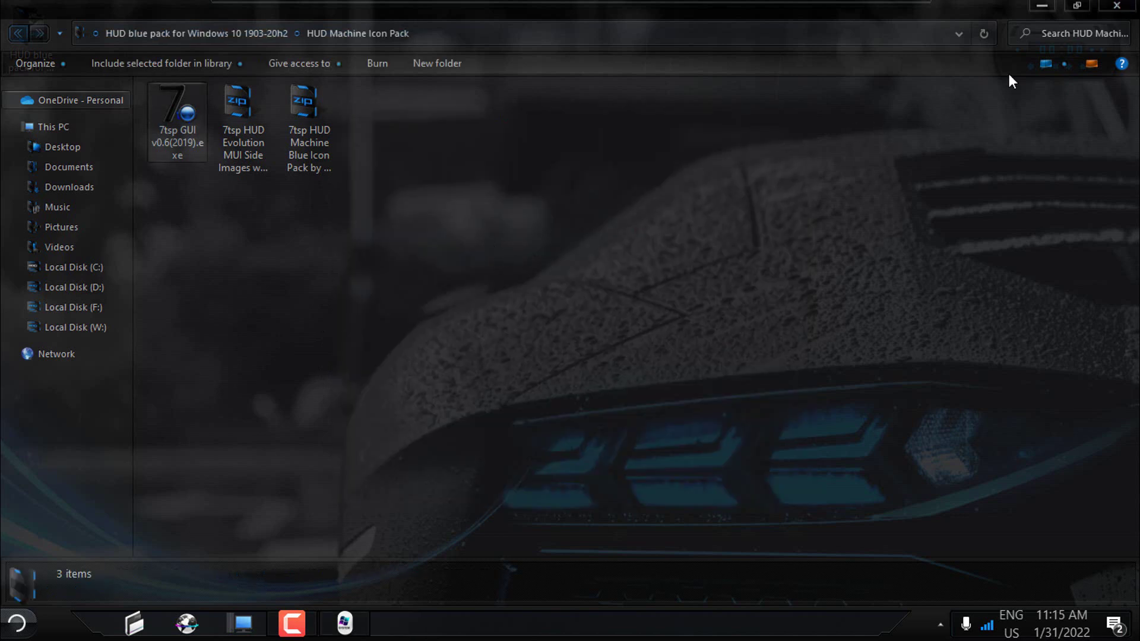
click(1111, 8)
key(super)
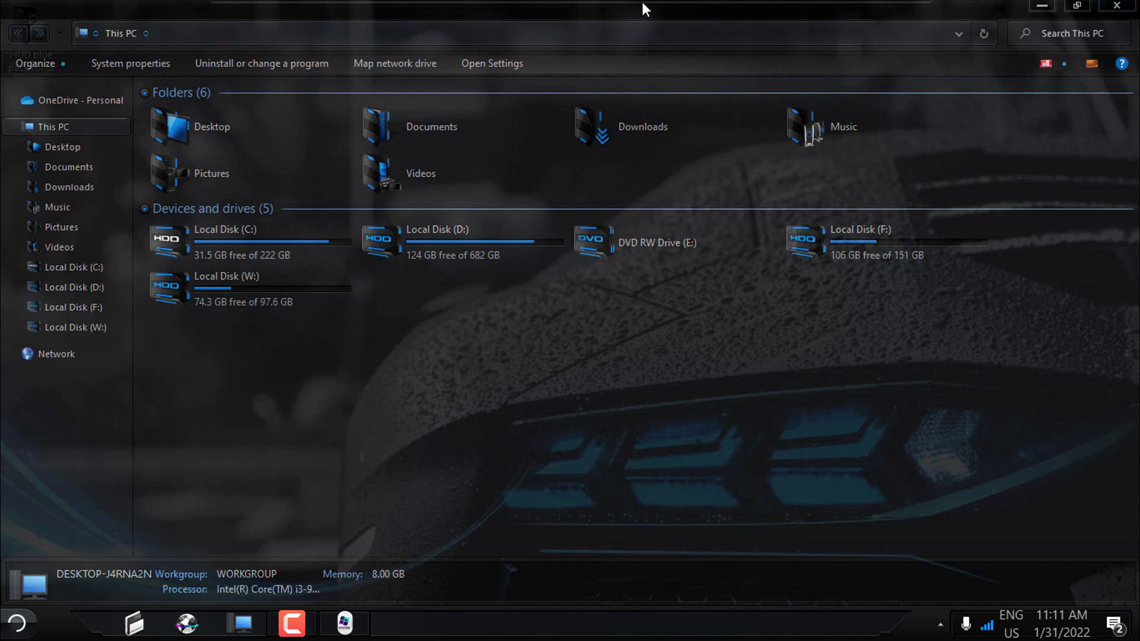
mouse_move(643, 1)
mouse_down()
mouse_move(540, 35)
mouse_move(662, 2)
mouse_up()
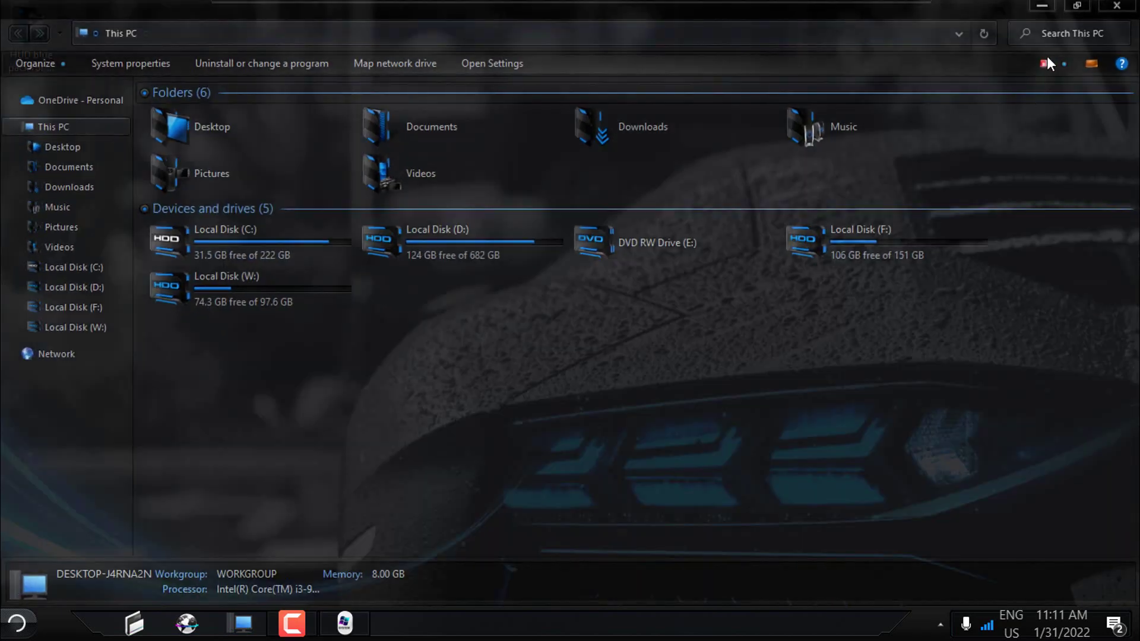
Step: Launch AIMP from the dock and place its player beside the Control Panel window, which is moved and narrowed to make room
drag(1004, 6, 618, 2)
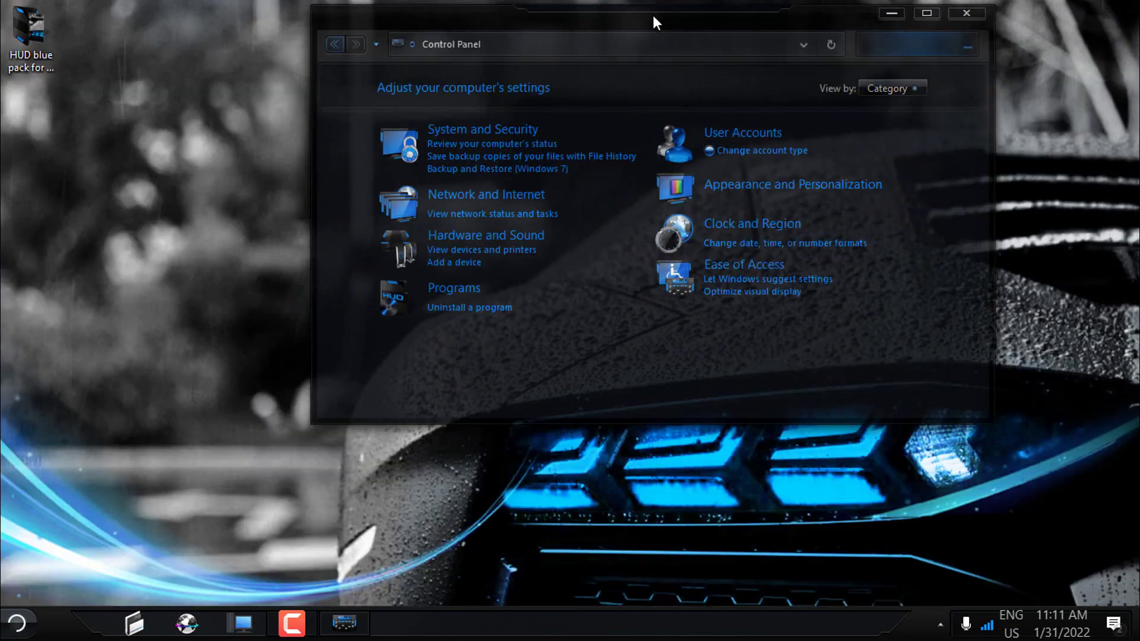
drag(653, 17, 349, 24)
drag(689, 432, 552, 386)
click(882, 579)
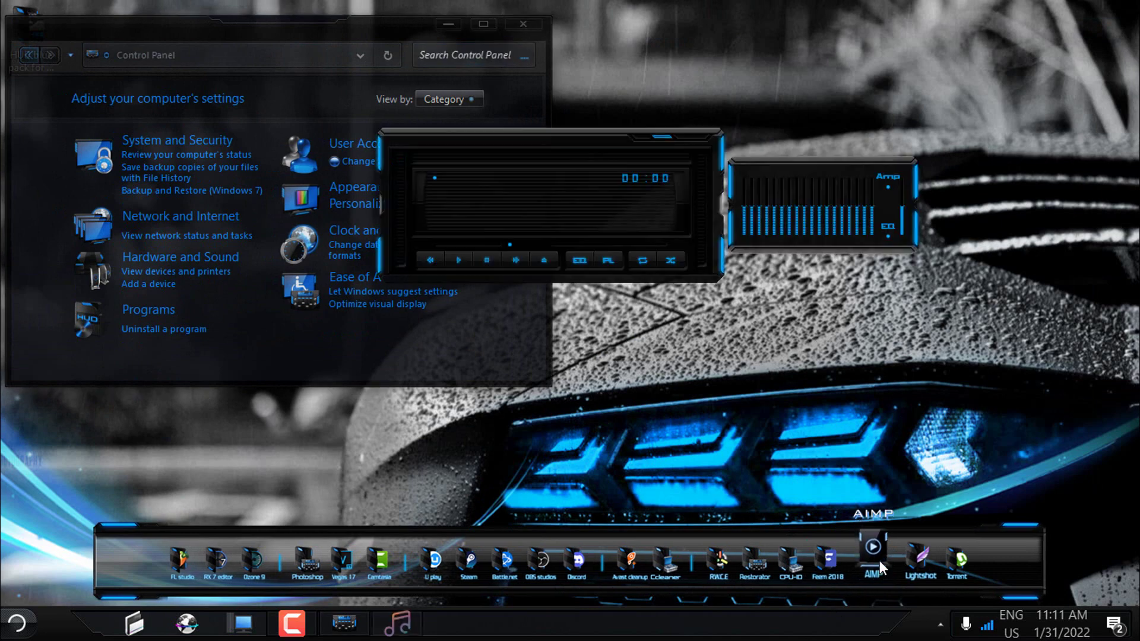
drag(549, 130, 724, 30)
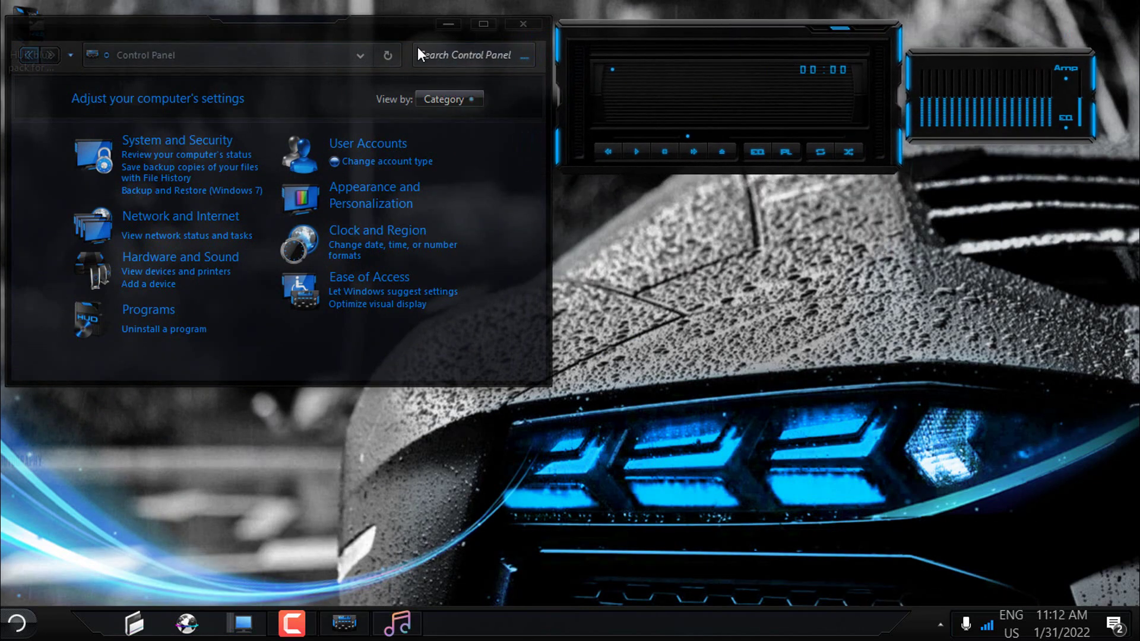
drag(547, 237, 490, 237)
Step: Open Local Disk (C:), go to This PC in the same window and fit that window below the AIMP player
key(super)
mouse_move(265, 433)
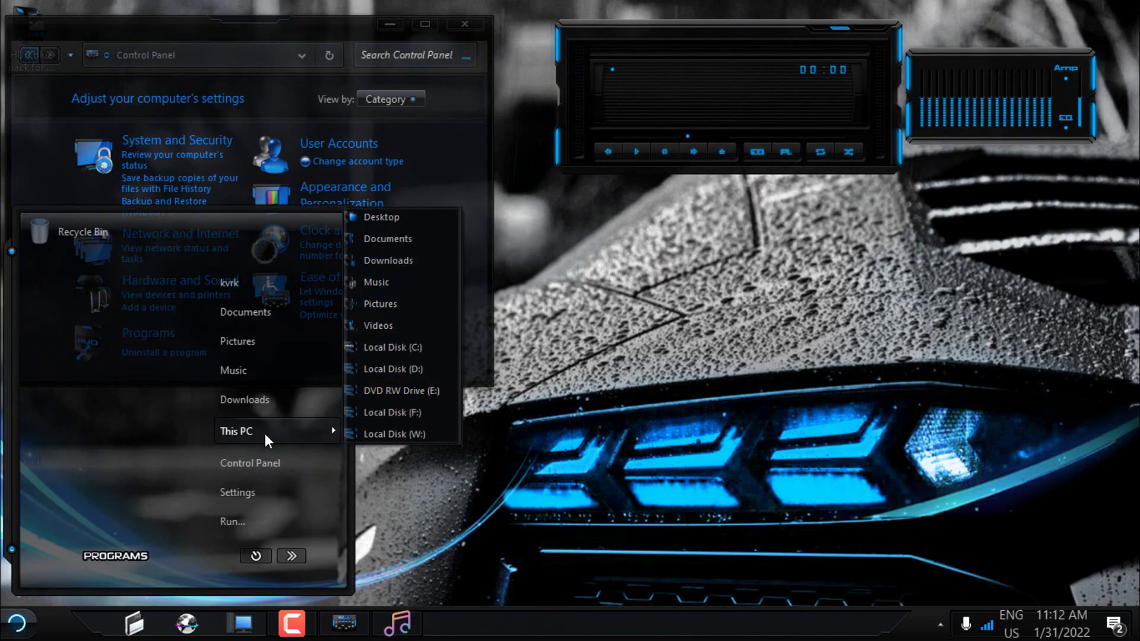
click(419, 343)
click(397, 342)
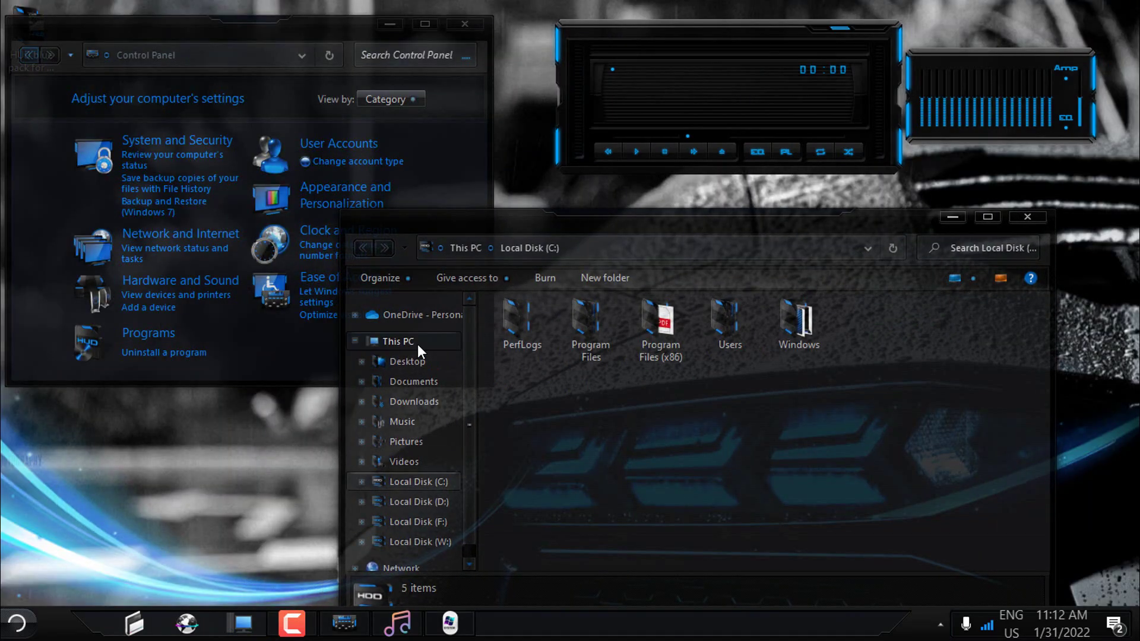
drag(380, 220, 412, 271)
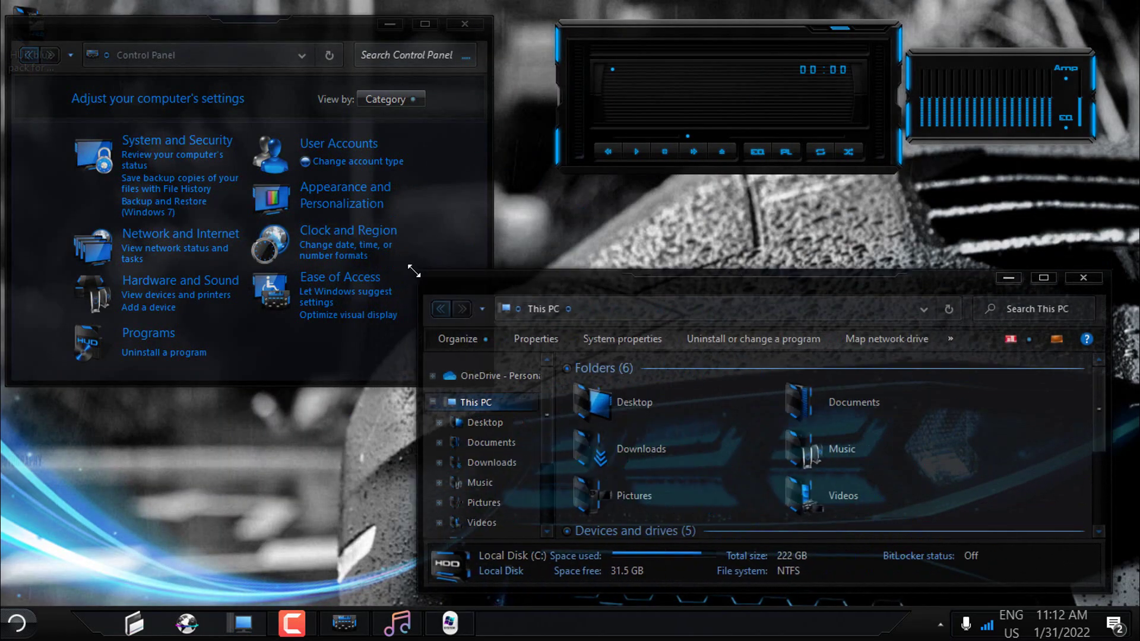
key(alt+Tab)
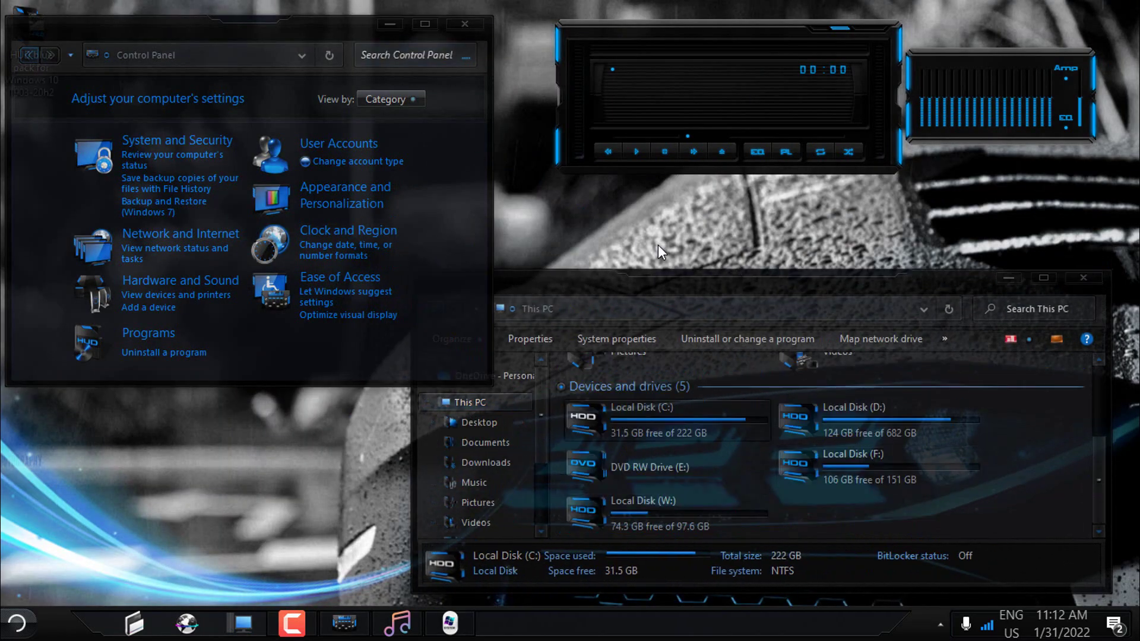
Step: Open the system properties of This PC, move that window clear, and close the This PC and Control Panel windows
right_click(944, 349)
click(1045, 501)
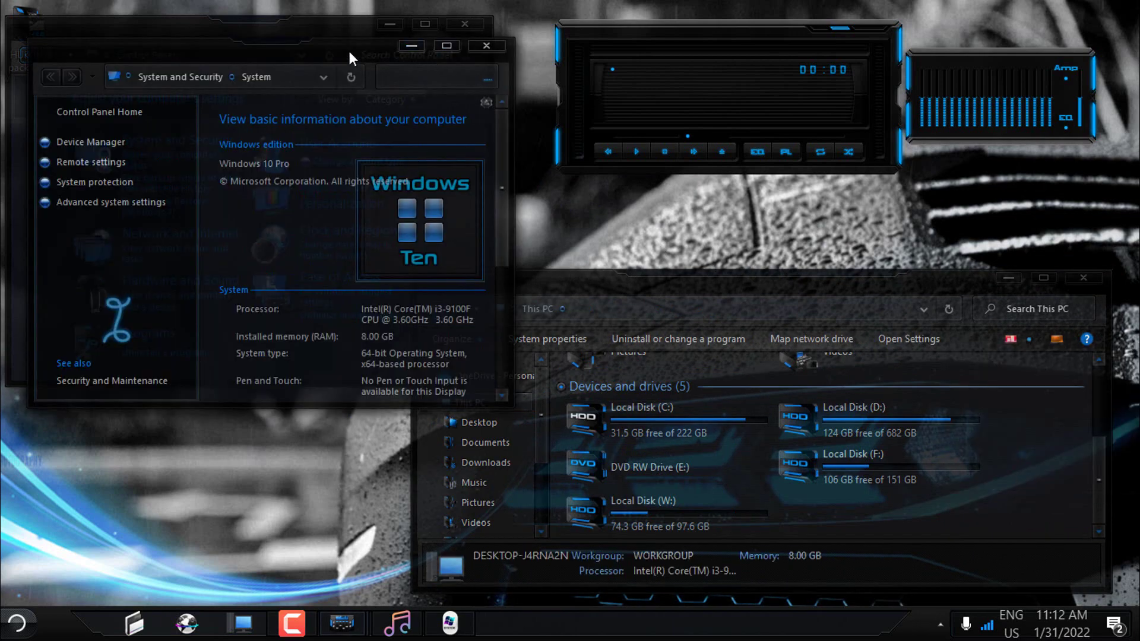
drag(349, 52, 494, 185)
click(1083, 278)
click(465, 25)
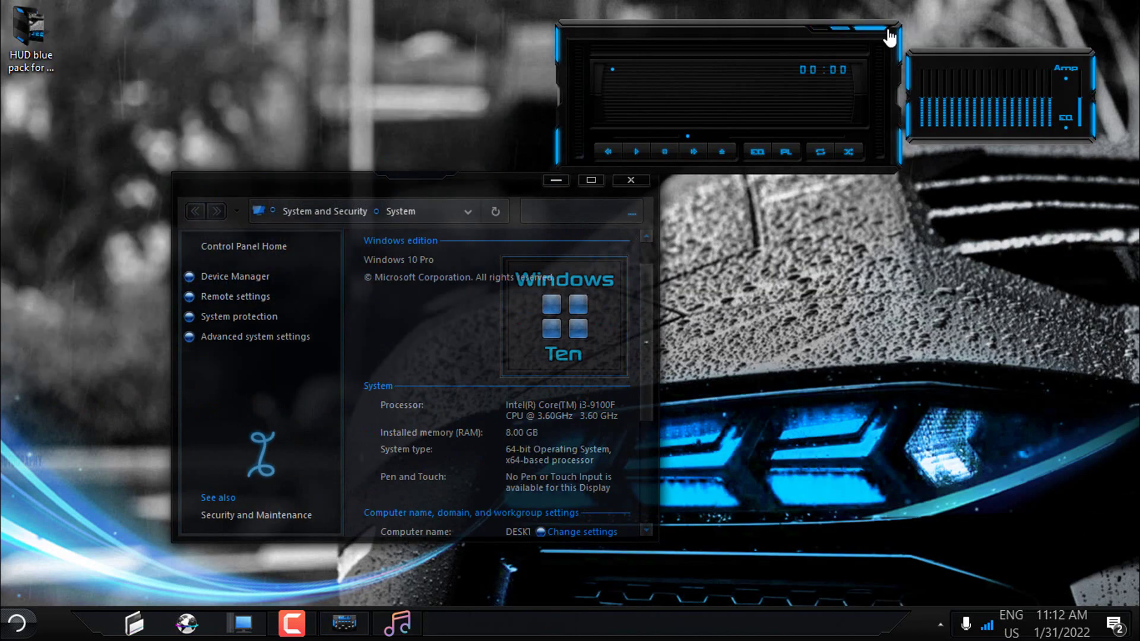
Step: View the System window maximized, switch AIMP to its compact player, and close the System window
key(super+Up)
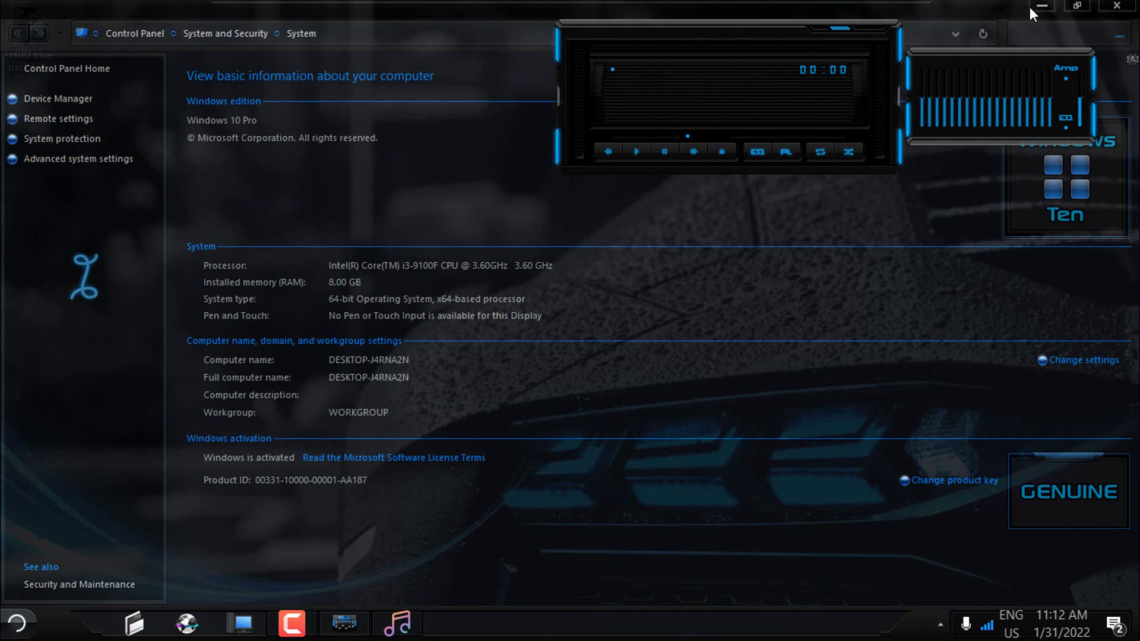
click(840, 28)
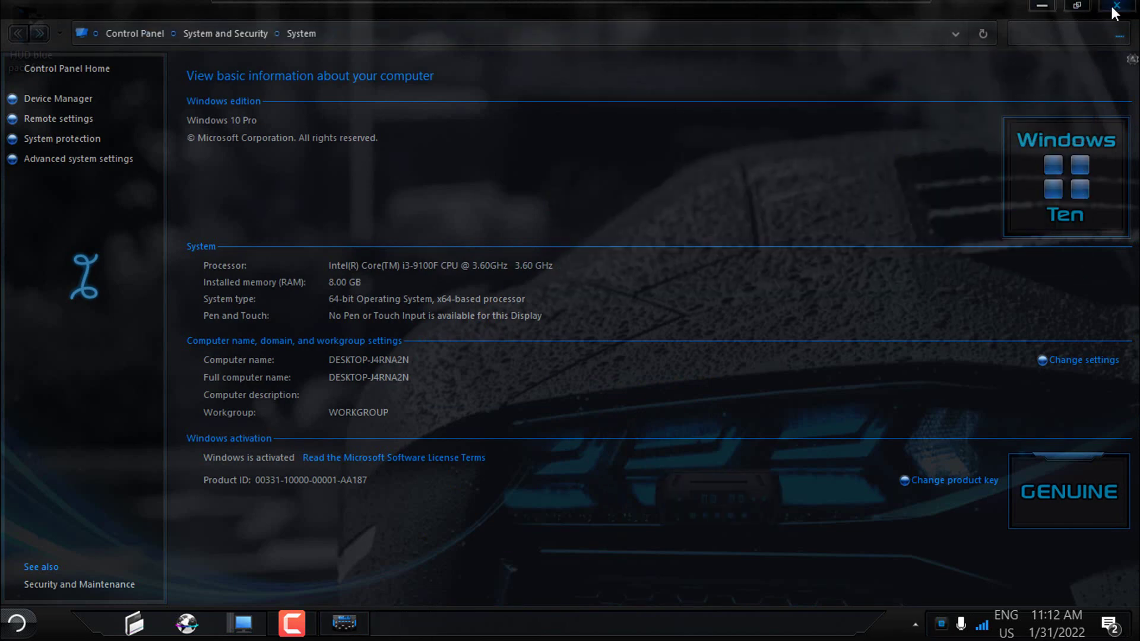
click(1115, 7)
Step: Restore AIMP's full player from its tray icon, then switch to the compact player and place it in the desktop's upper-right corner
click(929, 628)
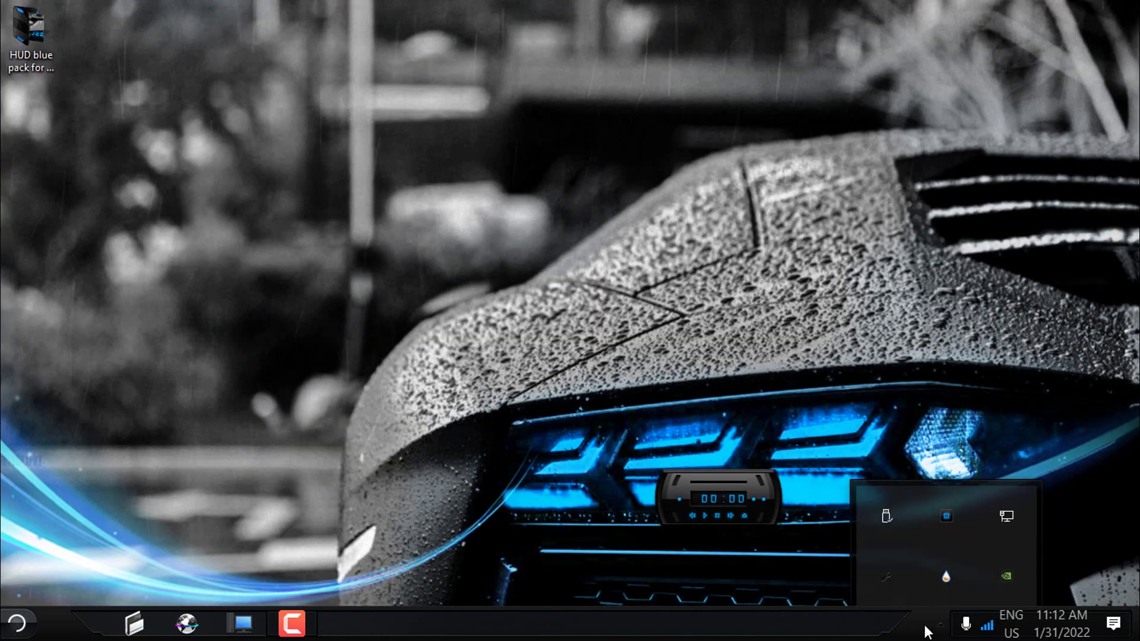
click(948, 516)
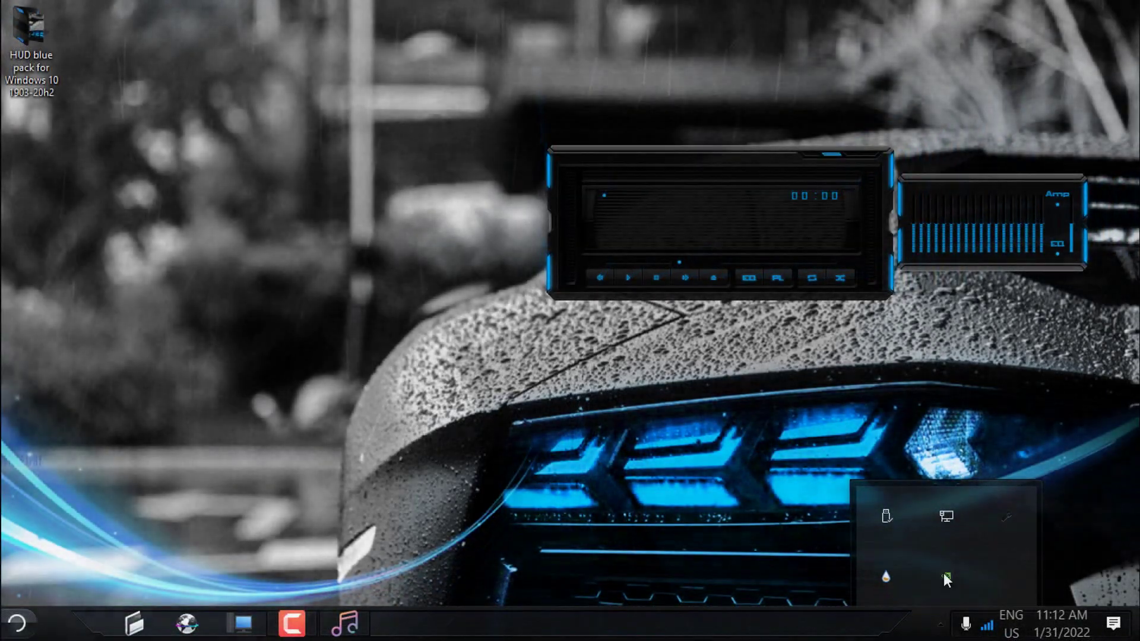
click(1061, 628)
click(1061, 628)
drag(831, 154, 800, 130)
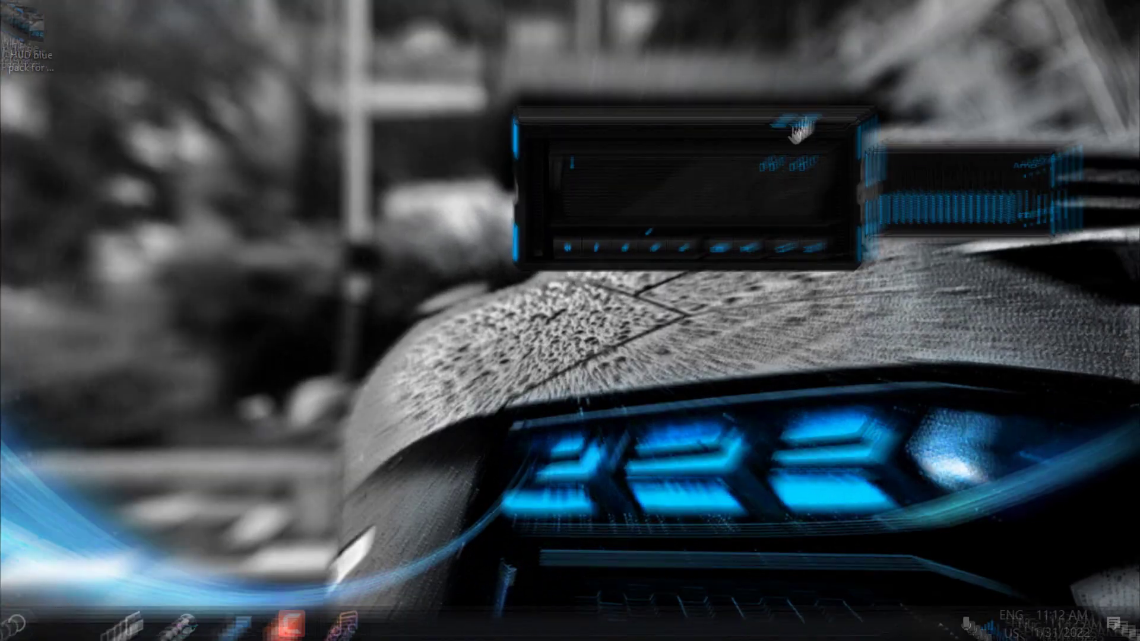
click(800, 128)
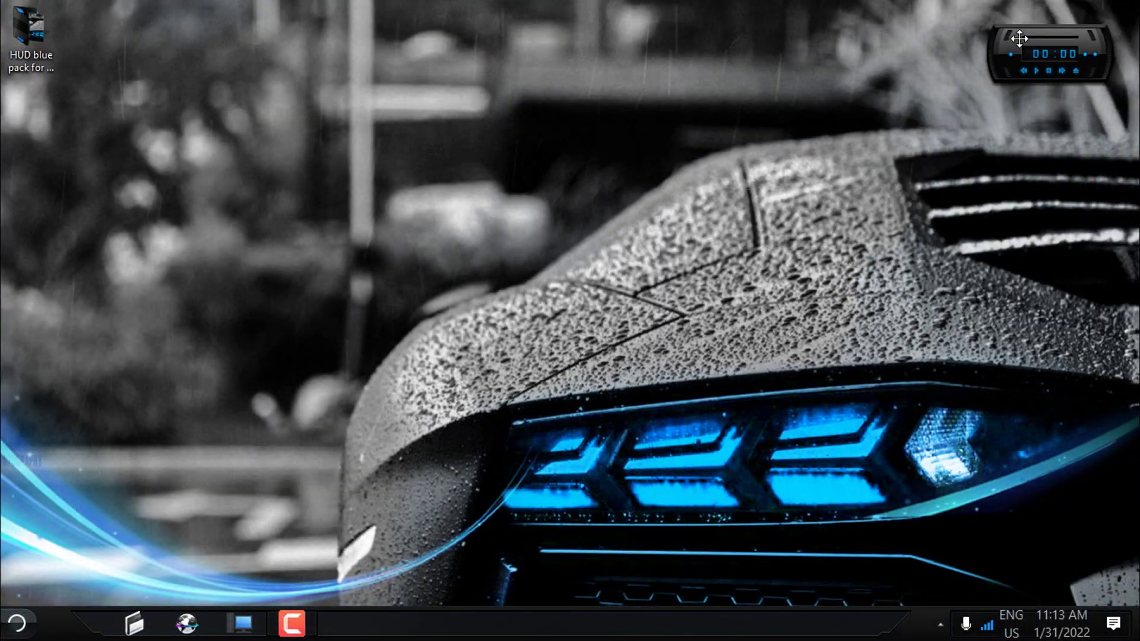
Step: Refresh the desktop and display the themed Start menu
right_click(227, 130)
click(262, 184)
right_click(262, 184)
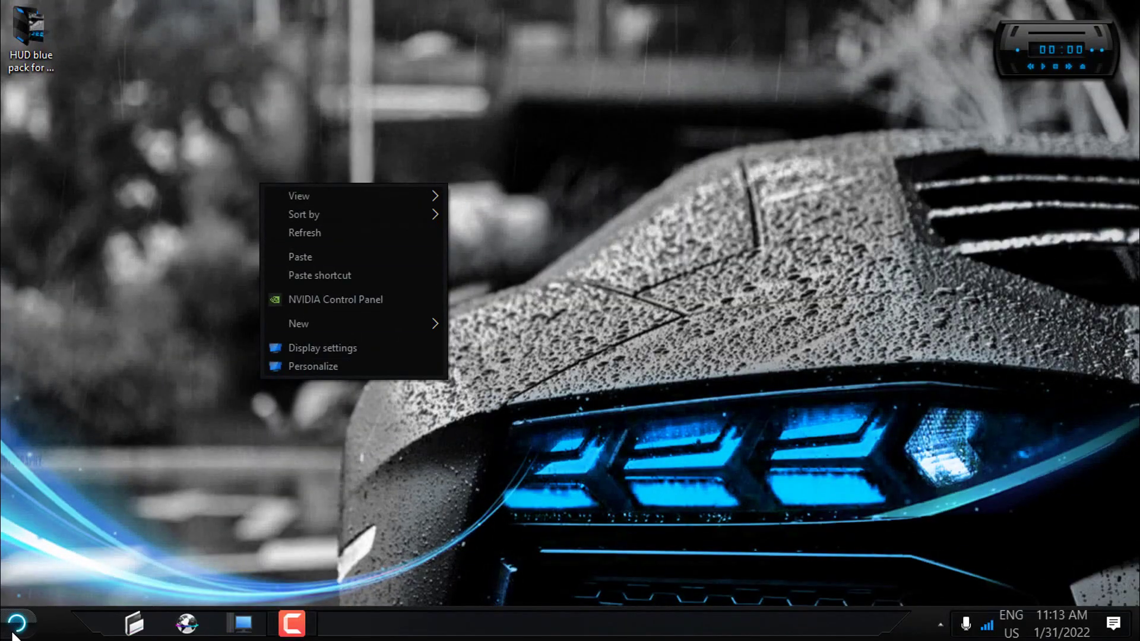
click(286, 234)
key(super)
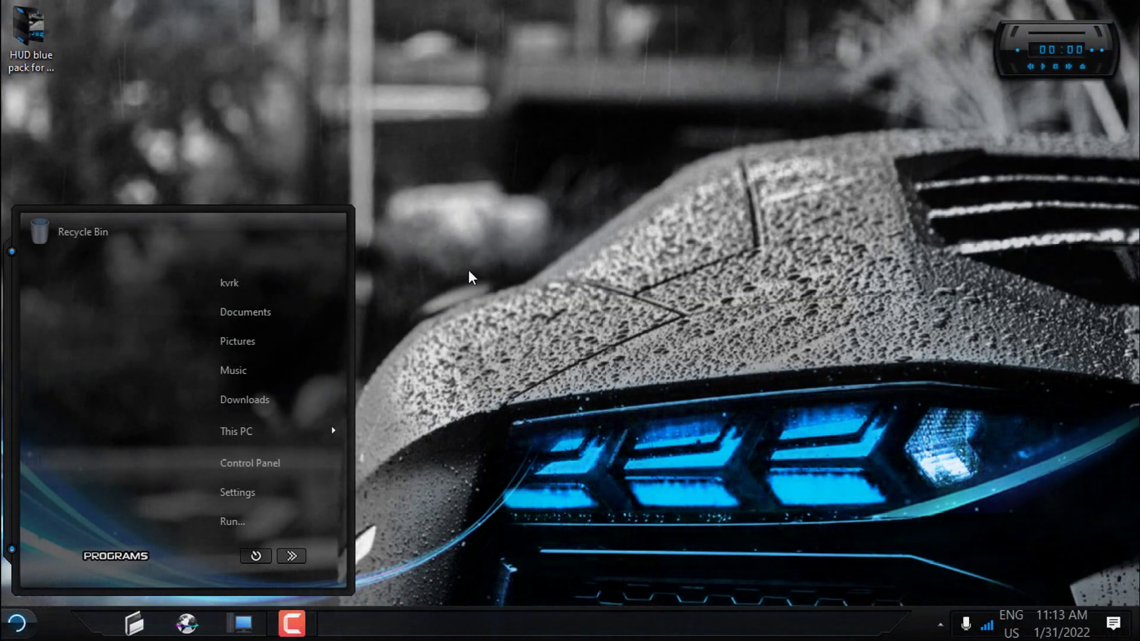
Step: Open This PC, collapse its Folders group, view the drives in the maximized window, and close it
key(super+e)
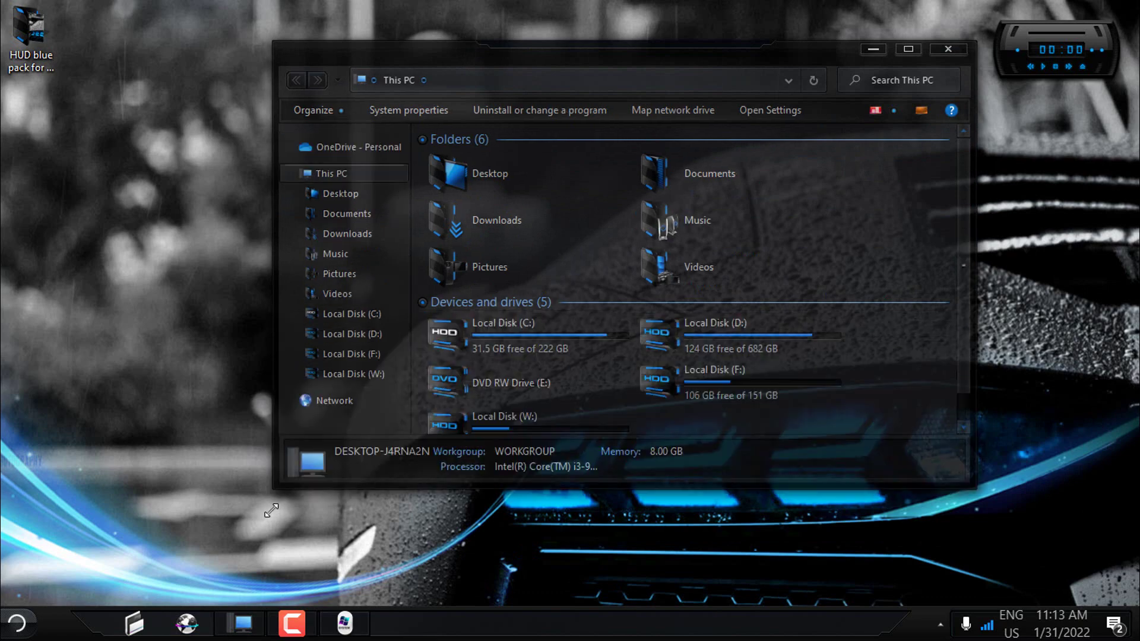
click(346, 139)
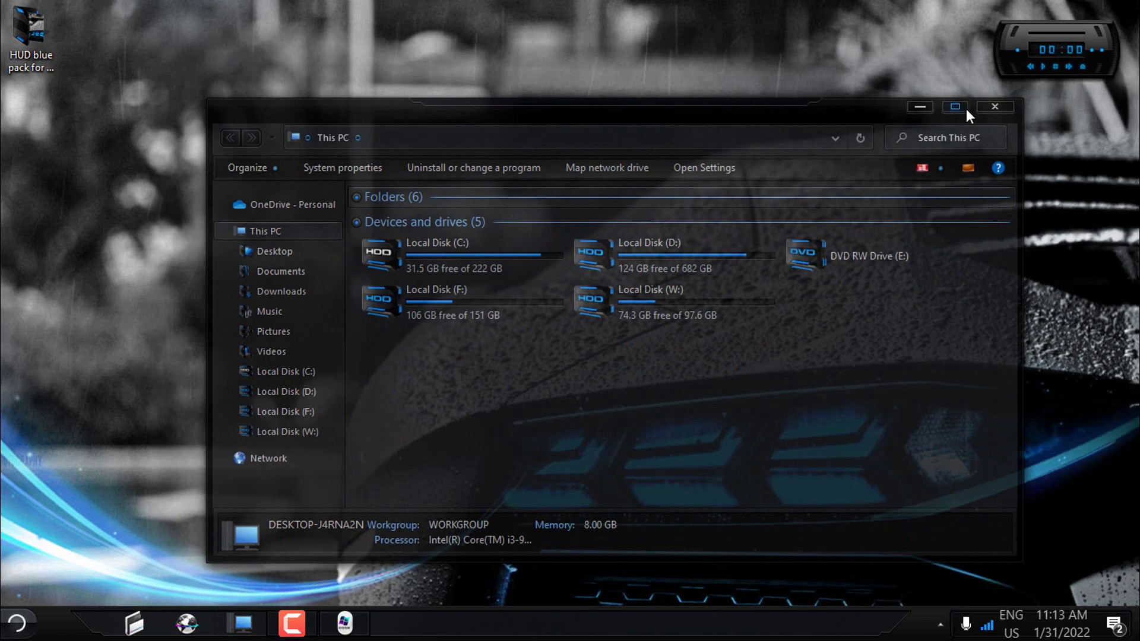
click(966, 105)
click(1116, 5)
Step: Show the Start menu once more over the bare desktop, then dismiss it and refresh the desktop
right_click(140, 106)
key(super)
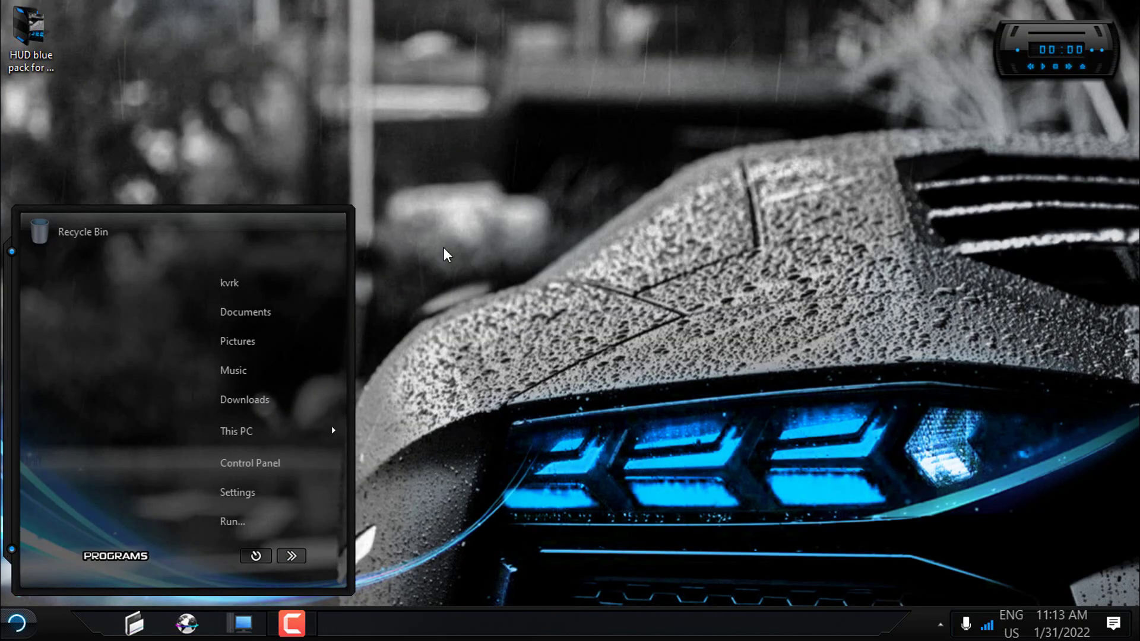
right_click(443, 247)
click(436, 237)
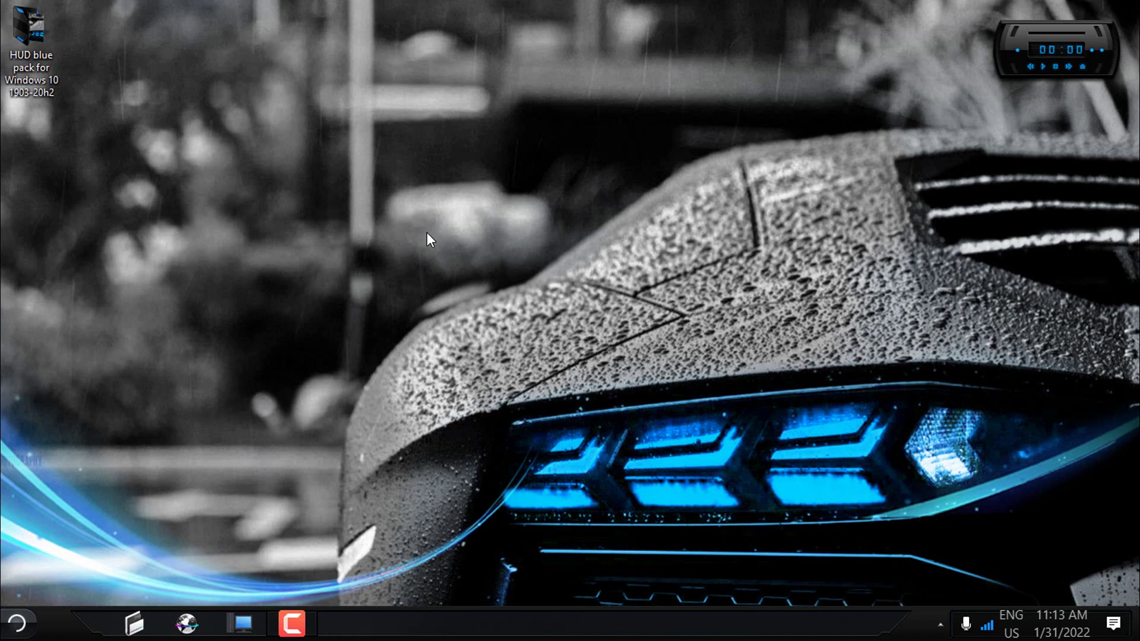
Step: Open Control Panel and switch its items to the Large icons view
key(super)
click(272, 468)
click(825, 77)
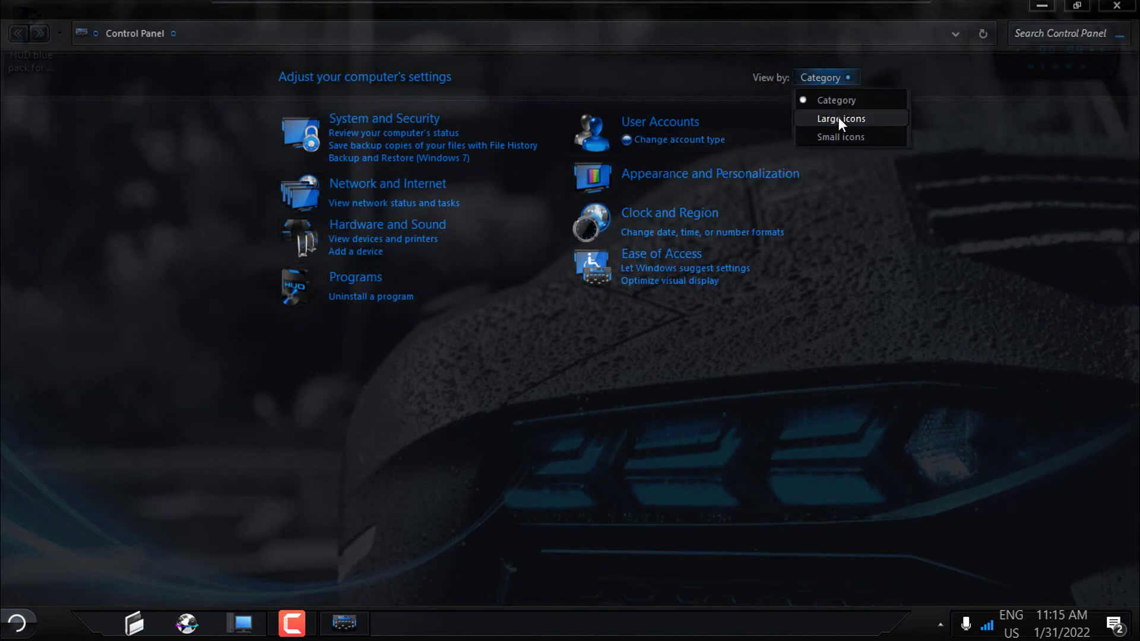
click(838, 117)
Step: View the File History page, return to all Control Panel items, and check the File History item's context options
click(515, 227)
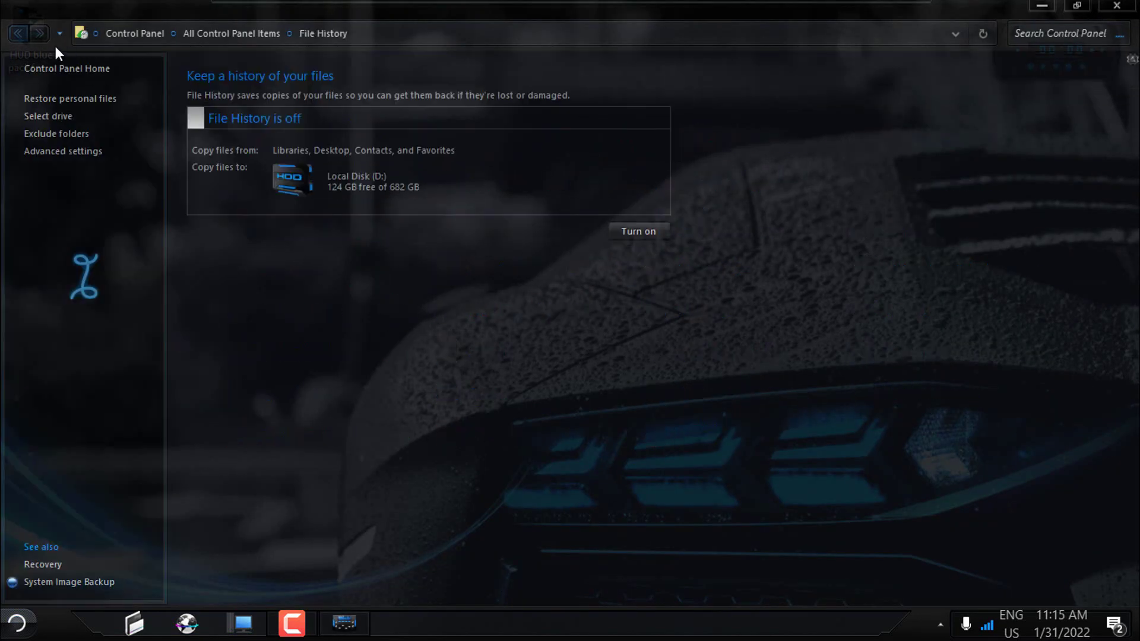
click(19, 34)
right_click(506, 232)
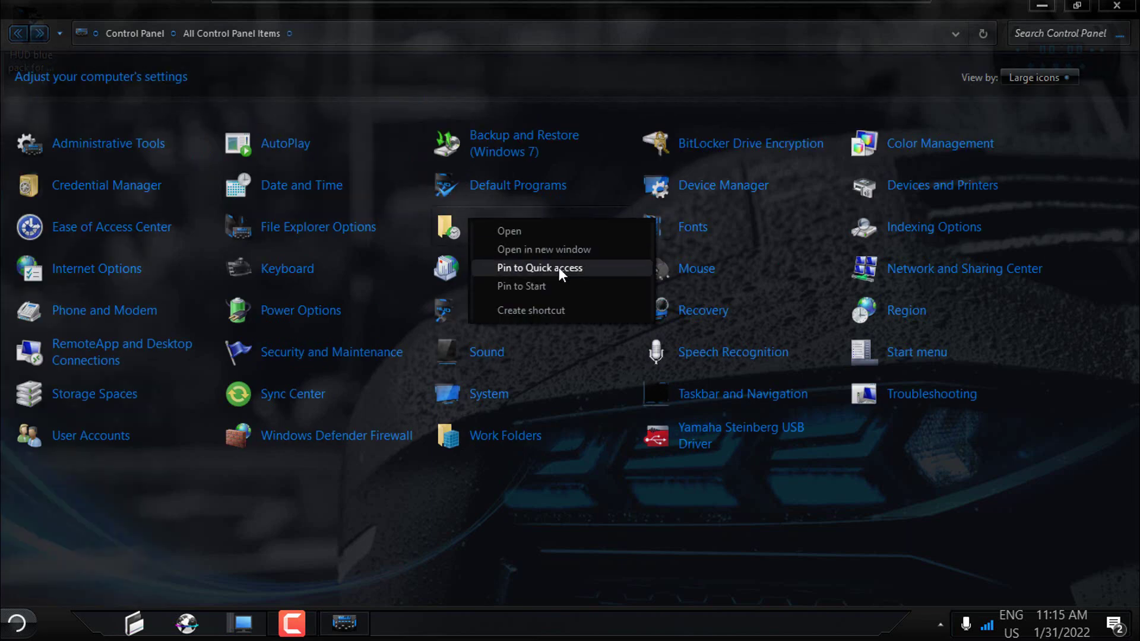
Step: Open File Explorer Options, Keyboard Properties and Mouse Properties, and cascade the three dialogs so their HUD side graphics can be compared
click(299, 234)
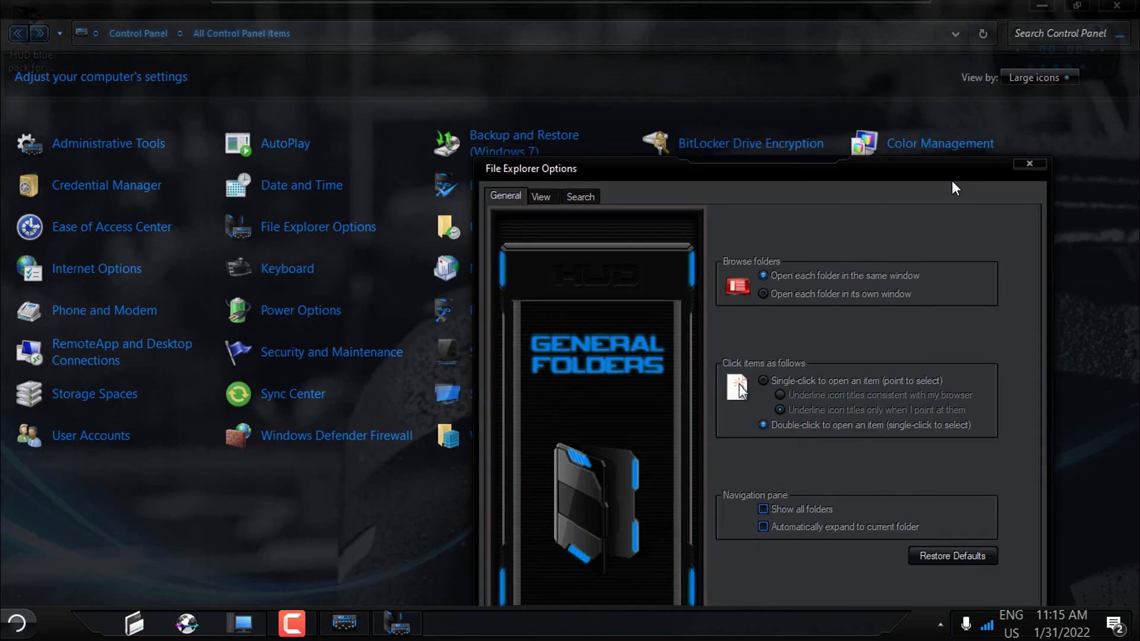
click(297, 272)
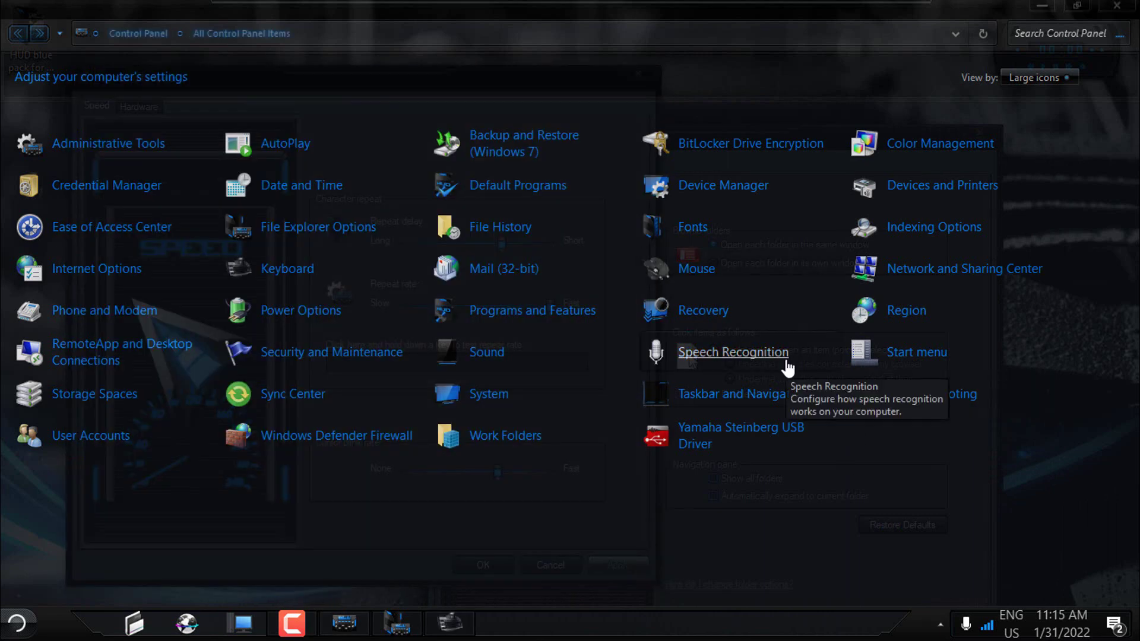
click(696, 269)
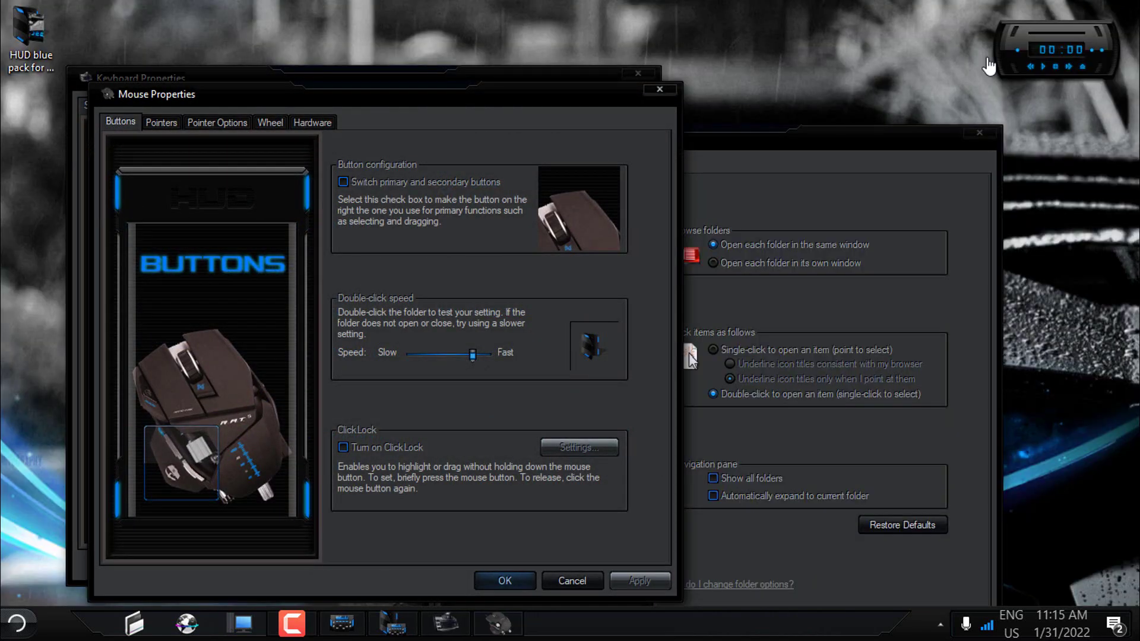
drag(509, 92, 808, 96)
drag(365, 80, 304, 25)
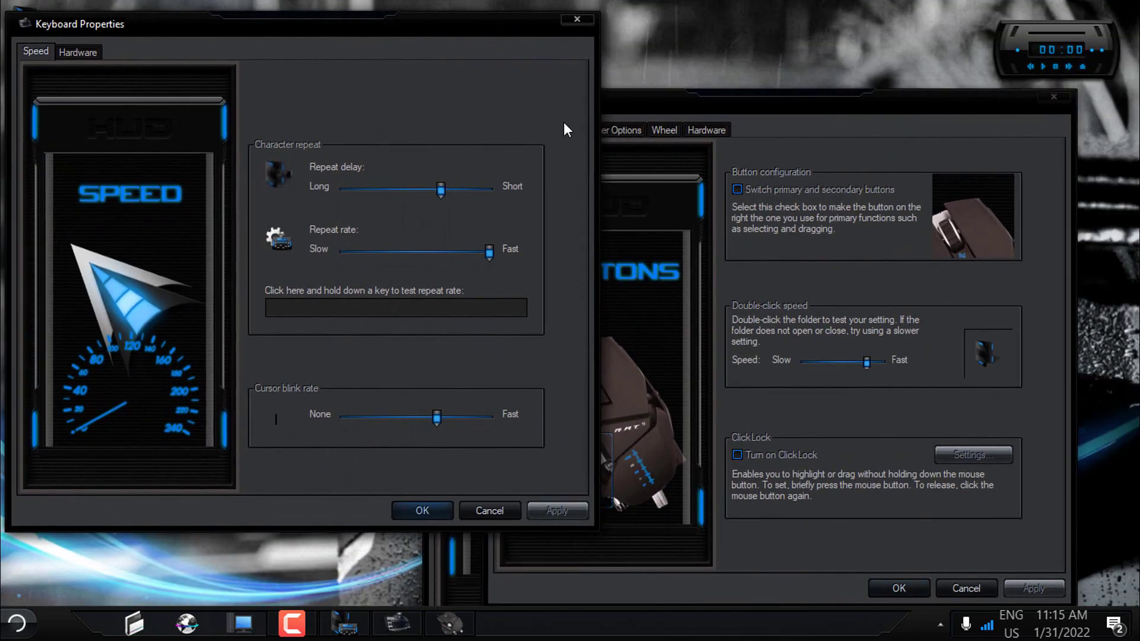
drag(603, 95, 499, 81)
drag(894, 134, 974, 105)
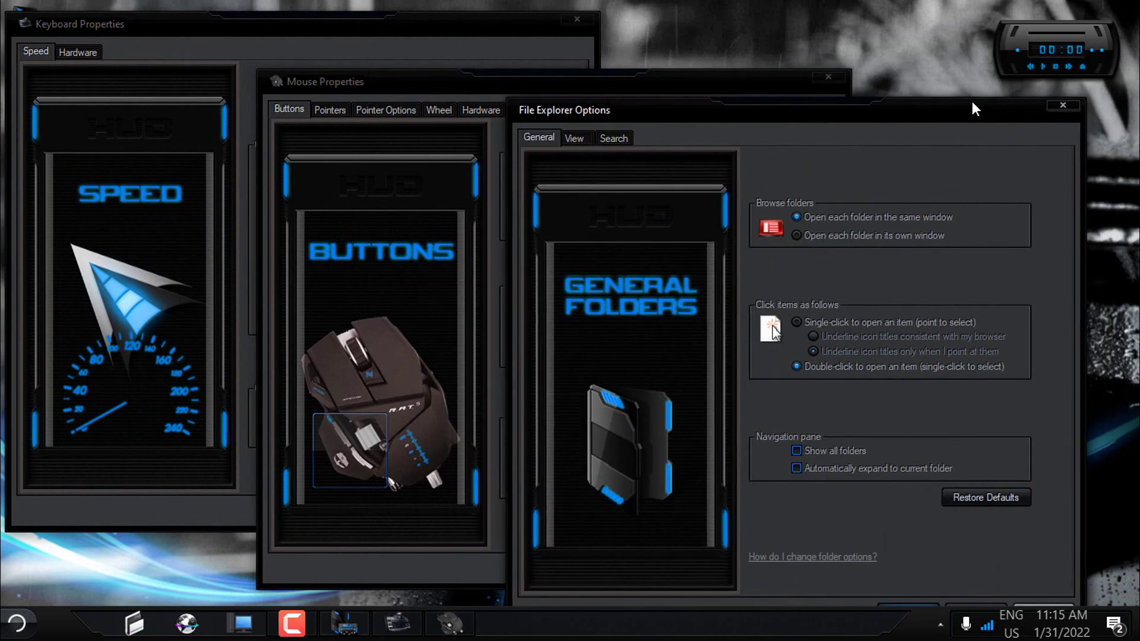
Step: Close File Explorer Options, Mouse Properties and Keyboard Properties to return to the empty desktop
click(1063, 105)
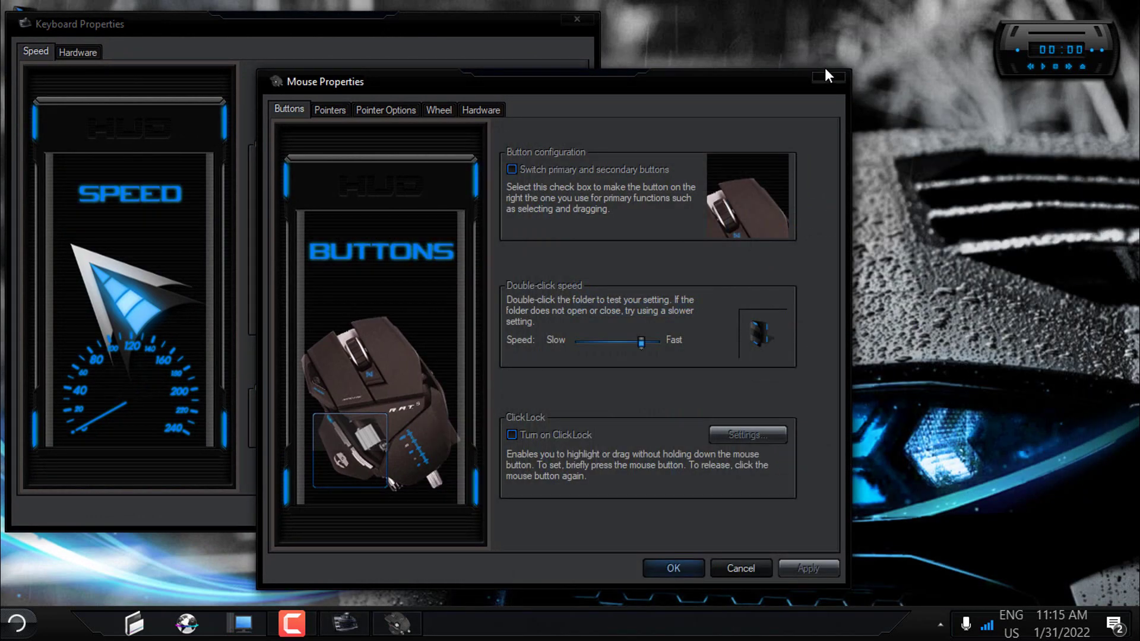
click(828, 78)
click(577, 19)
right_click(544, 80)
click(305, 630)
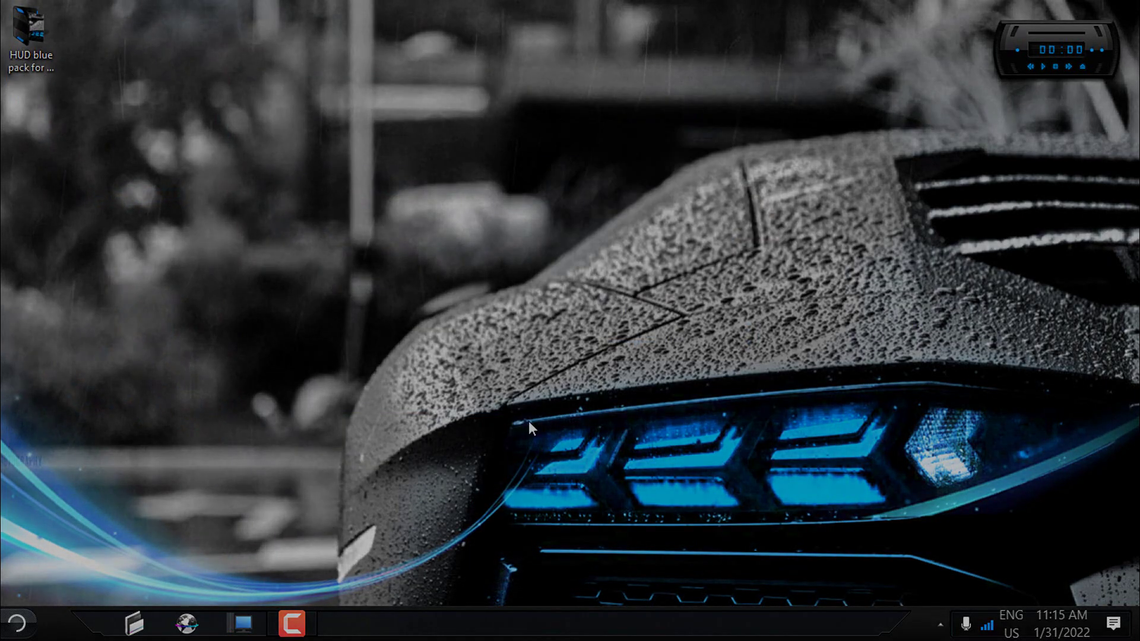